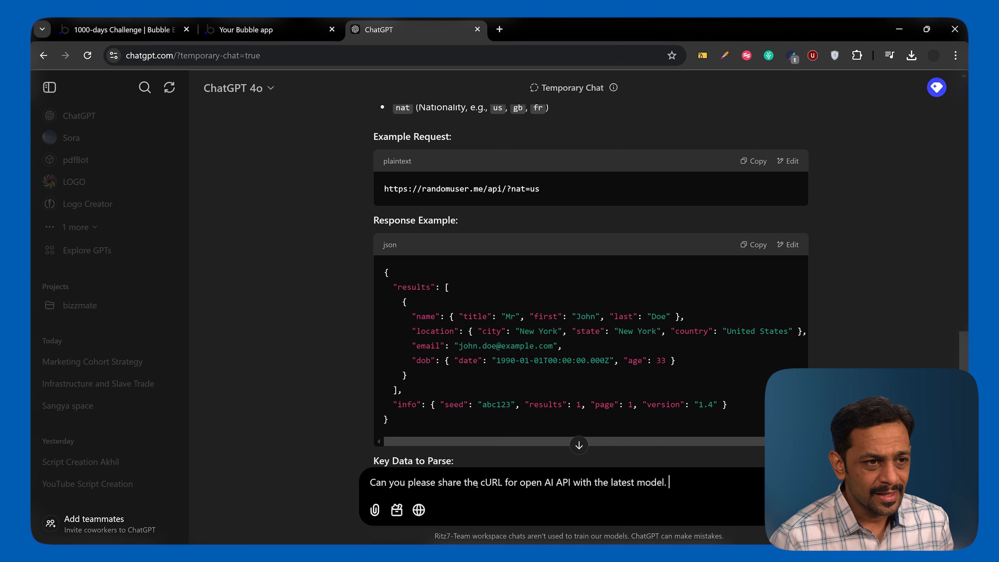
# Send ChatGPT the prepared request for an OpenAI API cURL with the latest model, and copy the example GPT-4 command from its answer.
pyautogui.moveTo(481, 482); pyautogui.dragTo(503, 483)
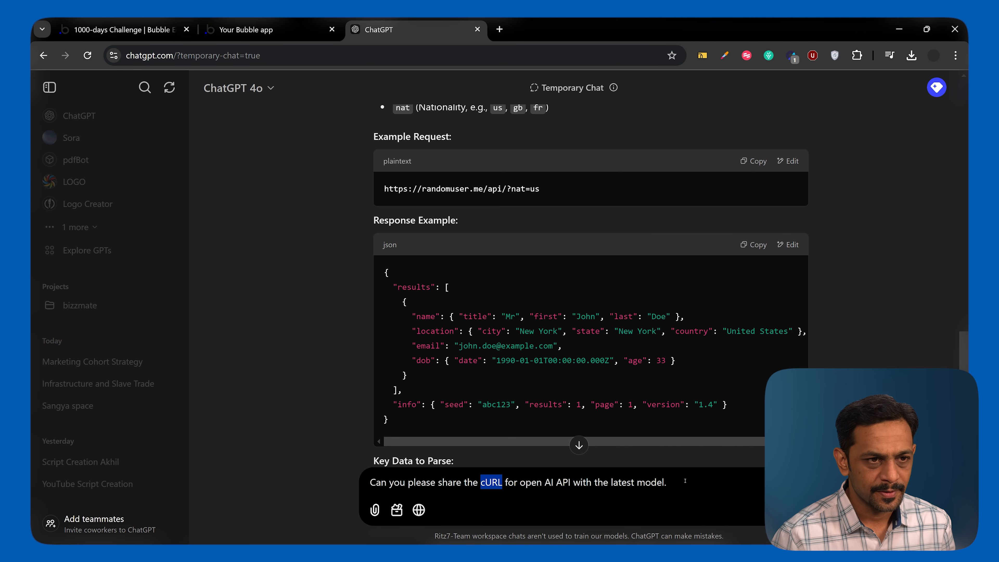
pyautogui.press('Return')
pyautogui.scroll(-3, 351, 379)
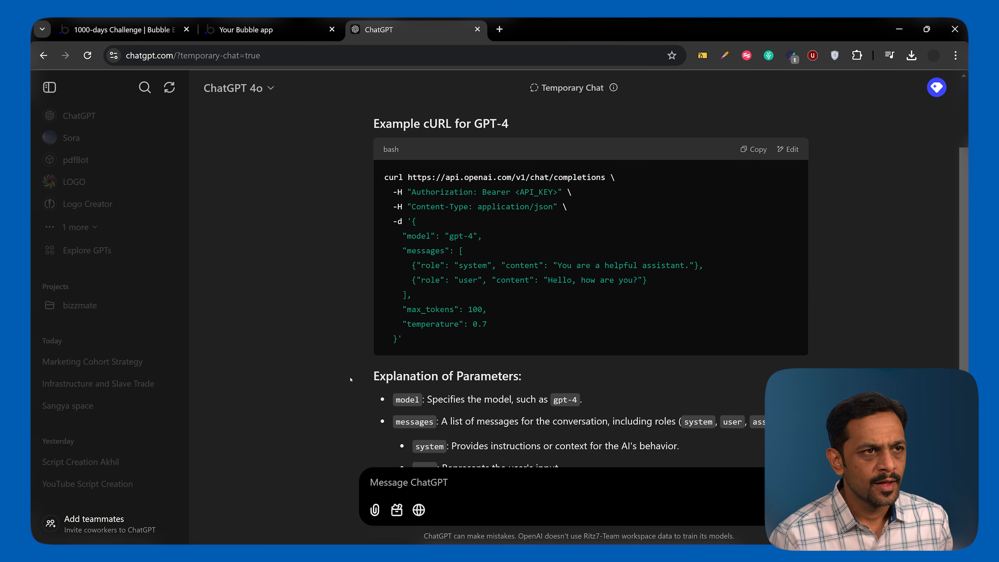
pyautogui.scroll(1, 383, 216)
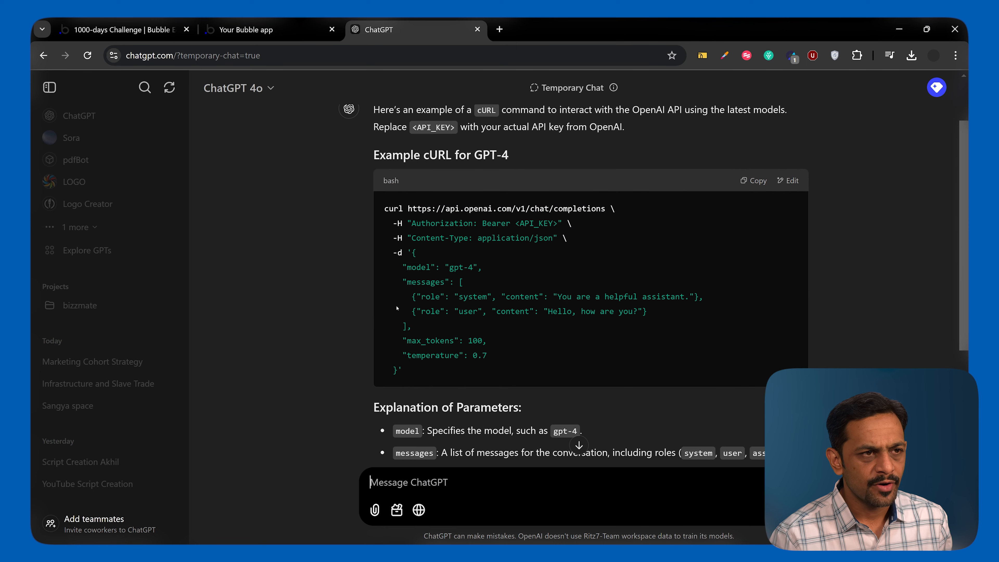
pyautogui.scroll(-2, 408, 379)
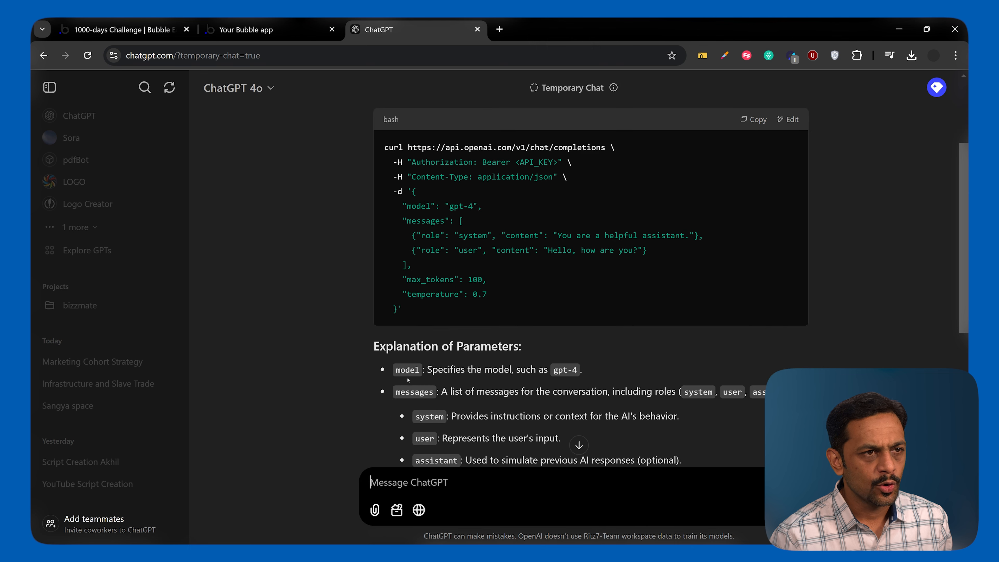
pyautogui.scroll(-4, 424, 333)
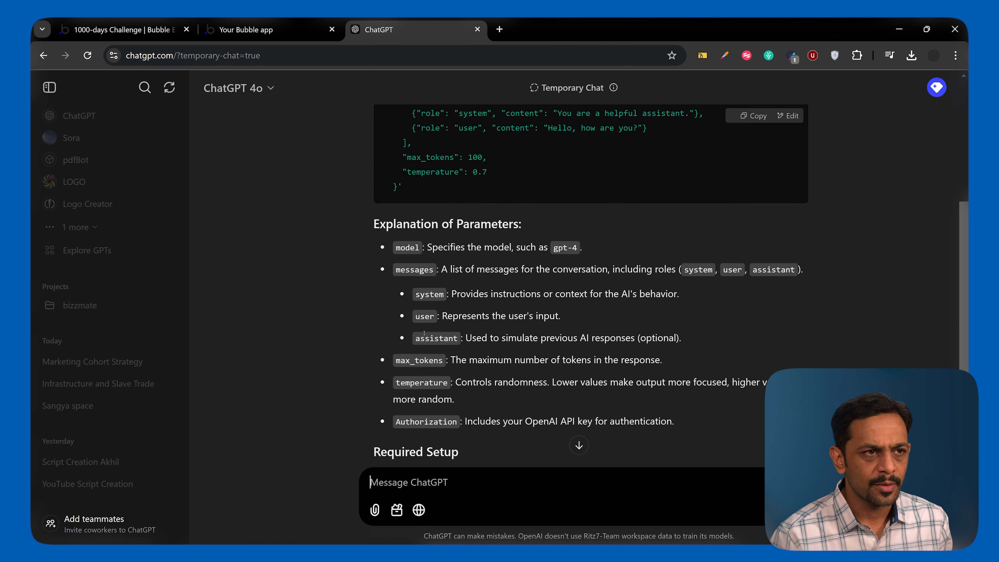
pyautogui.scroll(-1, 349, 393)
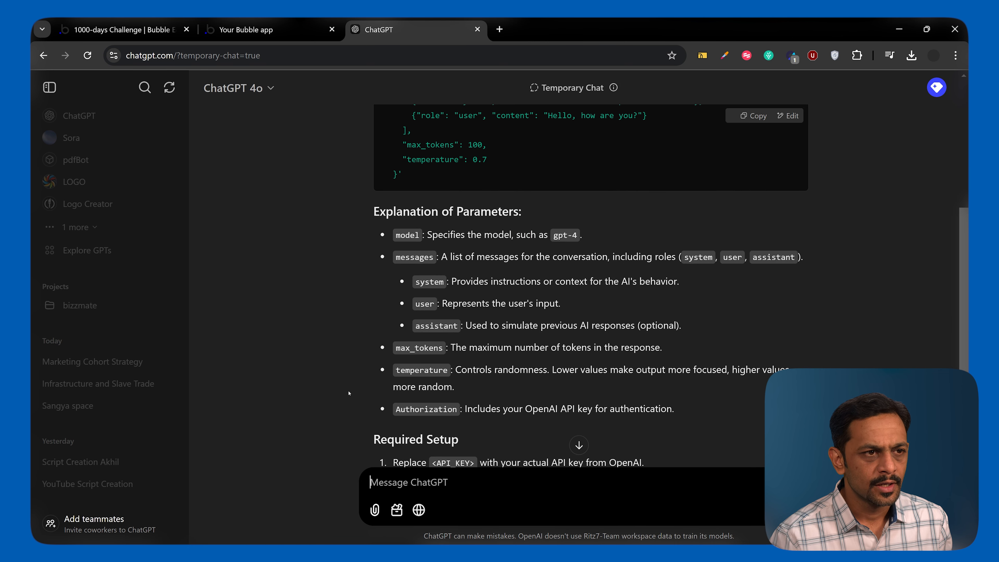
pyautogui.scroll(6, 348, 393)
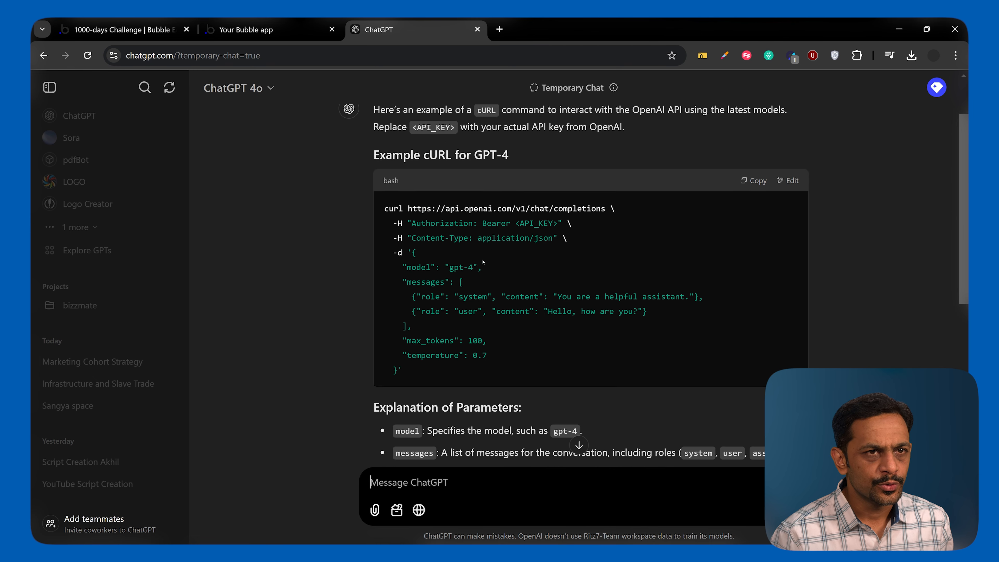
pyautogui.click(751, 180)
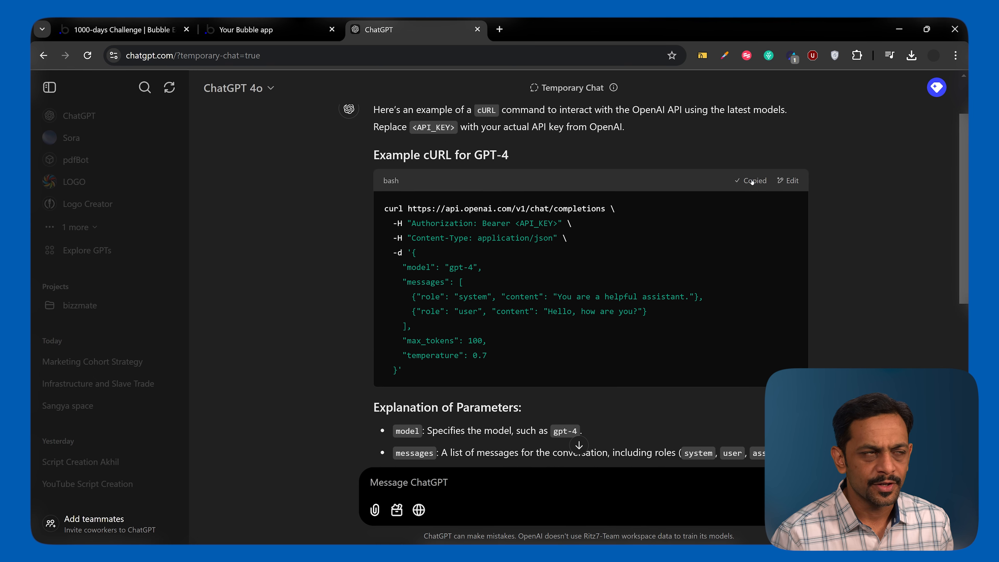
# Switch to the Bubble editor and add another API named "Open AI" in the API Connector plugin.
pyautogui.click(132, 30)
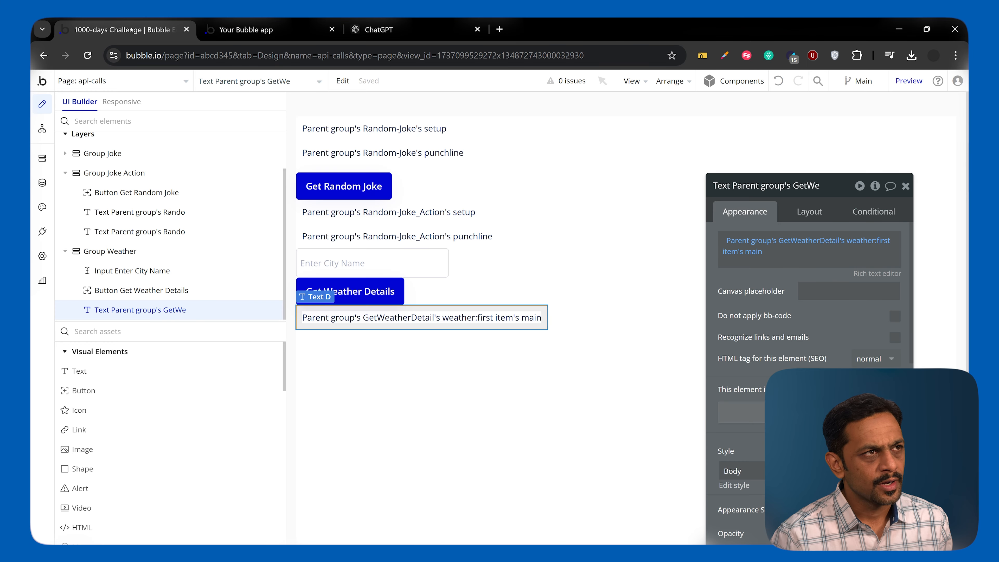
pyautogui.click(44, 231)
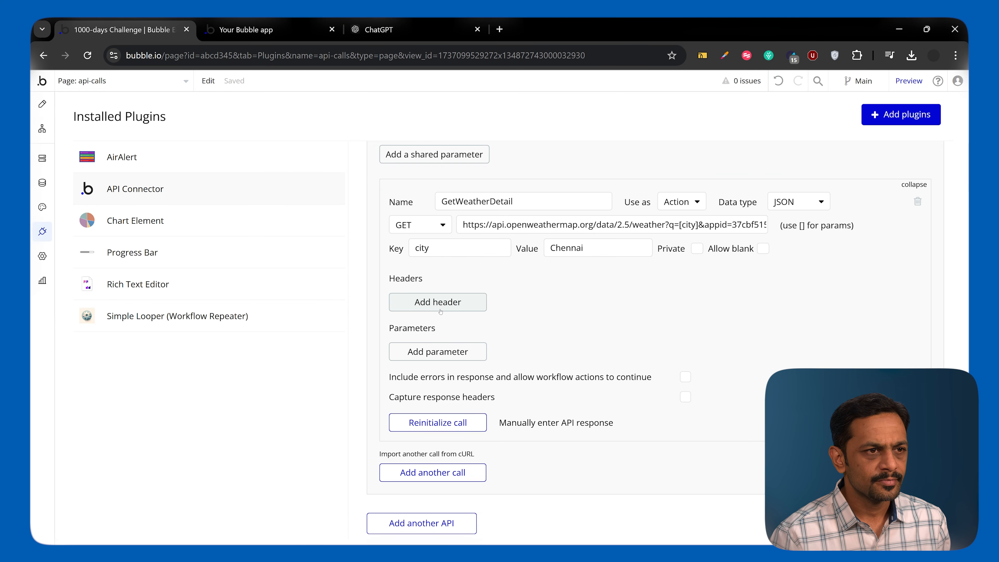
pyautogui.scroll(-2, 461, 389)
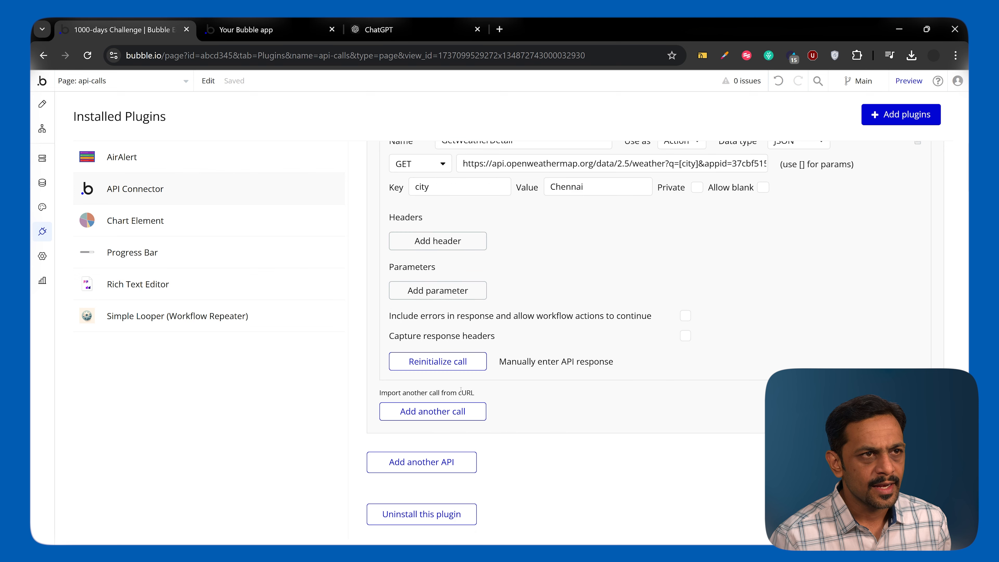
pyautogui.click(413, 462)
pyautogui.scroll(-2, 468, 400)
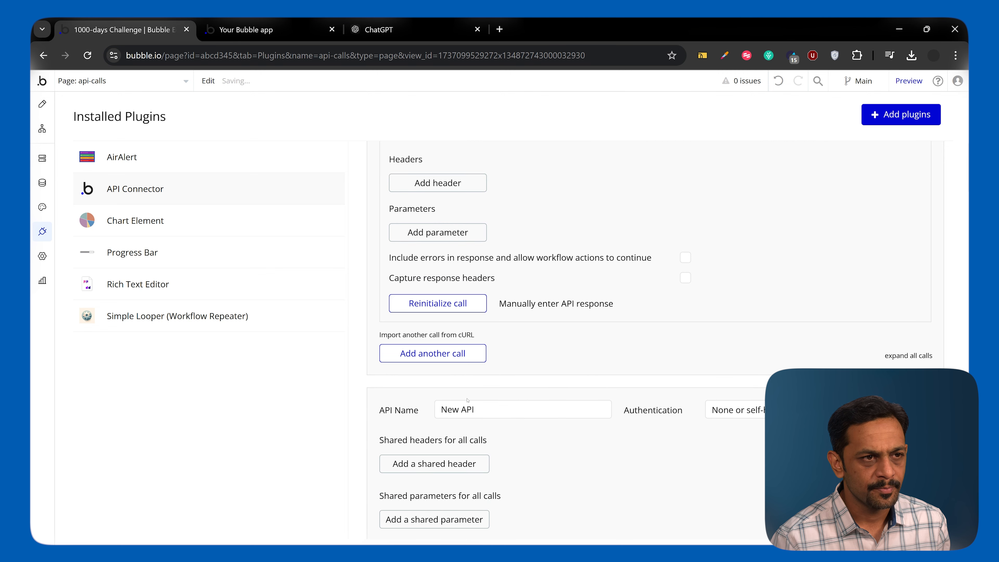
pyautogui.scroll(-1, 468, 400)
pyautogui.tripleClick(475, 370)
pyautogui.write('Open AI')
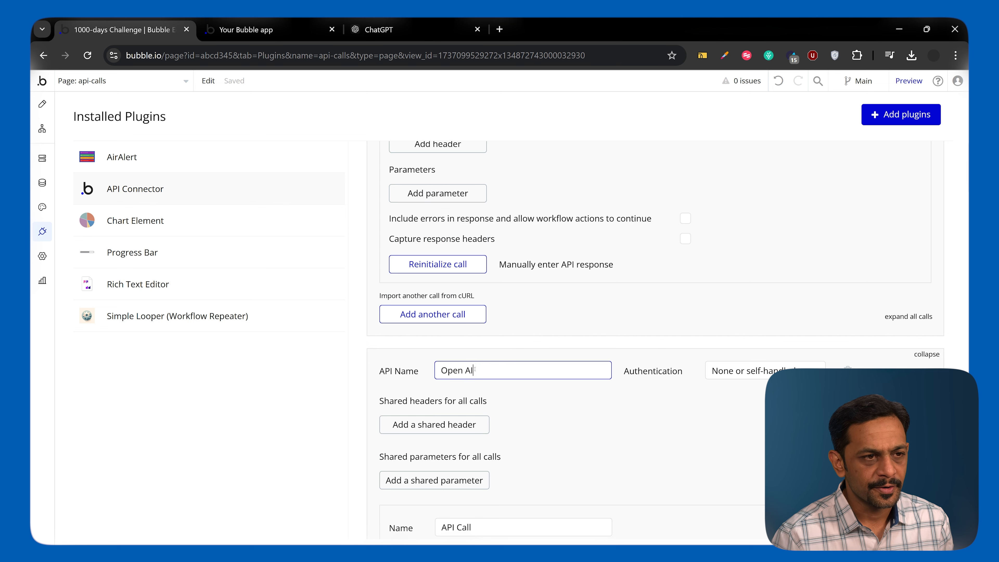
# Import a call into the Open AI API from the copied cURL command.
pyautogui.scroll(-4, 521, 371)
pyautogui.scroll(-1, 522, 370)
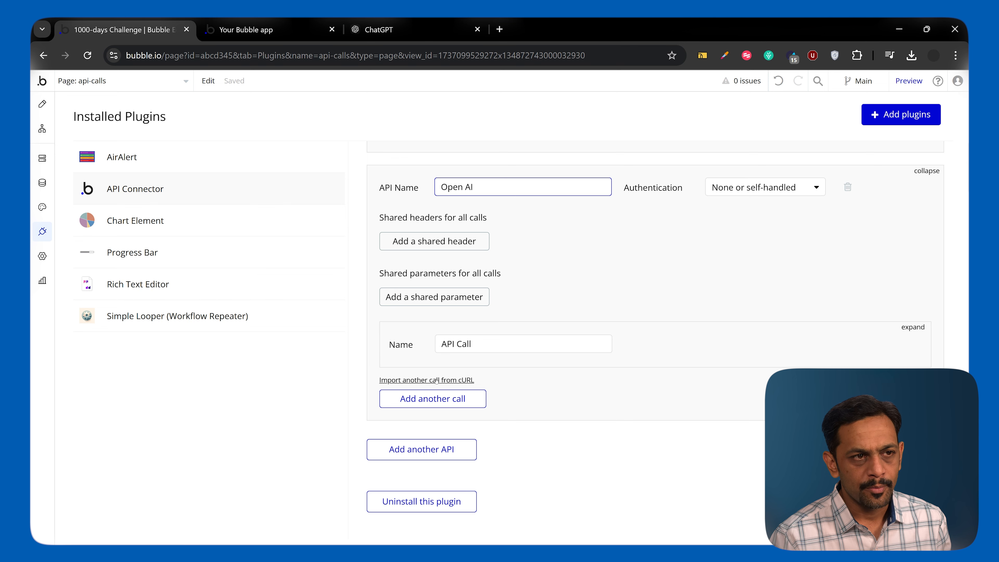
pyautogui.click(445, 380)
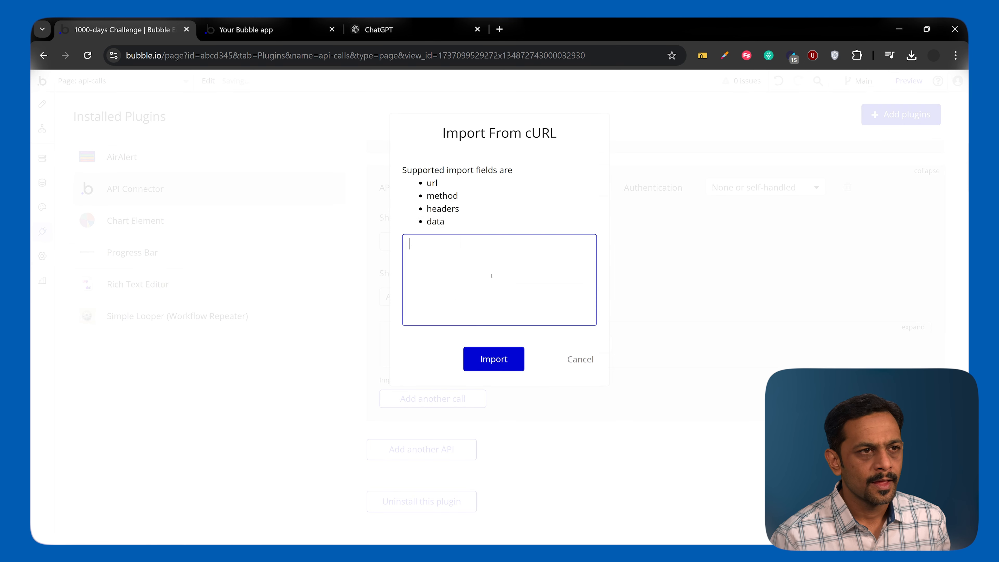
pyautogui.hotkey('ctrl', 'v')
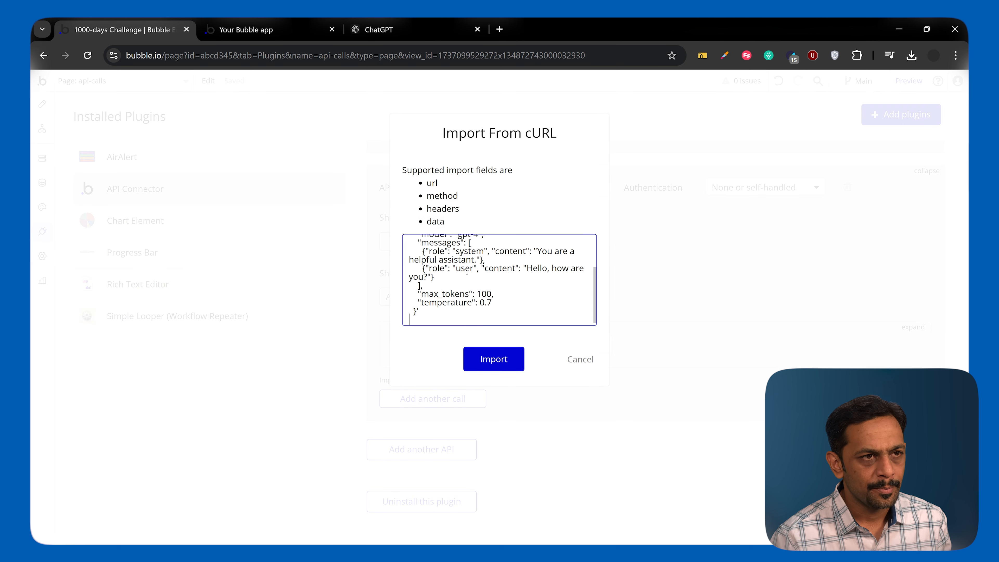
pyautogui.click(488, 359)
# Rename the imported cURL call to "SentenceCompletion".
pyautogui.scroll(-2, 496, 369)
pyautogui.scroll(-1, 495, 368)
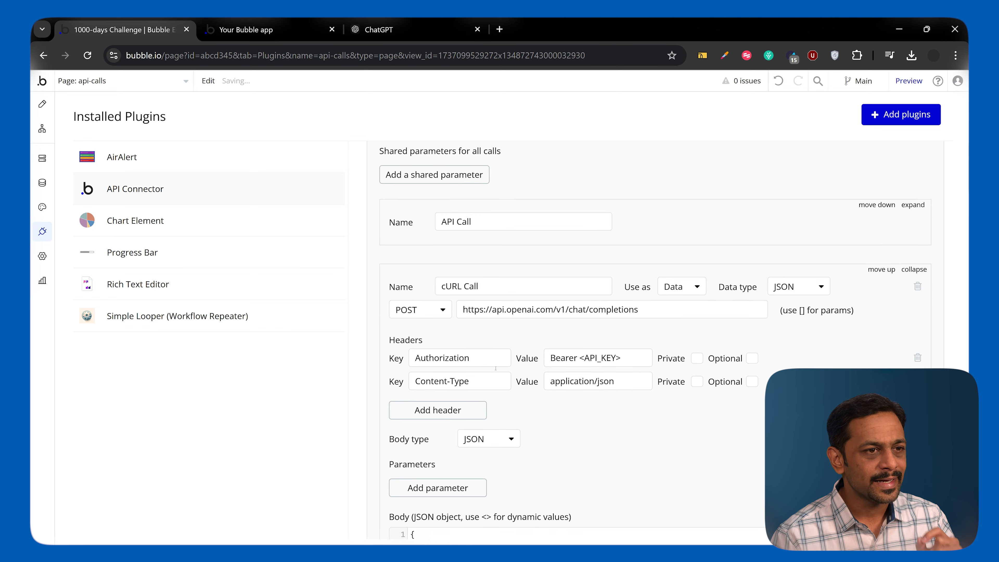
pyautogui.scroll(-3, 495, 368)
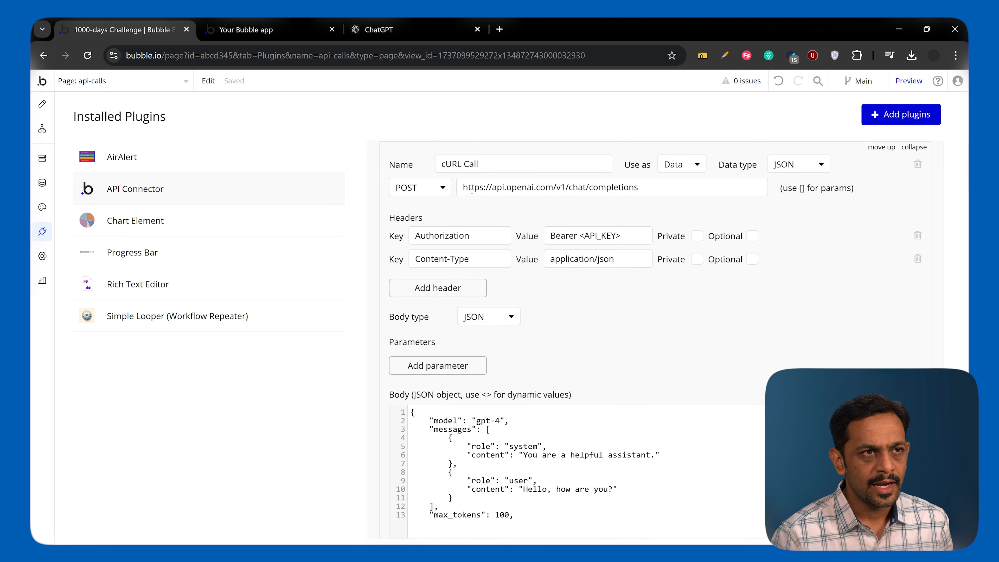
pyautogui.tripleClick(469, 164)
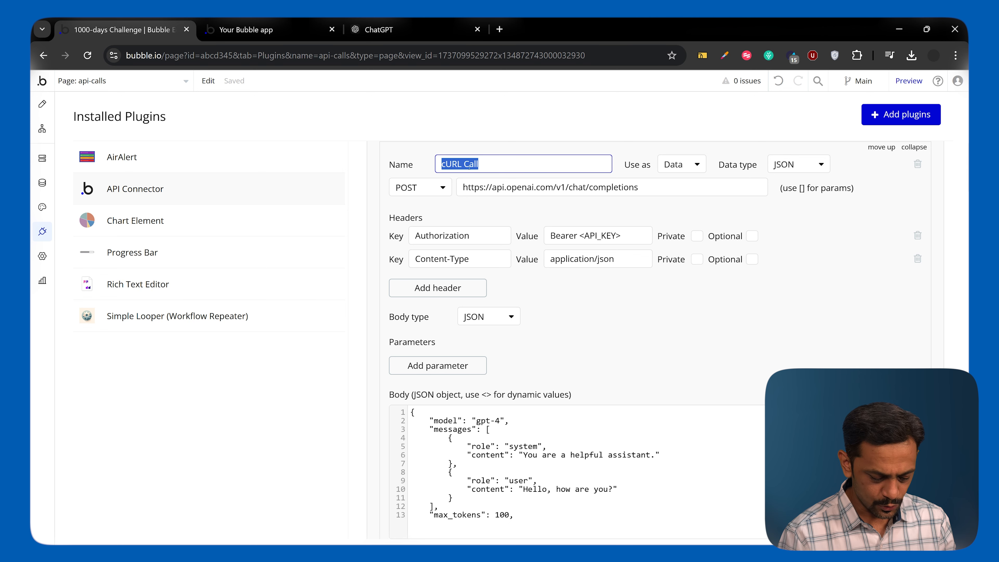
pyautogui.write('SentenceCompletion')
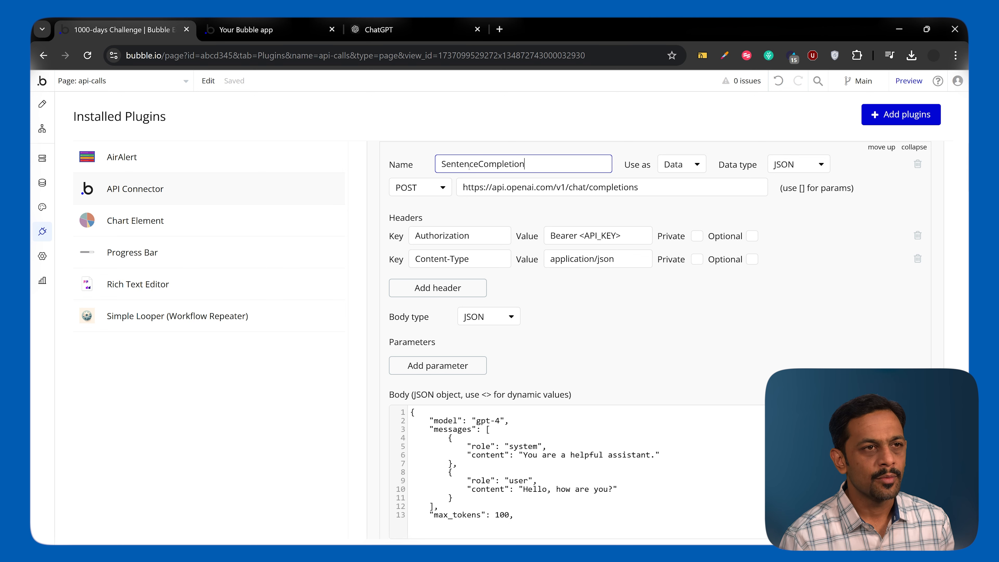
pyautogui.click(477, 206)
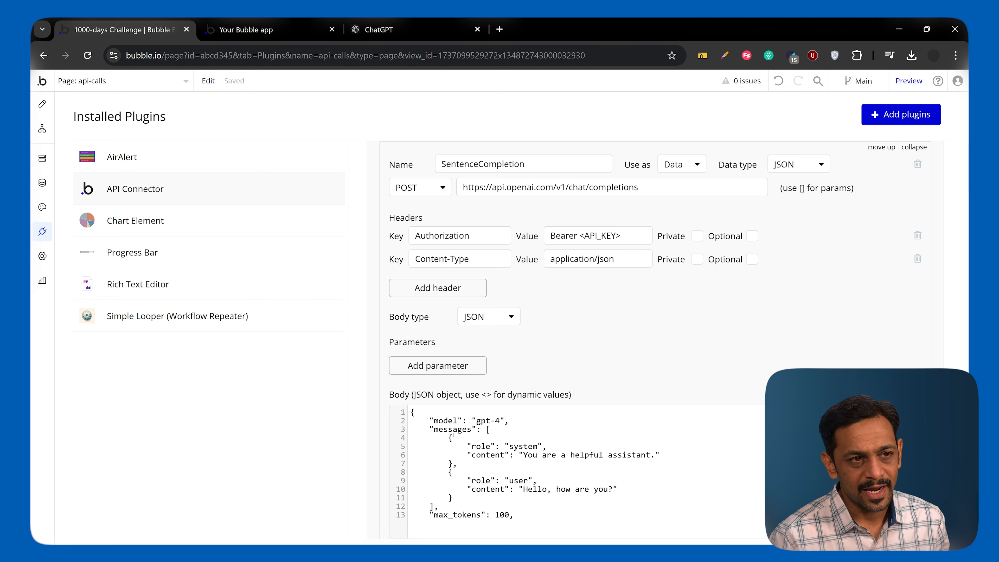
# Compare the SentenceCompletion call's method, headers and body setup with the GetWeatherDetail call's configuration.
pyautogui.scroll(-2, 453, 433)
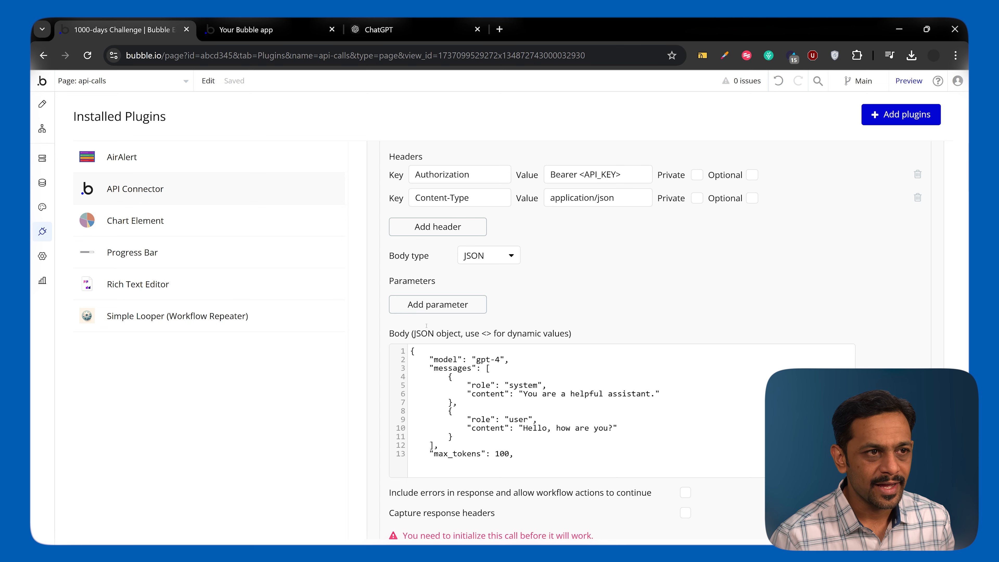
pyautogui.scroll(3, 556, 315)
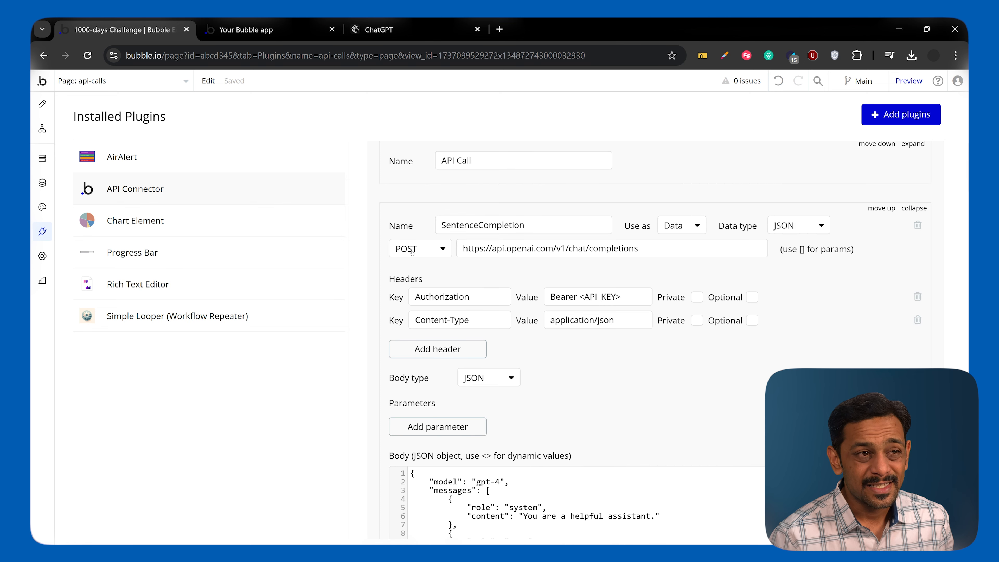
pyautogui.scroll(9, 419, 252)
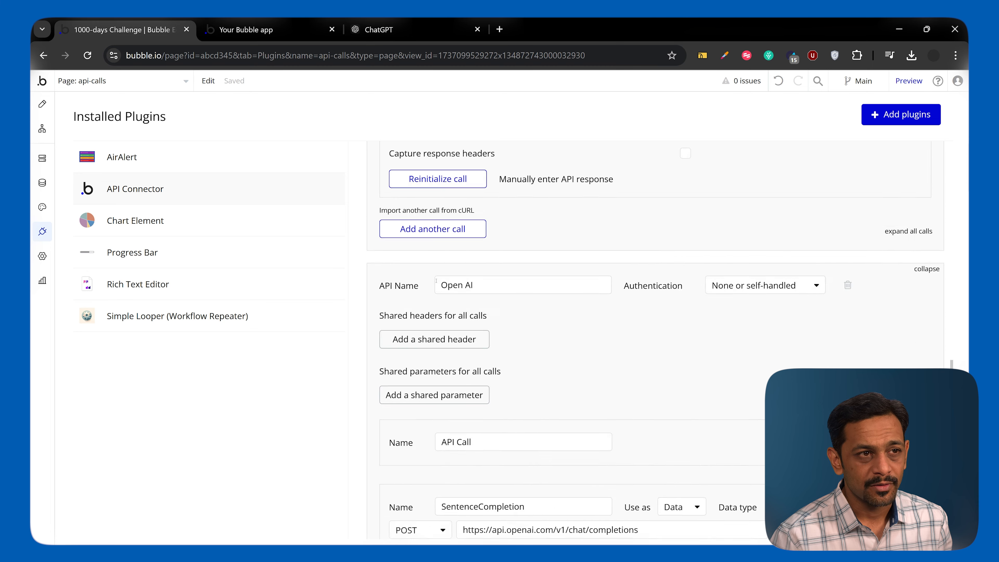
pyautogui.scroll(-5, 436, 281)
pyautogui.scroll(12, 448, 307)
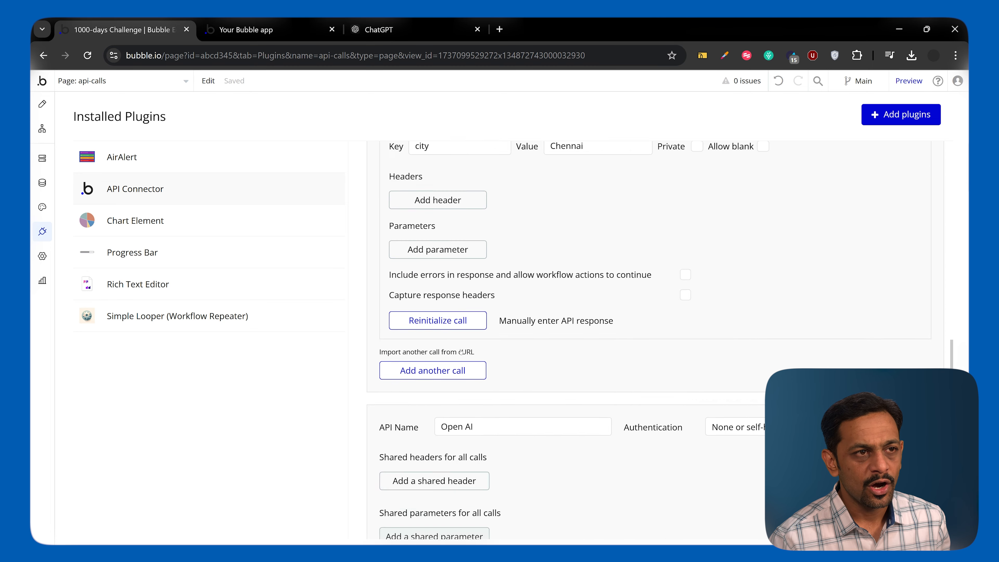
pyautogui.scroll(1, 456, 334)
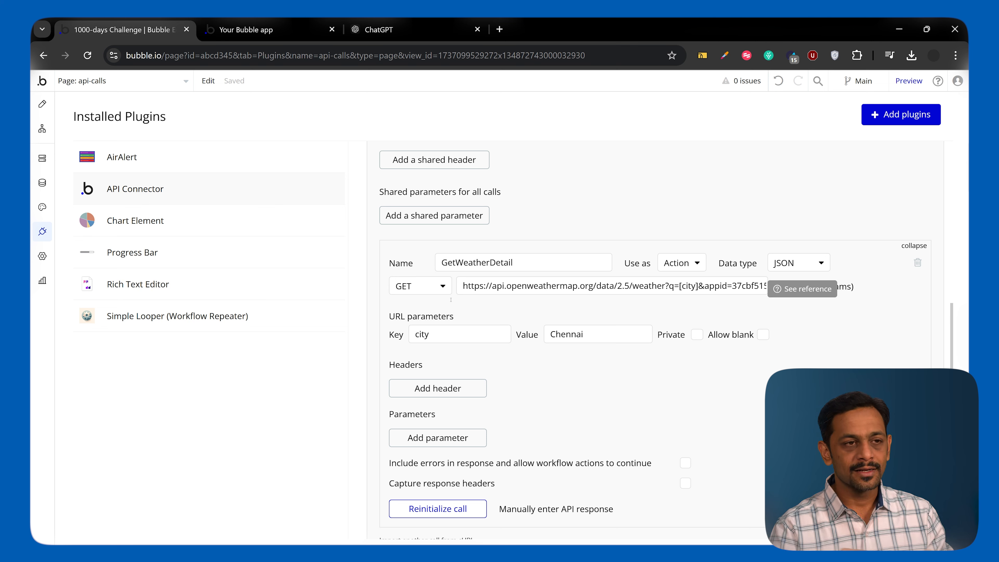
# Examine the SentenceCompletion call's full JSON body, its available request methods and its headers.
pyautogui.scroll(-9, 450, 299)
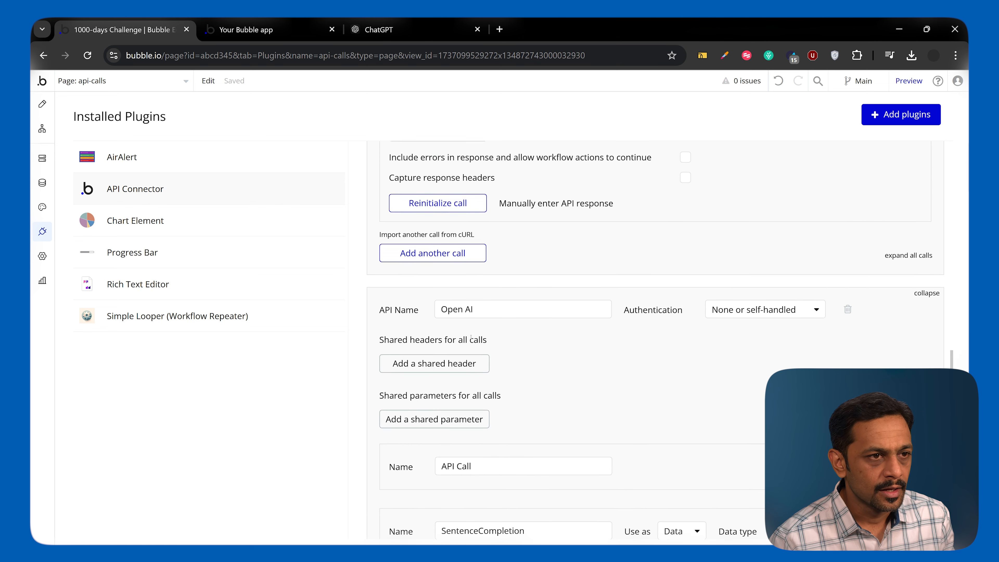
pyautogui.scroll(-8, 471, 337)
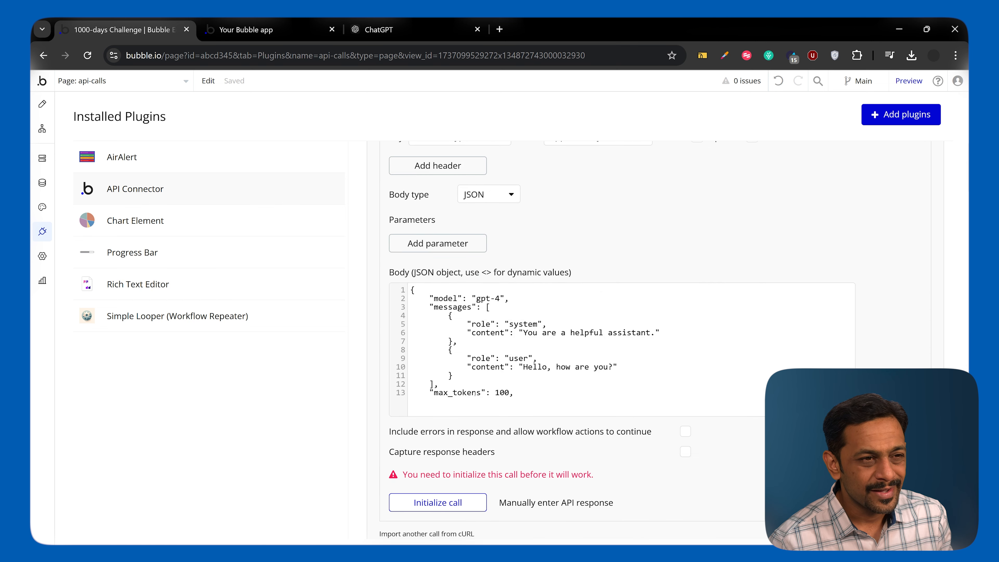
pyautogui.click(431, 410)
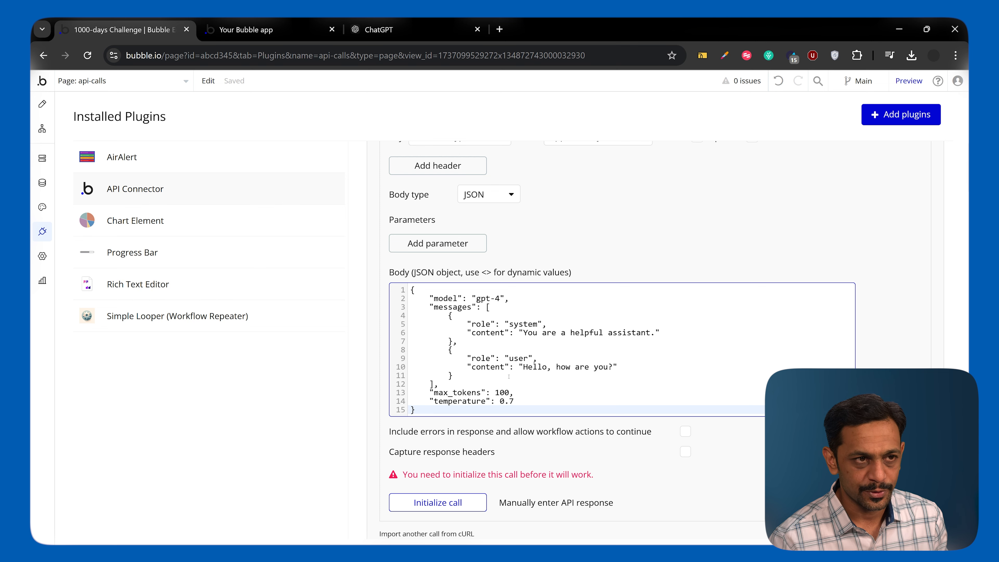
pyautogui.scroll(5, 509, 376)
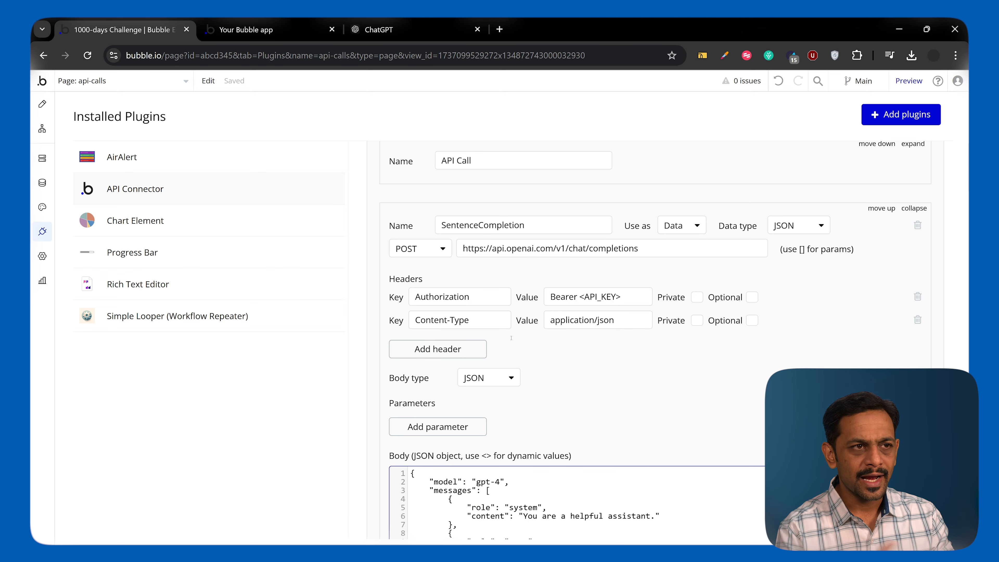
pyautogui.click(407, 252)
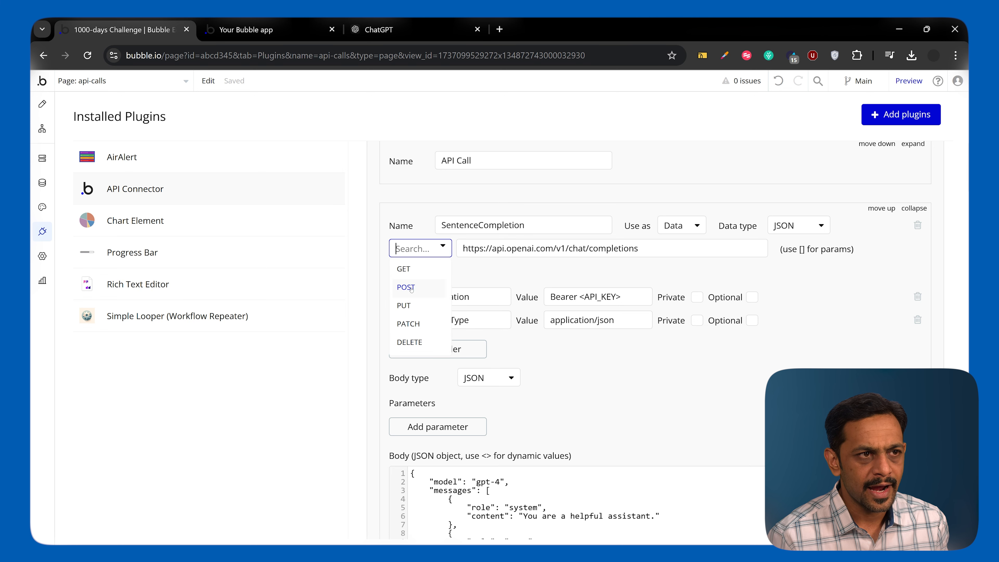
pyautogui.click(547, 356)
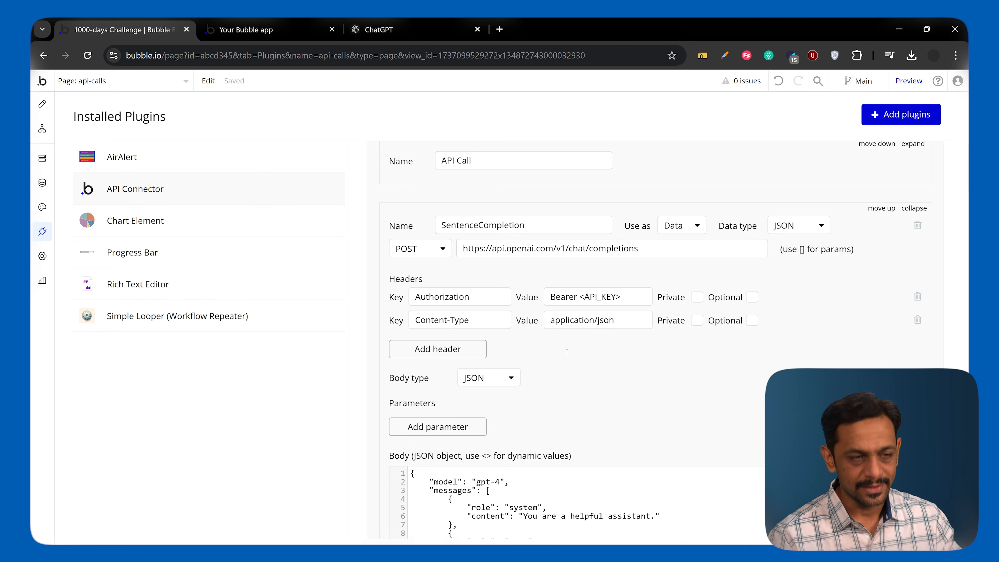
pyautogui.scroll(-2, 575, 396)
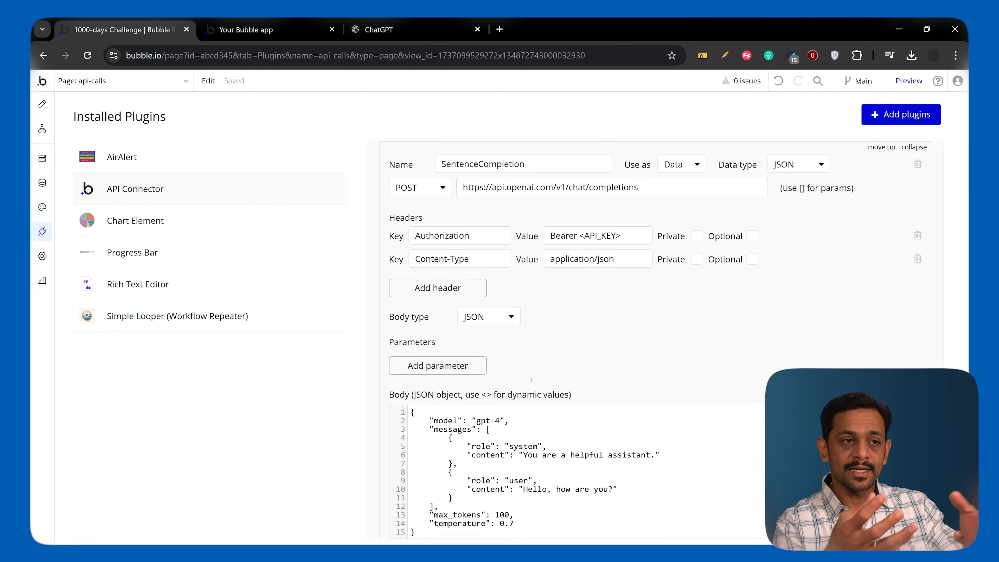
pyautogui.scroll(-2, 534, 361)
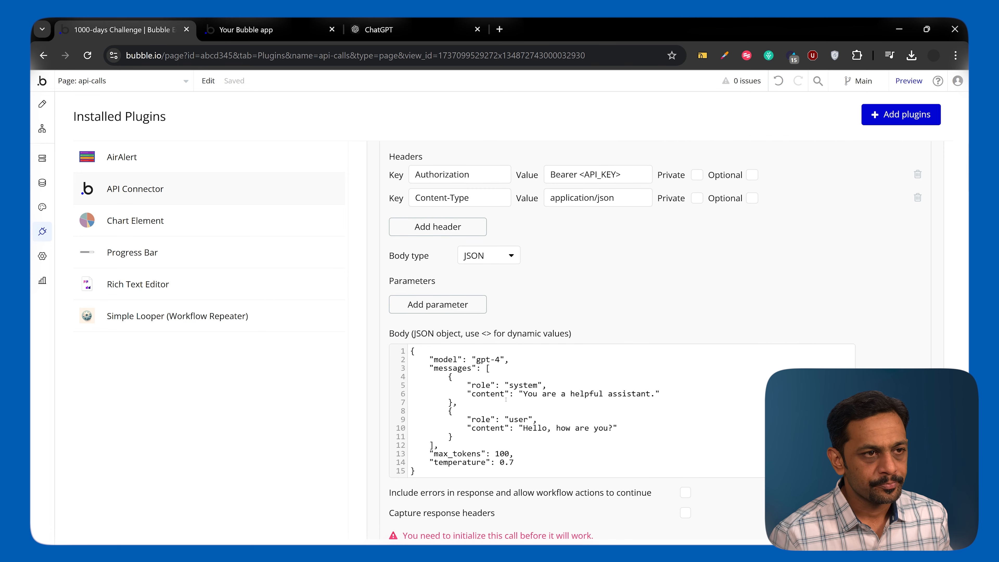
pyautogui.scroll(2, 546, 330)
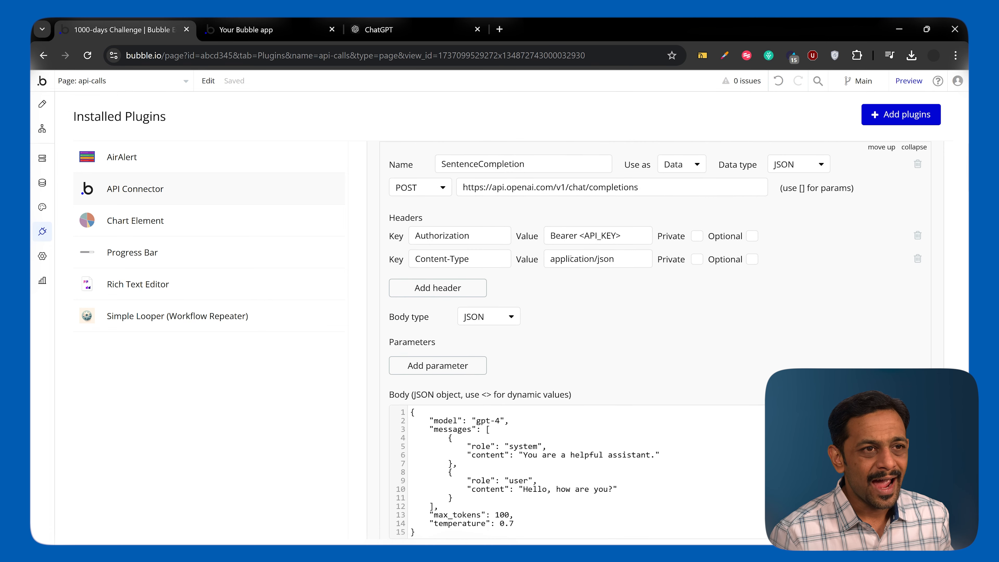
# Remove the <API_KEY> placeholder after "Bearer" in the SentenceCompletion call's Authorization header value.
pyautogui.click(578, 238)
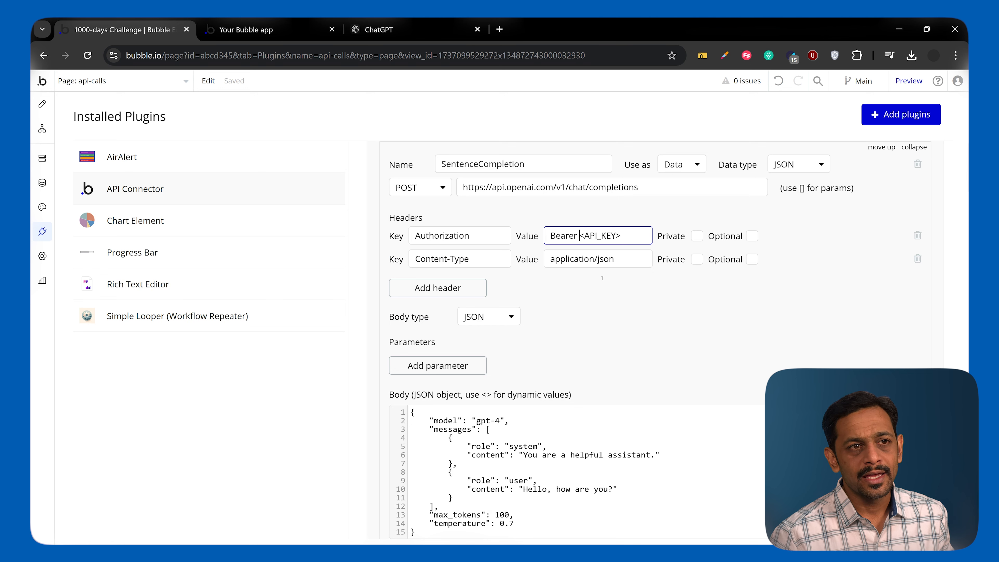
pyautogui.hotkey('shift', 'End')
pyautogui.press('BackSpace')
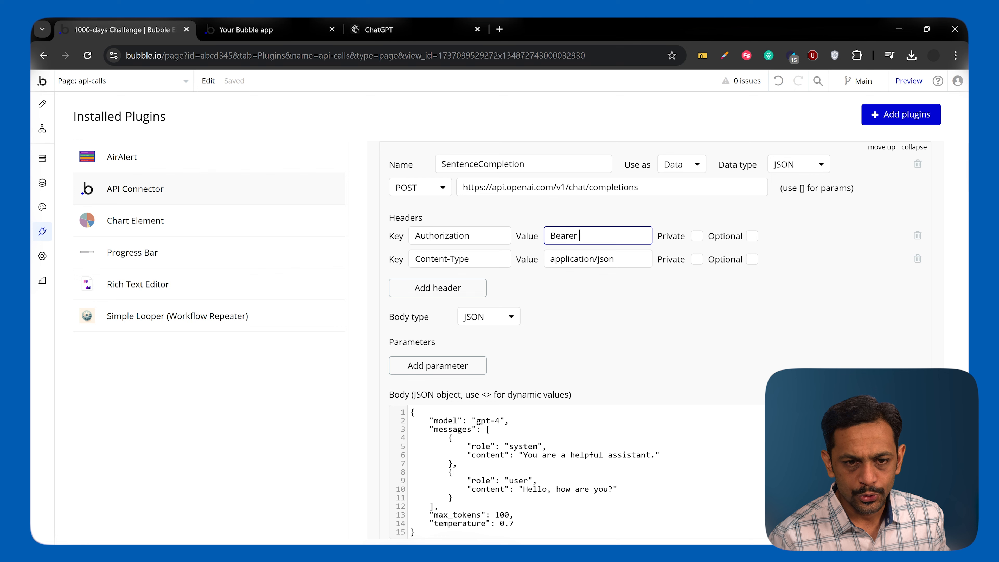
# Switch to the OpenAI platform's API keys page, create a secret key named "100 days challenge" in Default project, and copy it.
pyautogui.hotkey('alt', 'Tab')
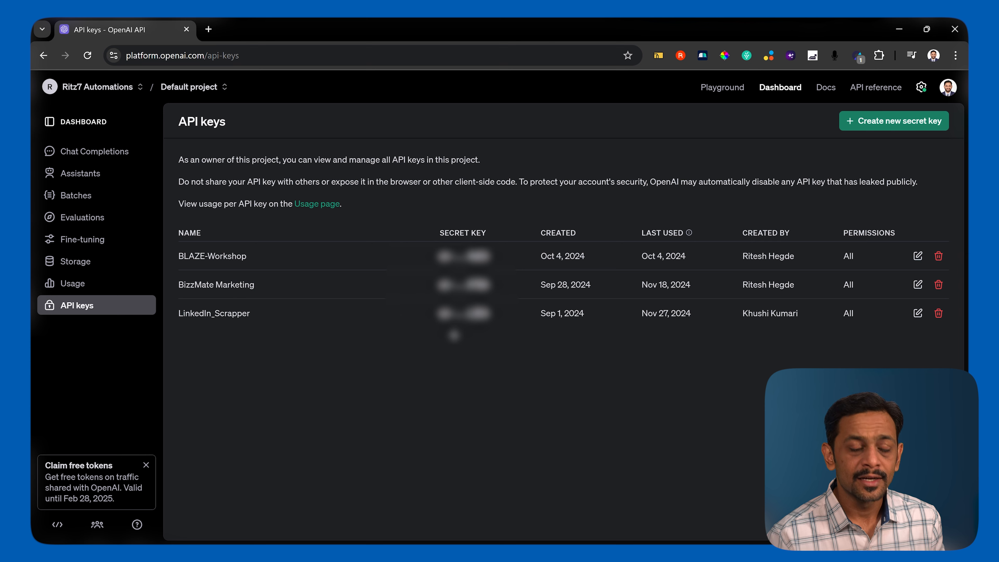
pyautogui.click(870, 125)
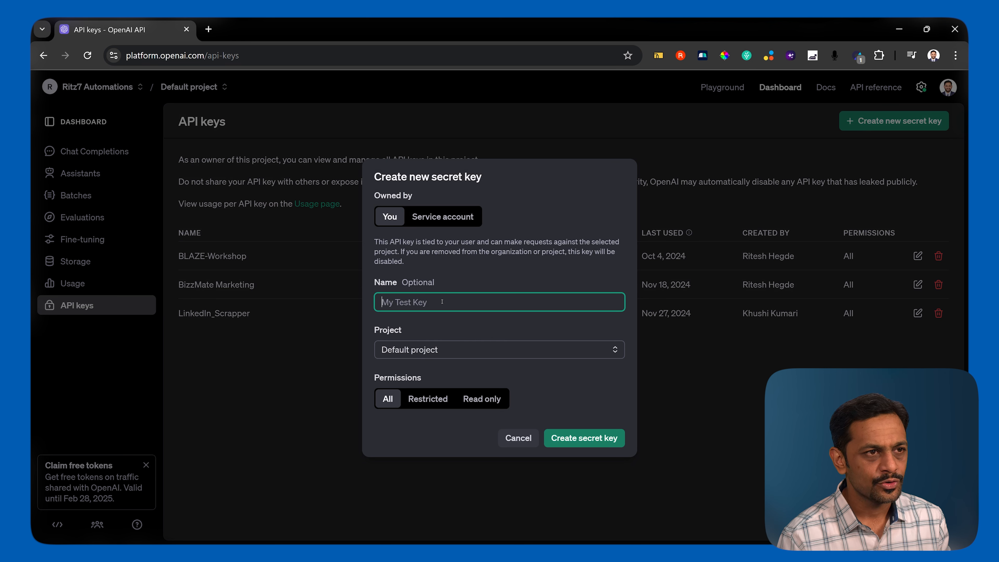
pyautogui.write('100 days challenge')
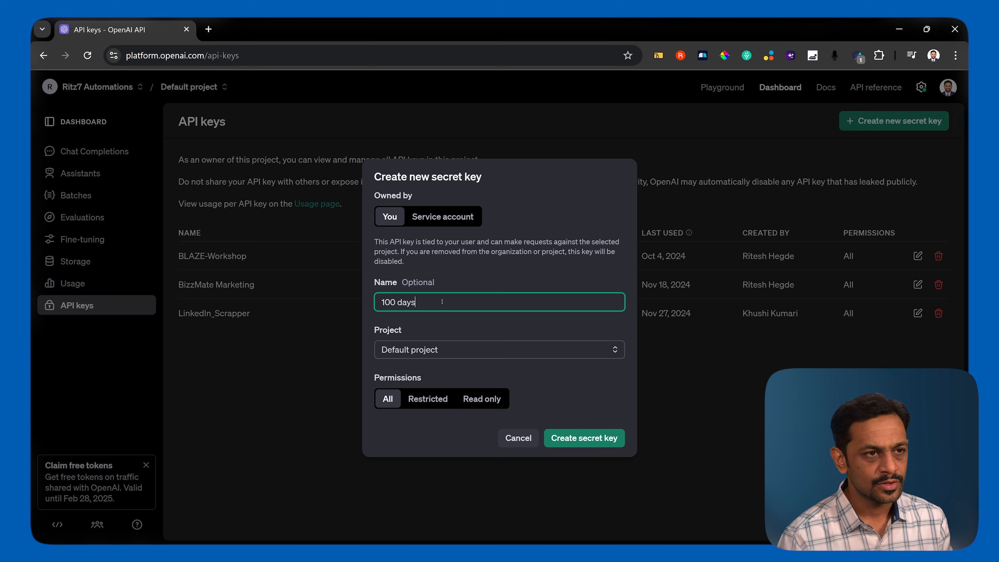
pyautogui.click(414, 349)
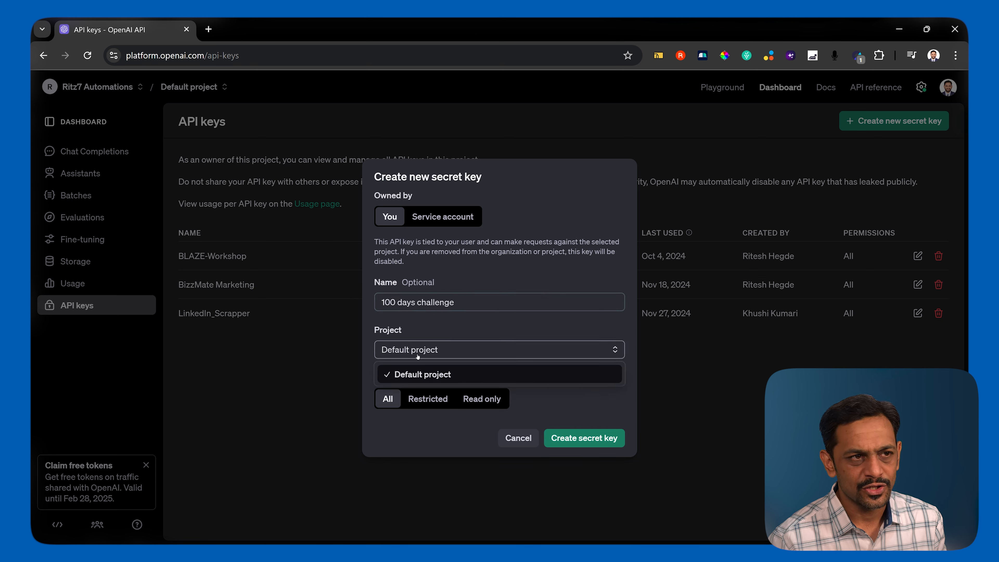
pyautogui.click(416, 357)
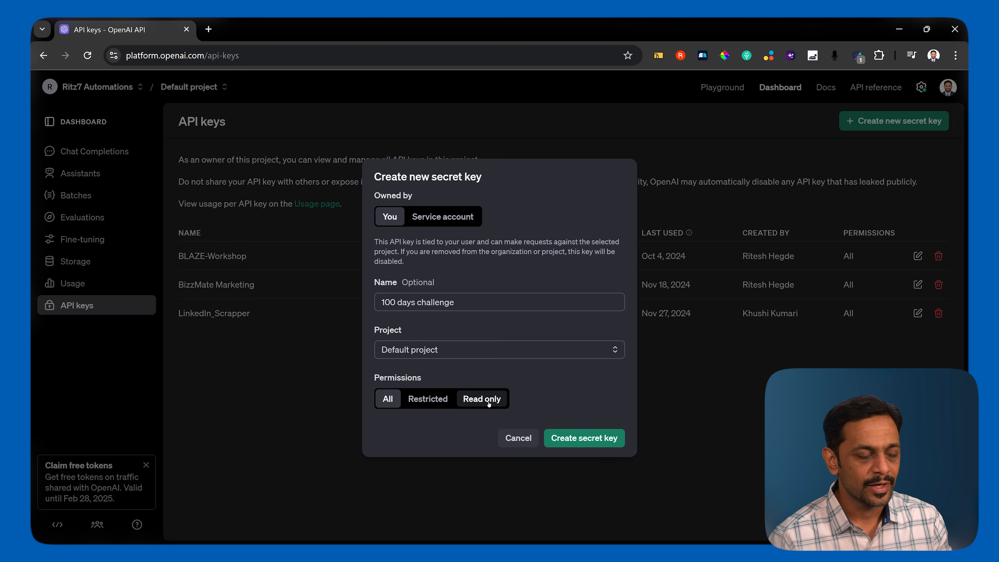
pyautogui.click(587, 440)
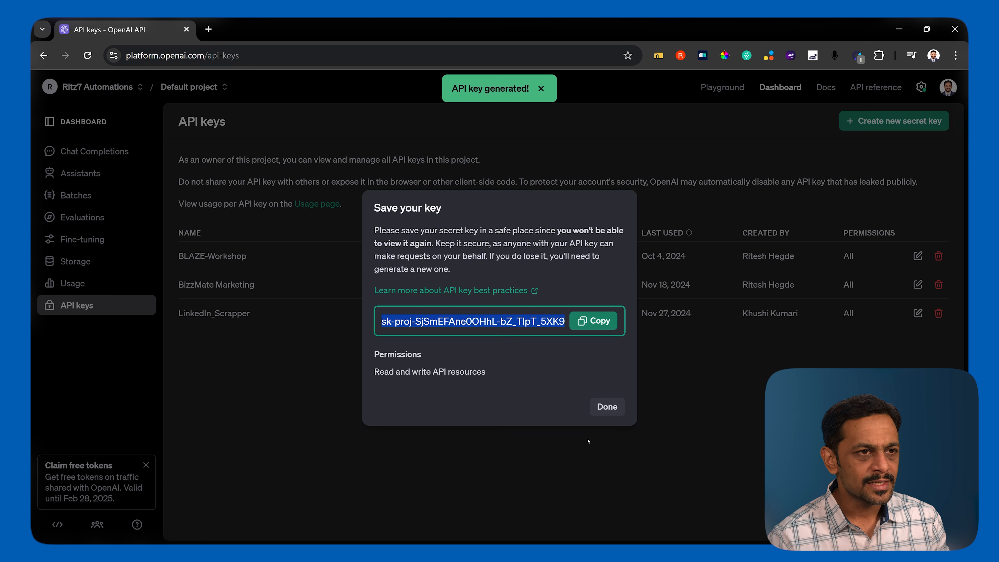
pyautogui.click(591, 322)
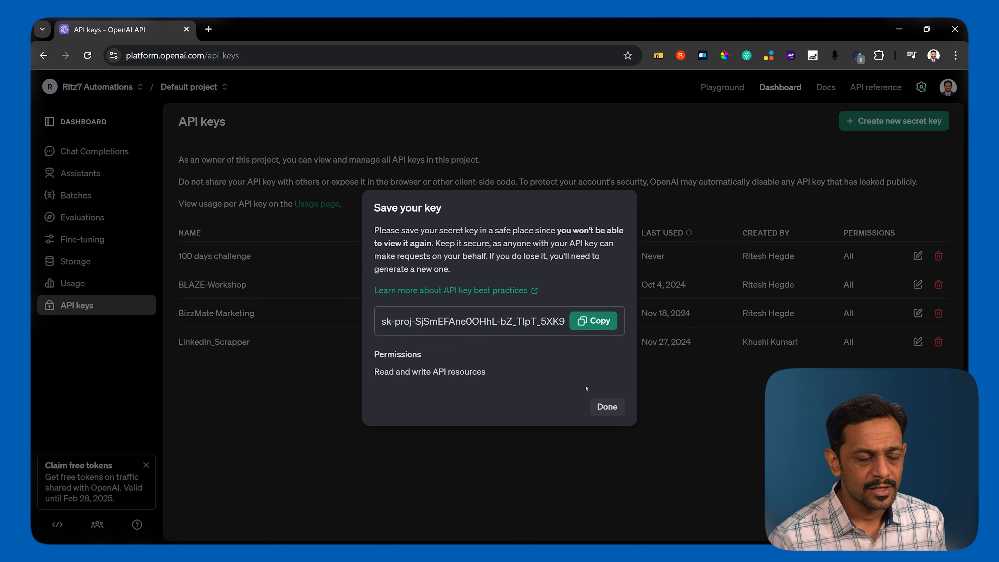
pyautogui.click(606, 408)
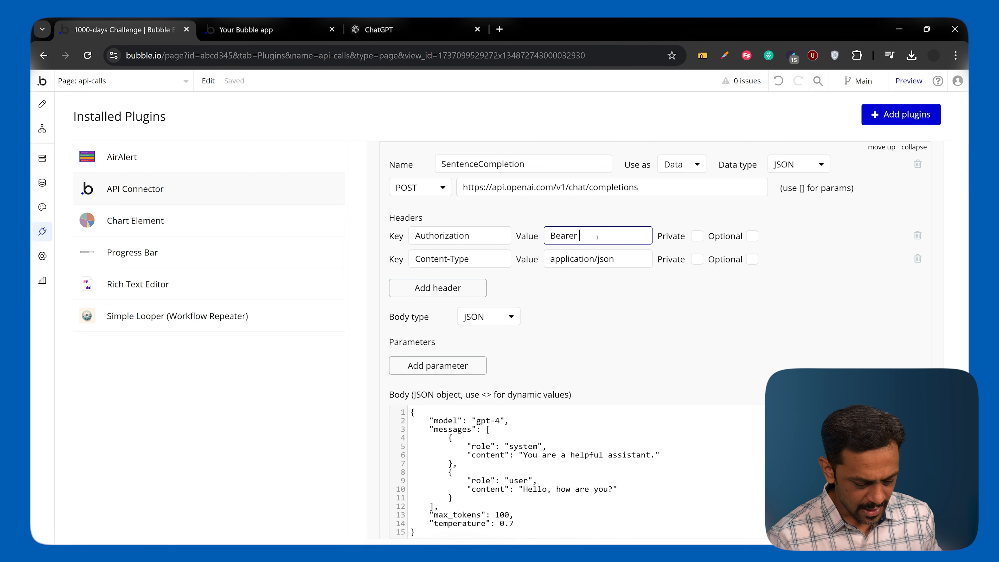
# Paste the API key after "Bearer" in the Authorization header value and initialize the SentenceCompletion call.
pyautogui.hotkey('ctrl', 'v')
pyautogui.scroll(-5, 448, 261)
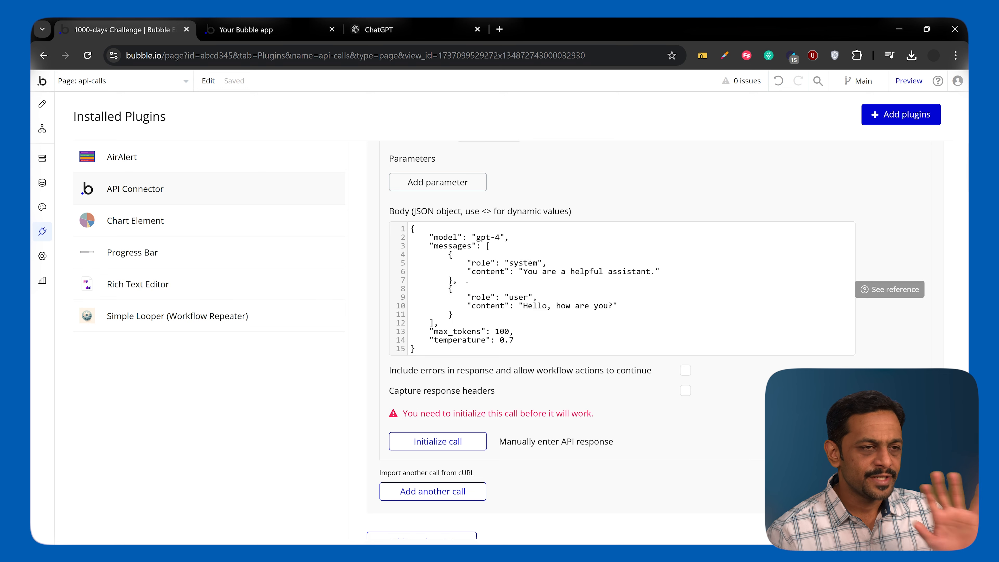
pyautogui.click(439, 441)
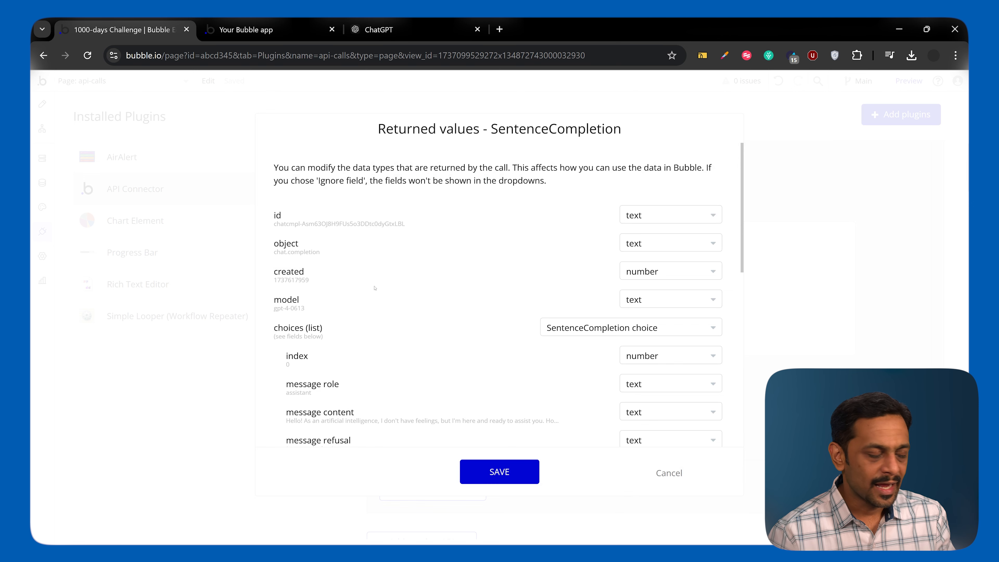
# Review the fields returned by the SentenceCompletion call and show the raw response data.
pyautogui.scroll(-6, 375, 289)
pyautogui.scroll(-4, 376, 289)
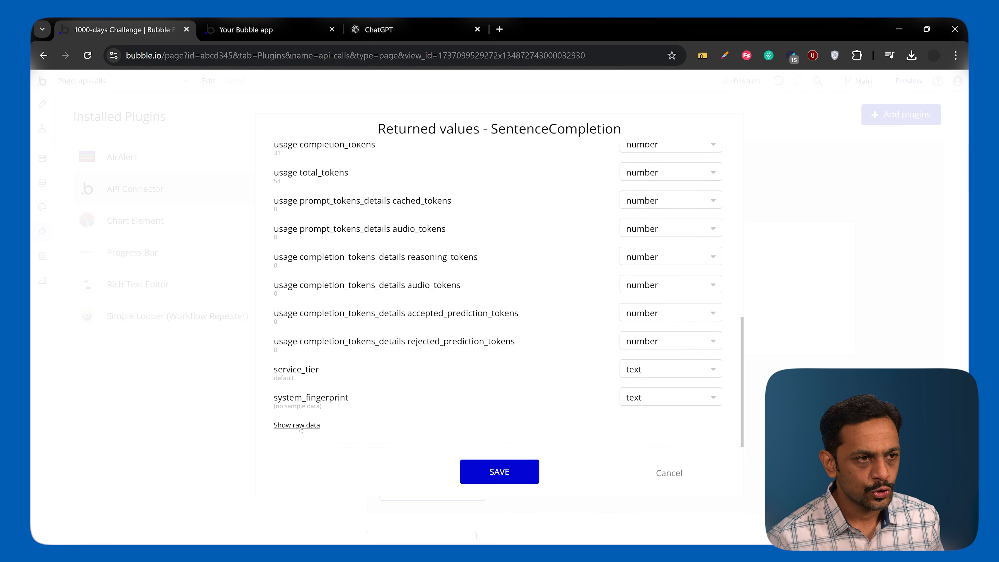
pyautogui.click(297, 425)
pyautogui.scroll(-5, 346, 354)
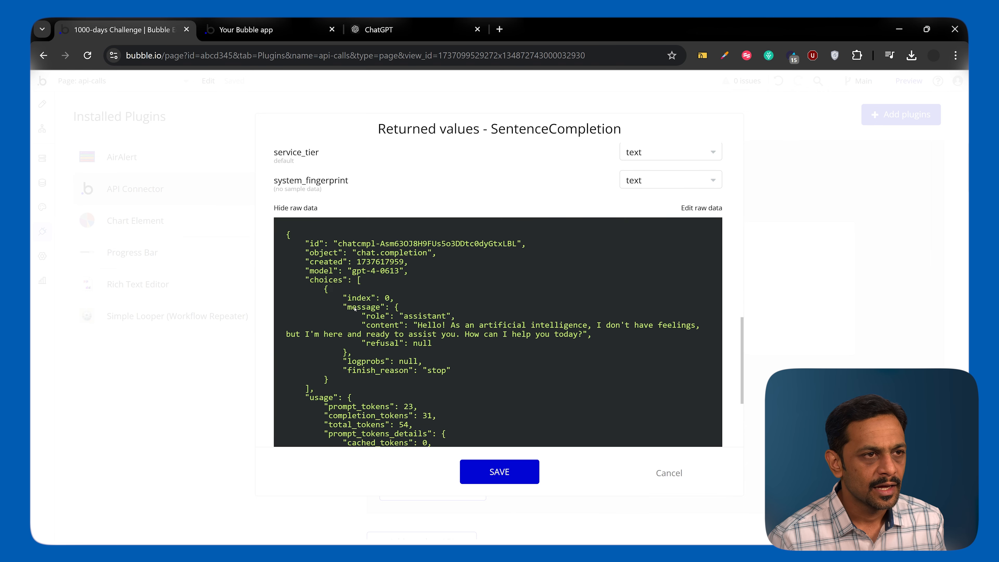
pyautogui.scroll(-2, 355, 309)
pyautogui.scroll(2, 355, 309)
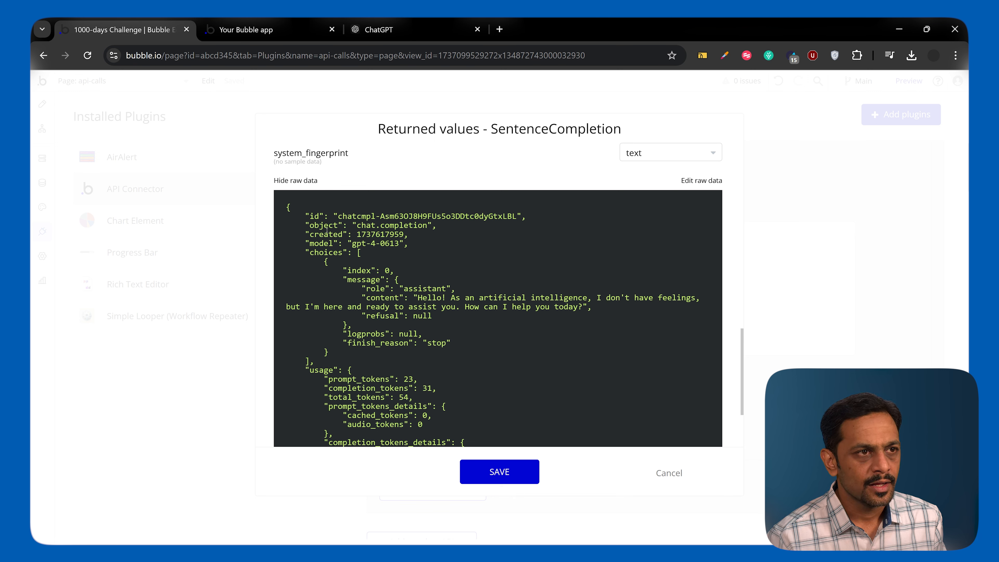
# Examine the created timestamp, message role and usage details in the raw response, and save the returned values.
pyautogui.moveTo(357, 234); pyautogui.dragTo(402, 234)
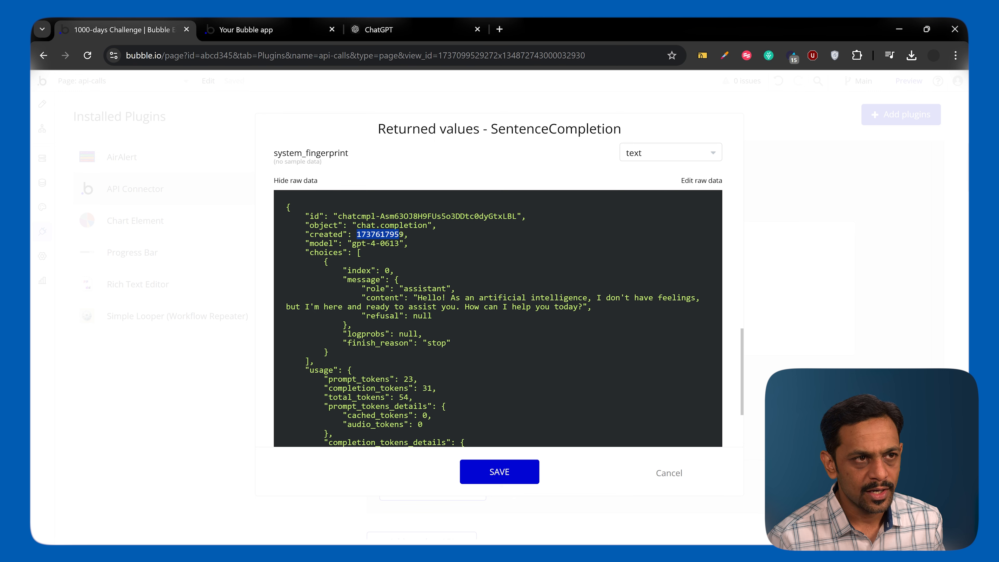
pyautogui.click(405, 234)
pyautogui.moveTo(402, 234); pyautogui.dragTo(357, 234)
pyautogui.click(357, 234)
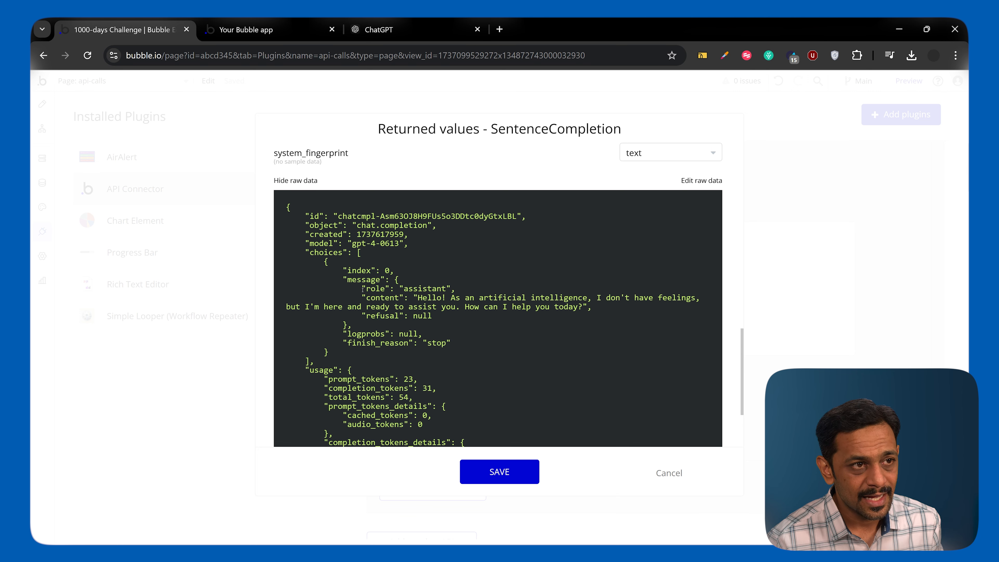
pyautogui.doubleClick(375, 288)
pyautogui.doubleClick(424, 289)
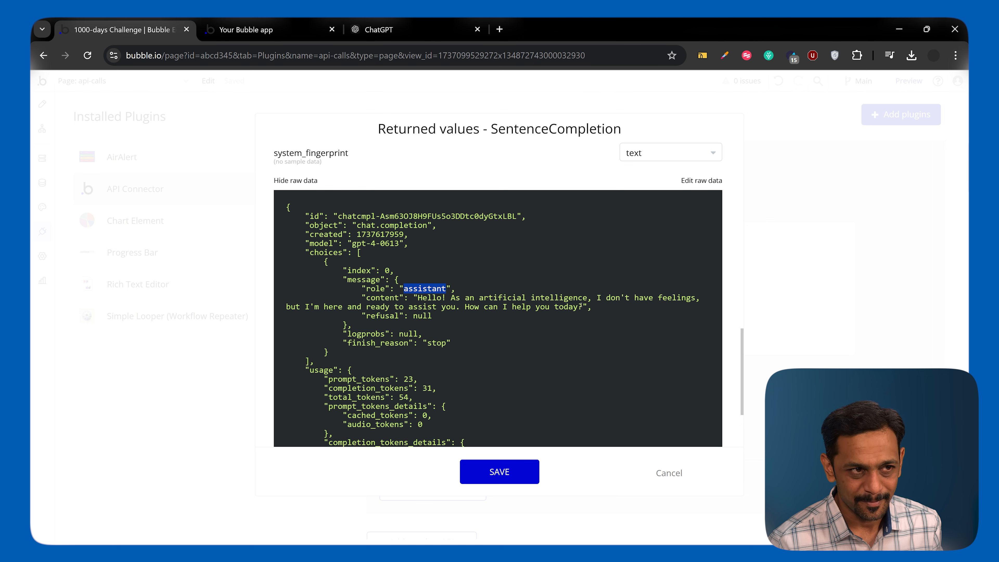
pyautogui.scroll(-2, 580, 305)
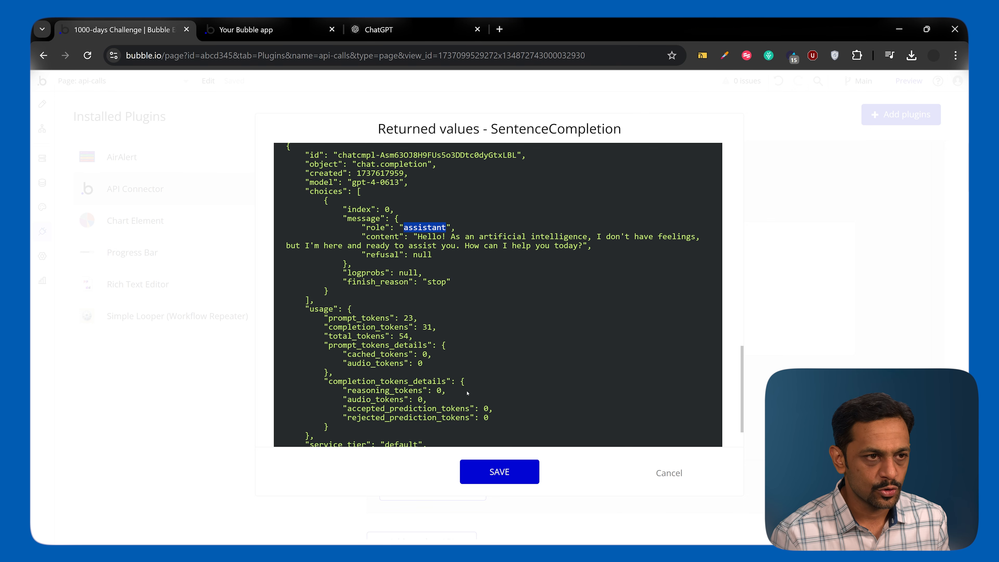
pyautogui.scroll(-2, 467, 392)
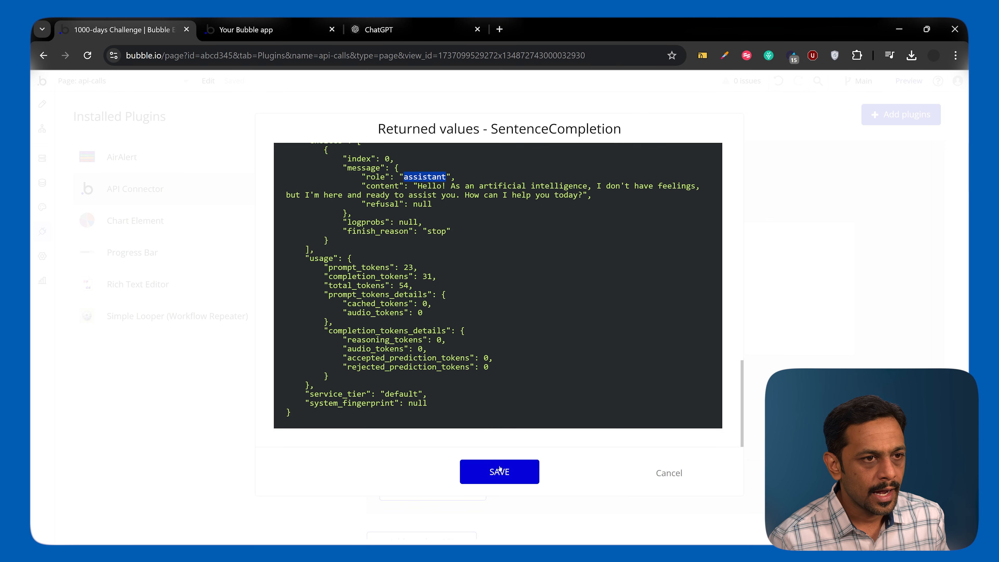
pyautogui.click(502, 478)
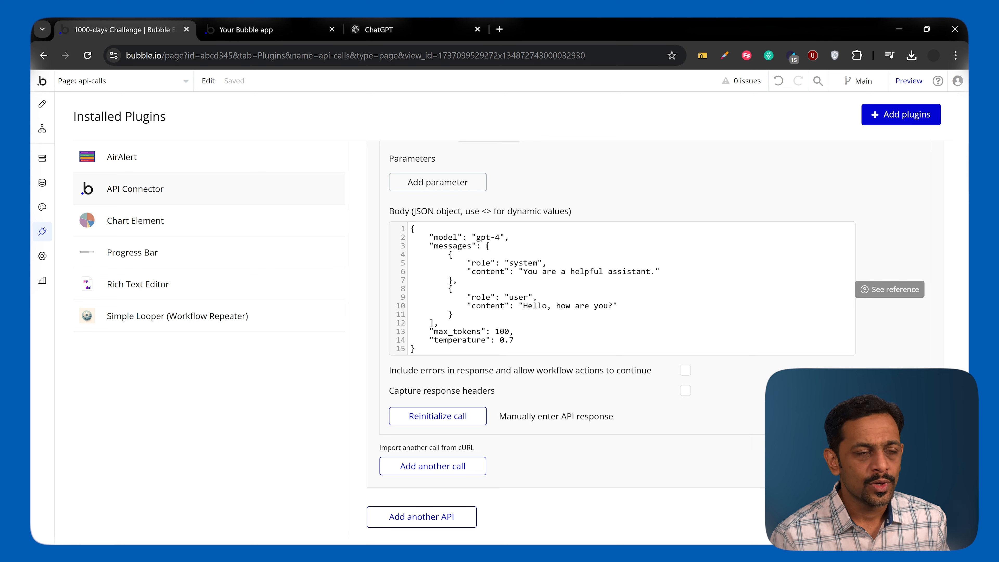
# Examine the messages array in the JSON body, including the role and content of the system and user messages.
pyautogui.moveTo(487, 246); pyautogui.dragTo(435, 321)
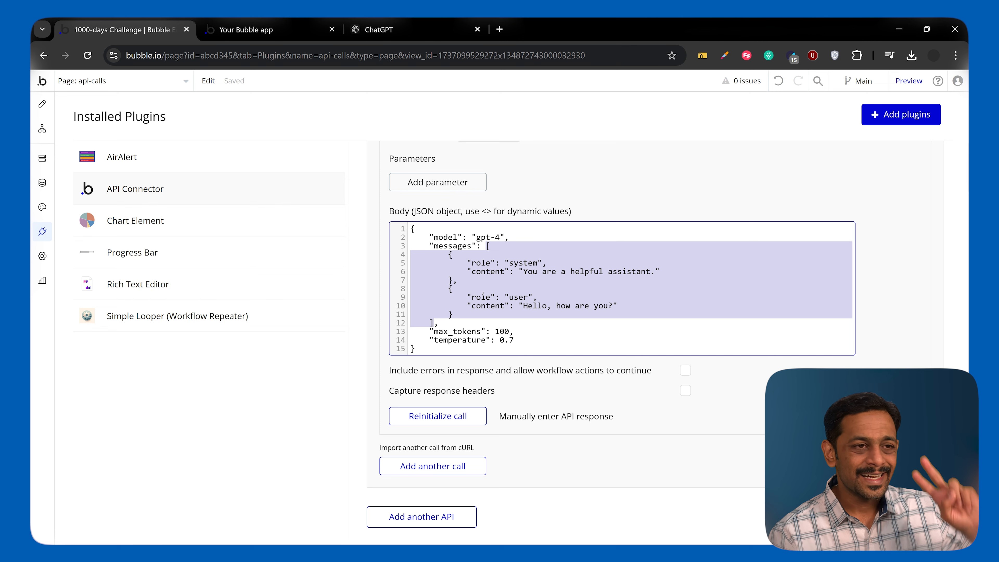
pyautogui.click(481, 263)
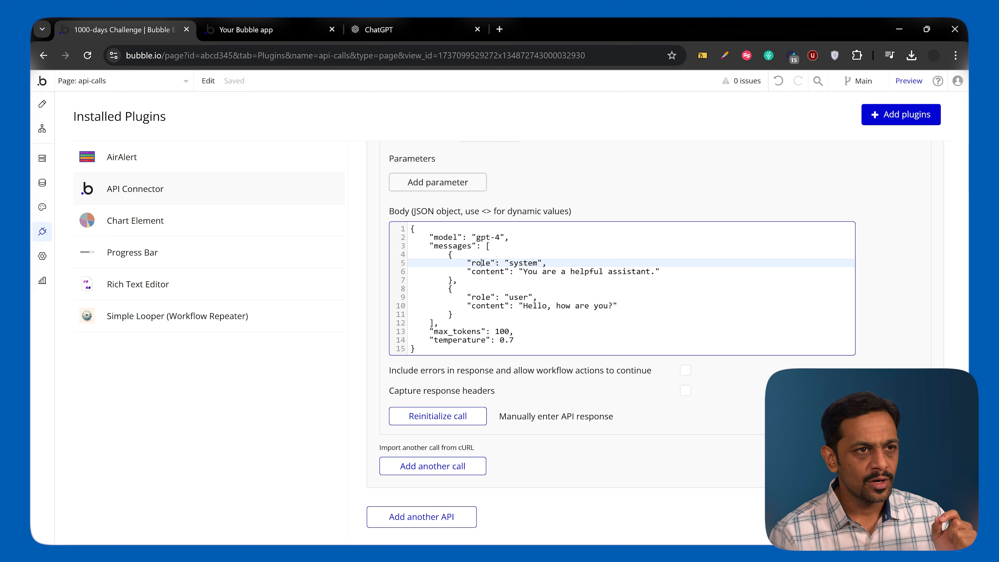
pyautogui.doubleClick(521, 263)
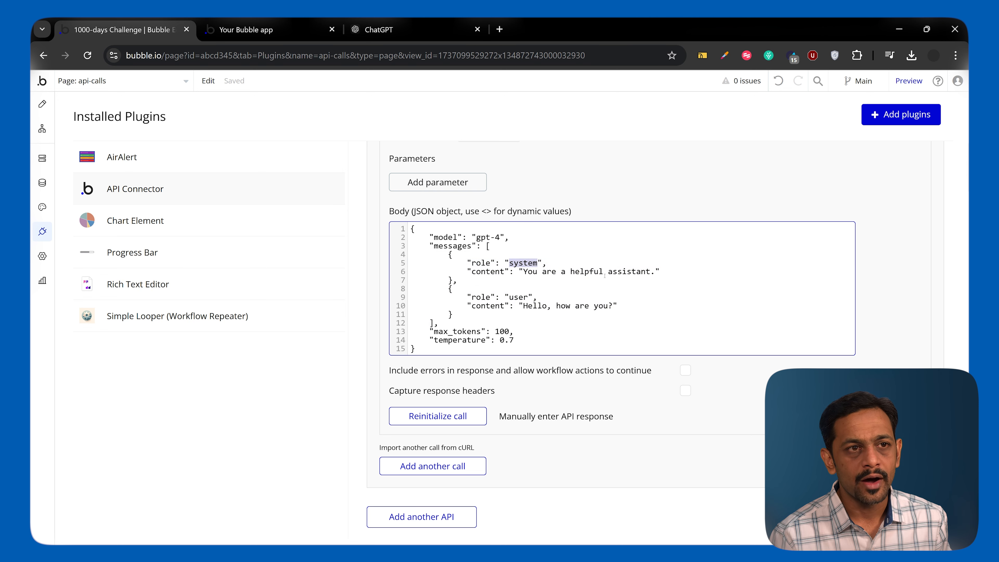
pyautogui.click(646, 272)
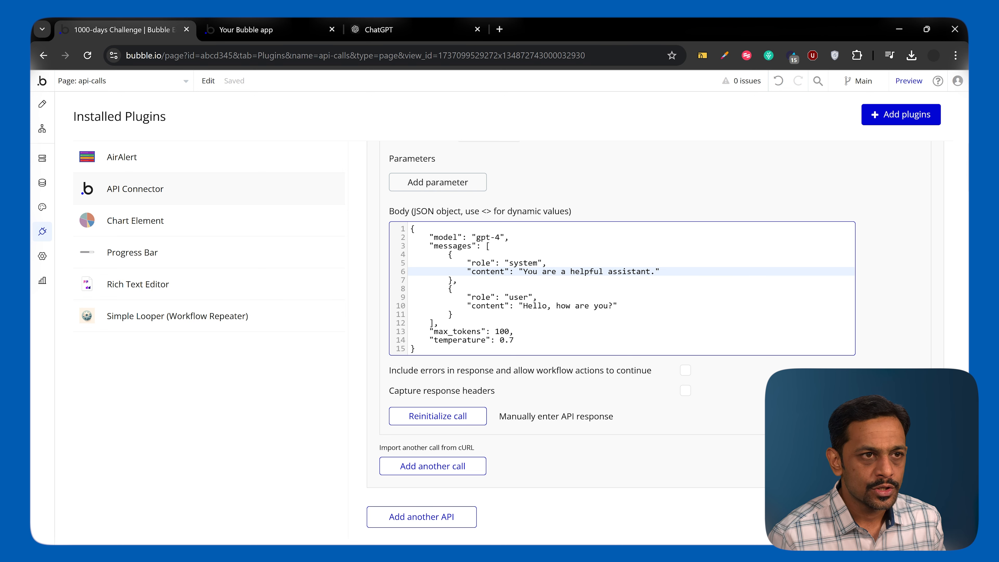
pyautogui.moveTo(523, 271); pyautogui.dragTo(651, 272)
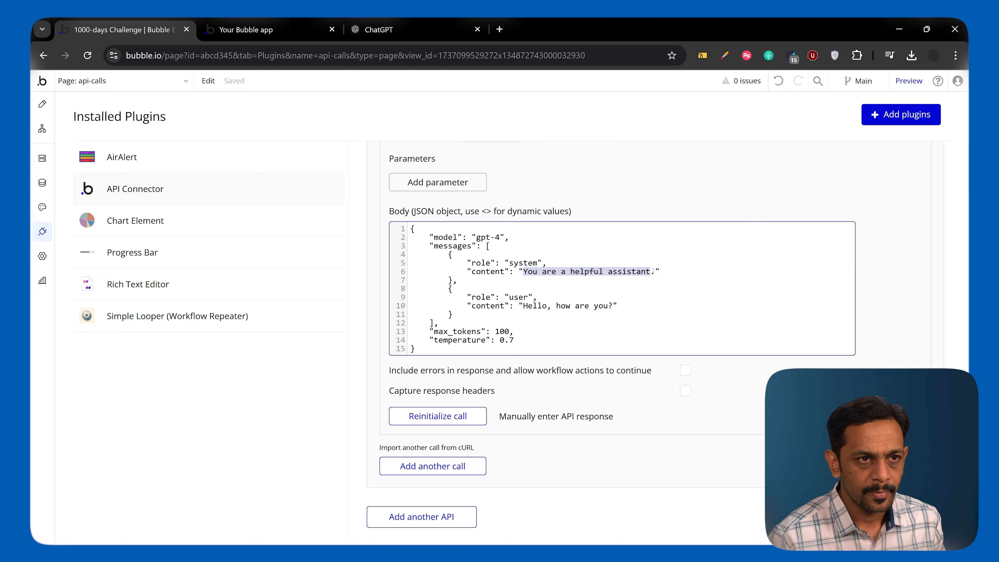
pyautogui.click(632, 271)
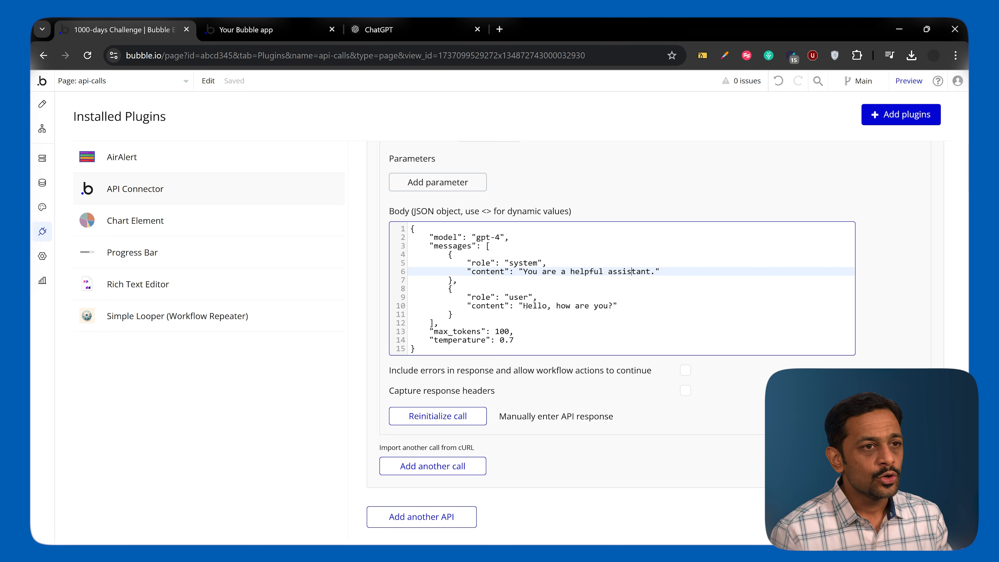
pyautogui.moveTo(505, 297); pyautogui.dragTo(527, 298)
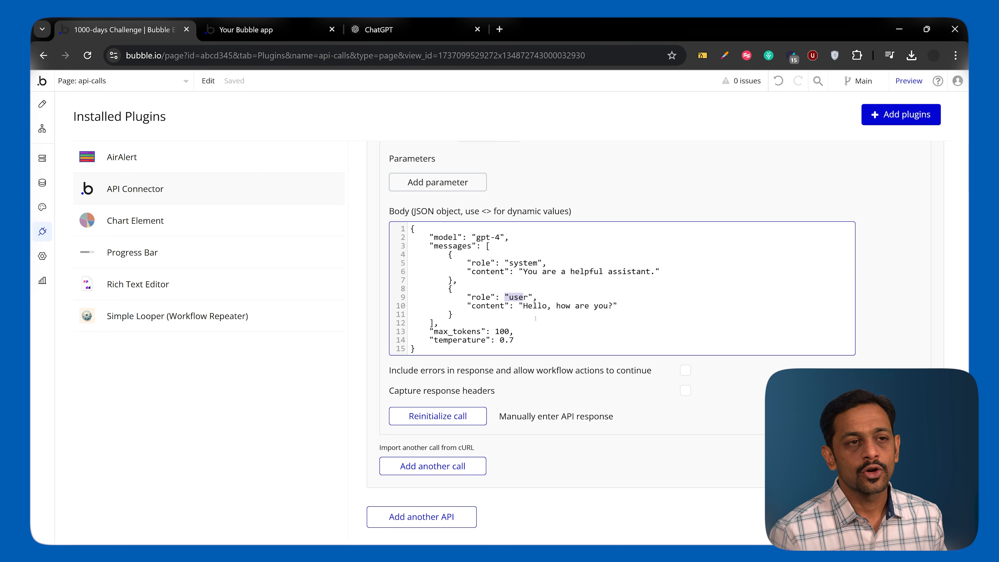
pyautogui.press('Down')
pyautogui.press('Down')
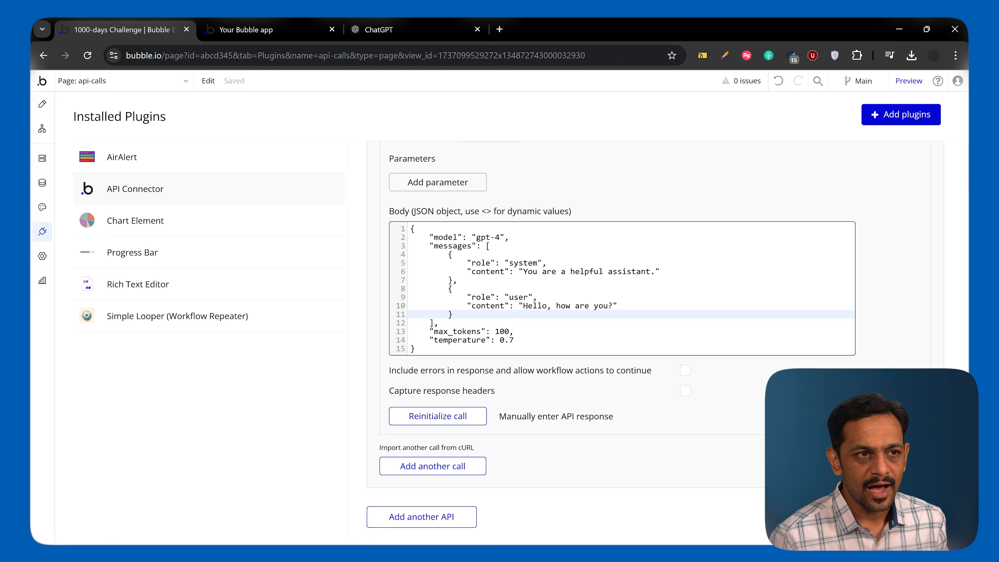
pyautogui.click(600, 305)
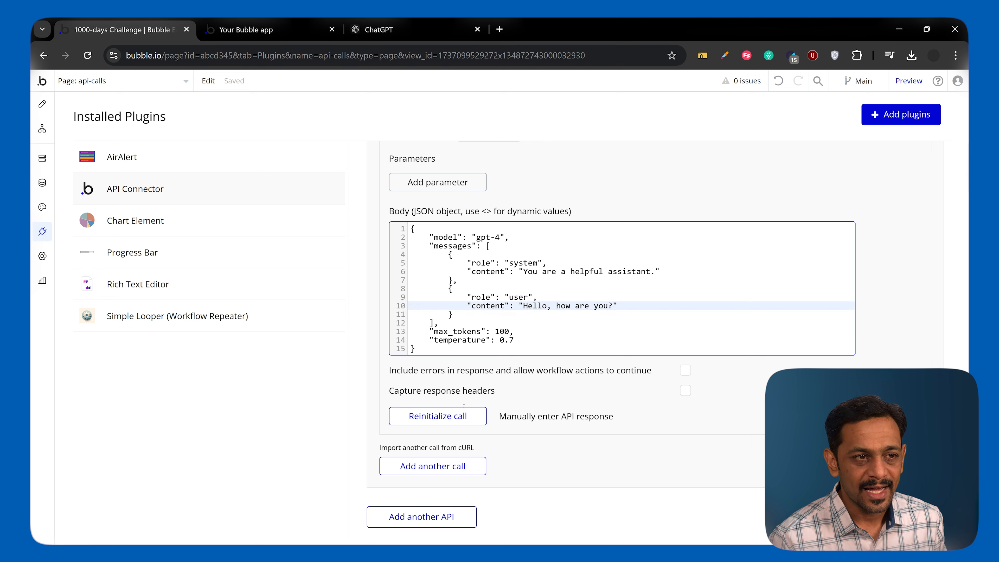
# Reinitialize the SentenceCompletion call and save its returned values.
pyautogui.click(464, 415)
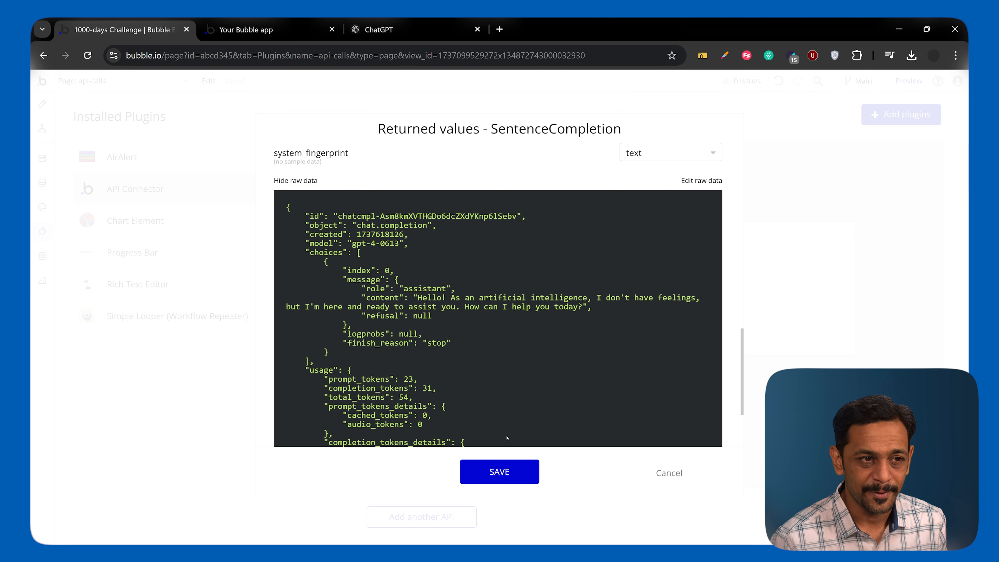
pyautogui.click(499, 472)
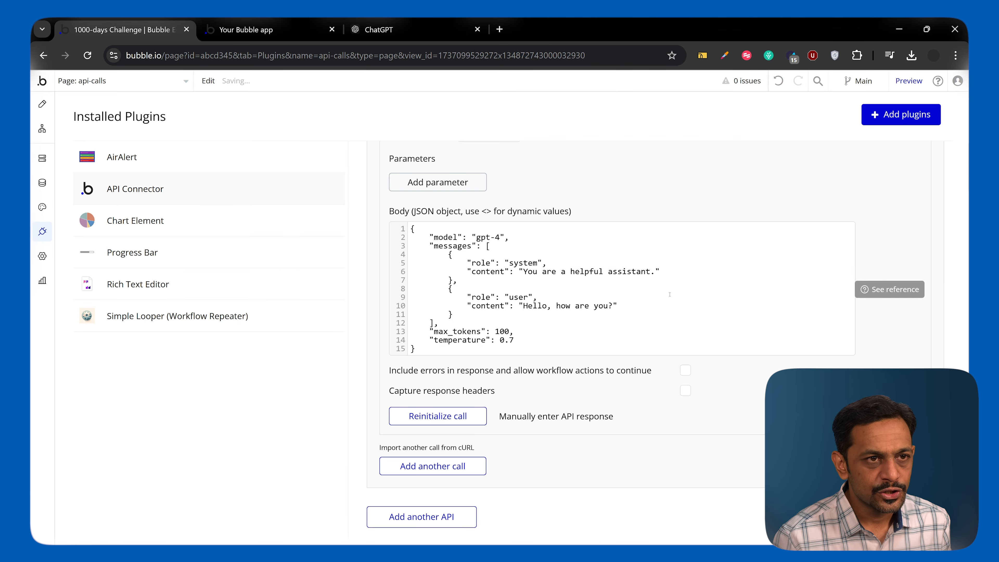
# Insert "teachnical" before "assistant" in the system message's content in the JSON body.
pyautogui.click(628, 271)
pyautogui.press('Left')
pyautogui.press('Left')
pyautogui.write('teachnical')
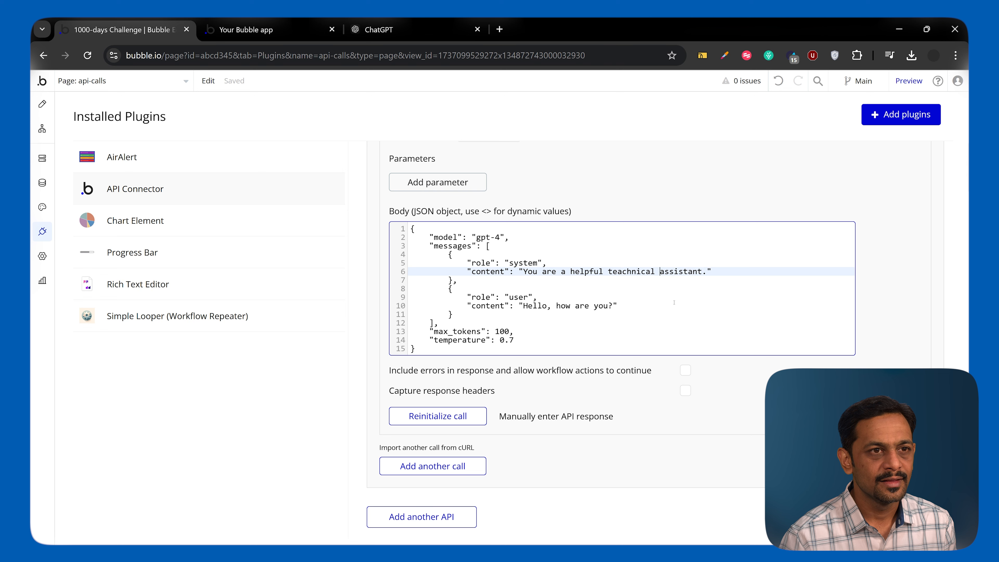
# Change the user message's content to "Hello, what's the best NoCode tool to learn in today's world to build web application?".
pyautogui.click(621, 304)
pyautogui.press('BackSpace')
pyautogui.press('BackSpace')
pyautogui.press('BackSpace')
pyautogui.press('BackSpace')
pyautogui.press('BackSpace')
pyautogui.press('BackSpace')
pyautogui.press('BackSpace')
pyautogui.press('BackSpace')
pyautogui.press('BackSpace')
pyautogui.press('BackSpace')
pyautogui.press('BackSpace')
pyautogui.write("what's the best NoCode tool ")
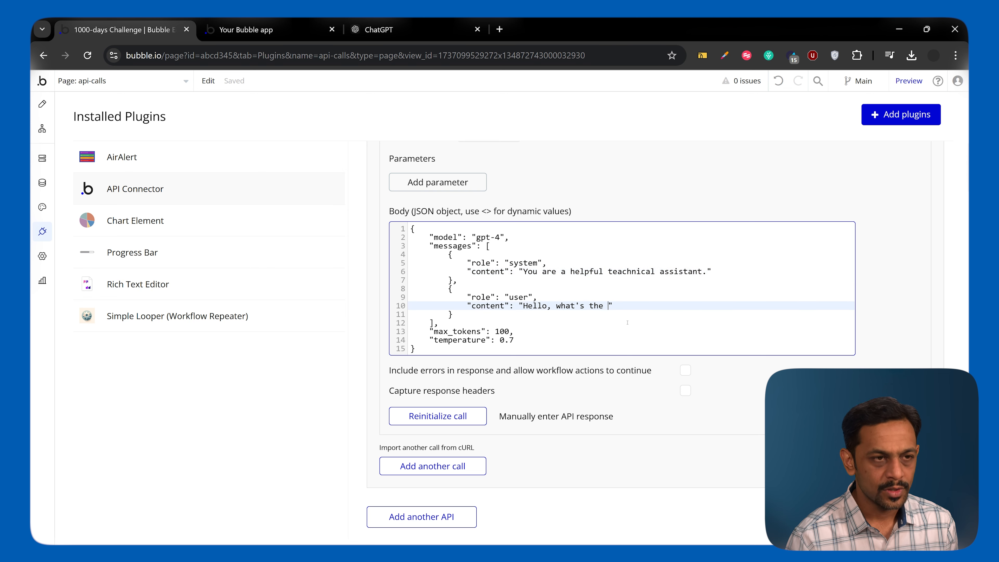
pyautogui.write("to learn in today's w")
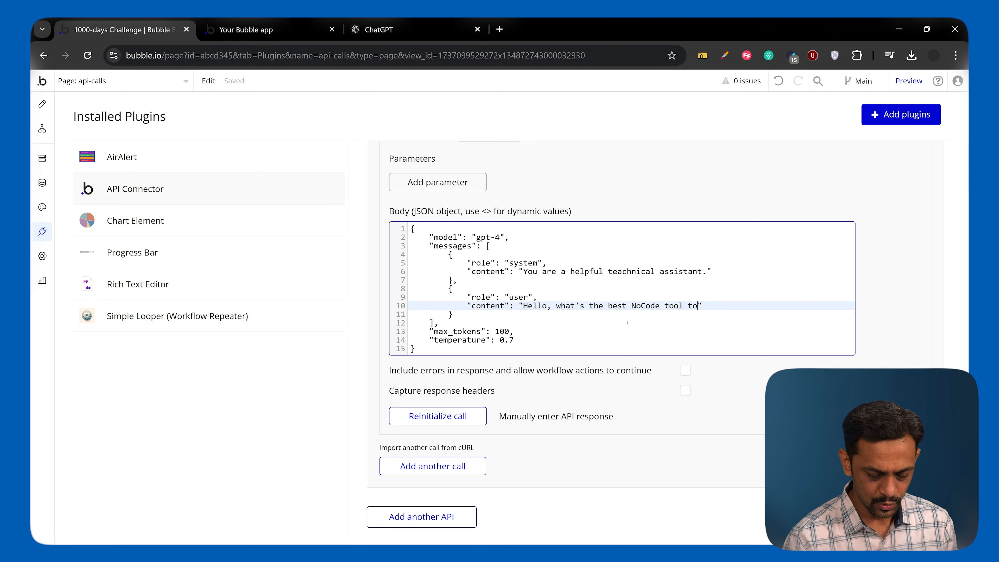
pyautogui.write('orld to build web applicati')
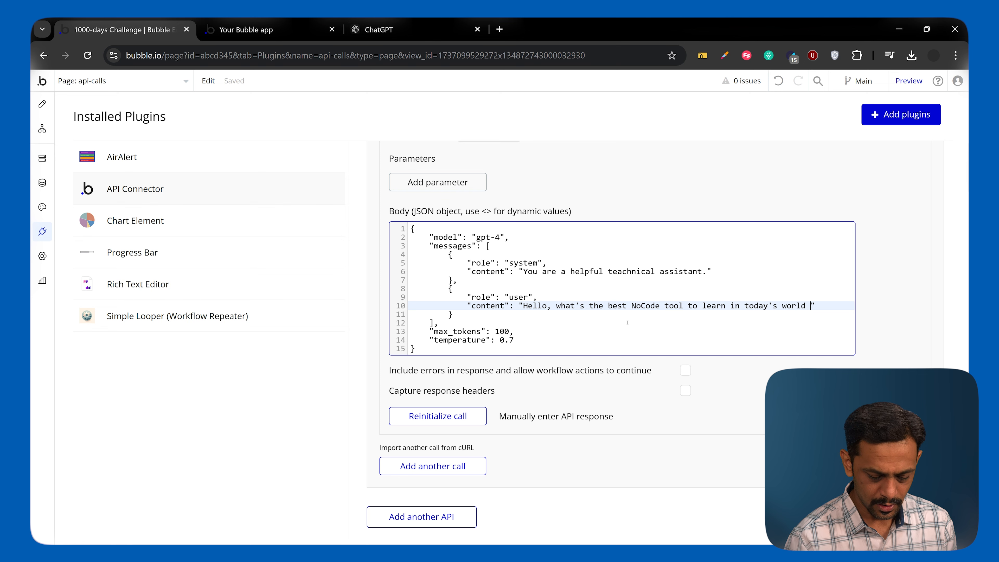
pyautogui.write('on?')
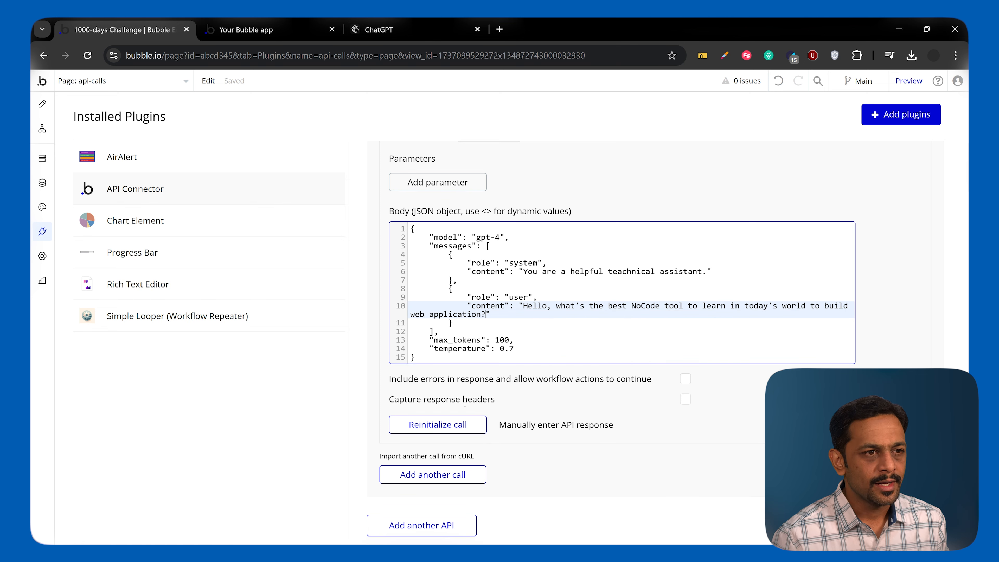
# Reinitialize the SentenceCompletion call, read the assistant's answer in the raw data, and save the returned values.
pyautogui.click(443, 425)
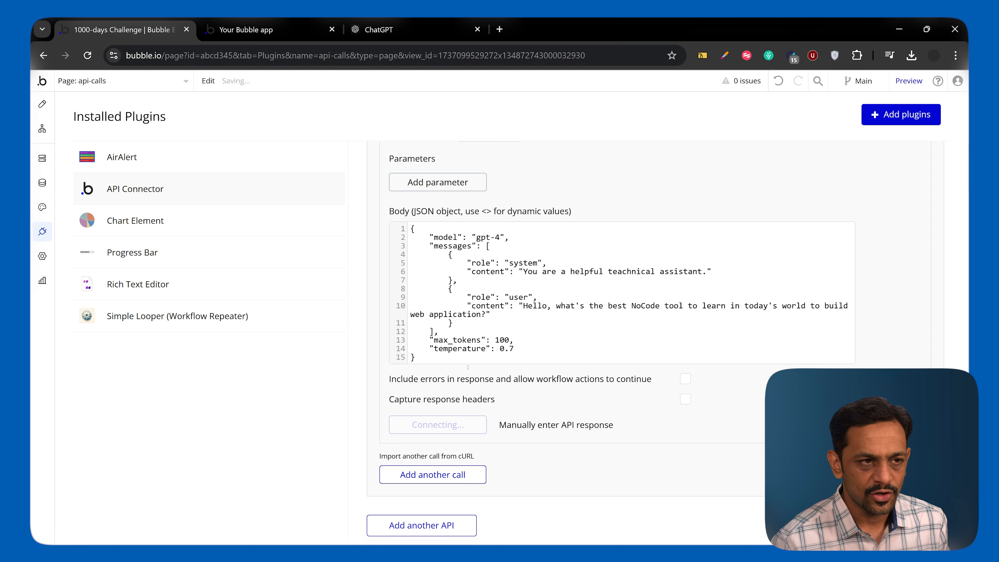
pyautogui.scroll(-10, 312, 416)
pyautogui.click(299, 425)
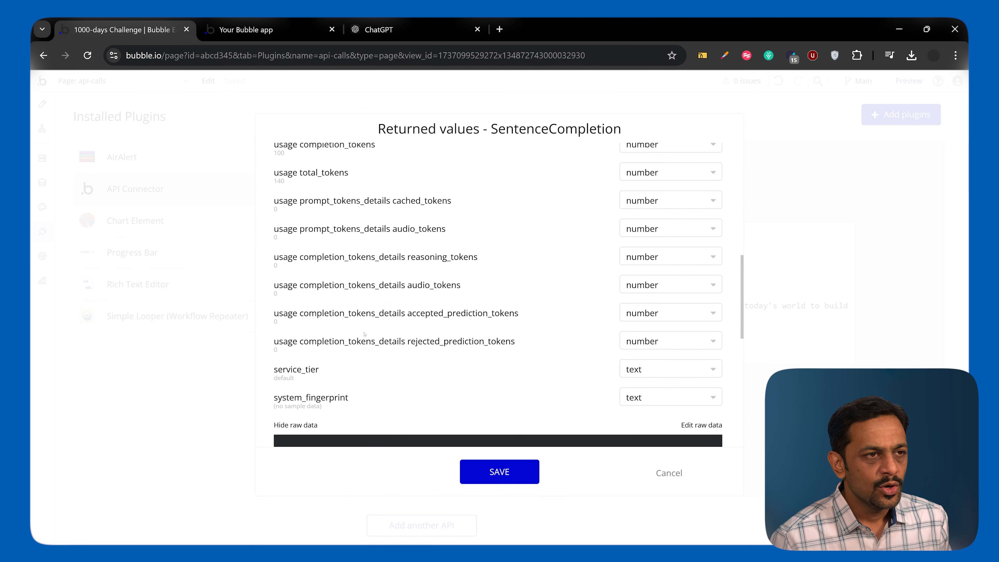
pyautogui.scroll(-6, 368, 325)
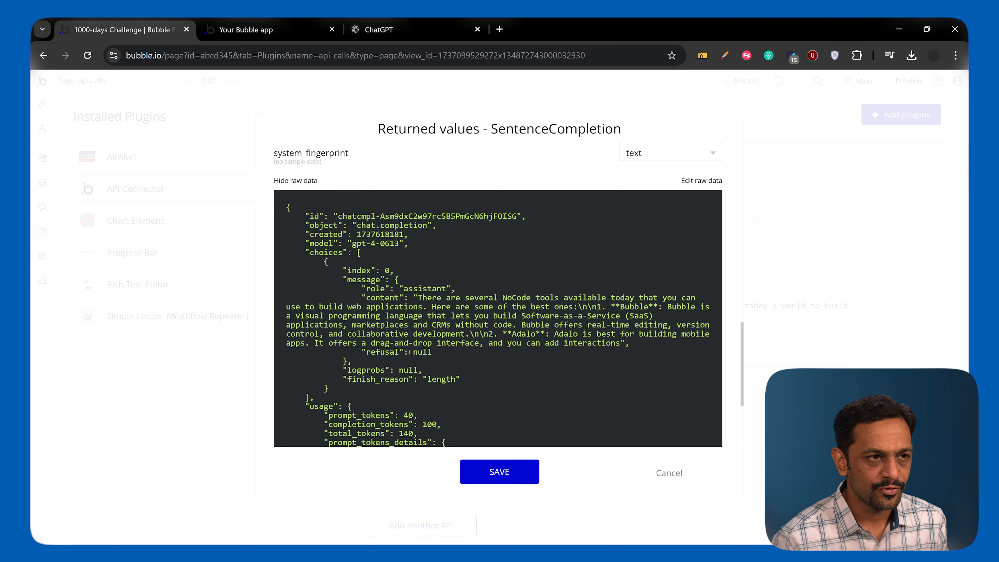
pyautogui.scroll(-2, 446, 393)
pyautogui.click(487, 465)
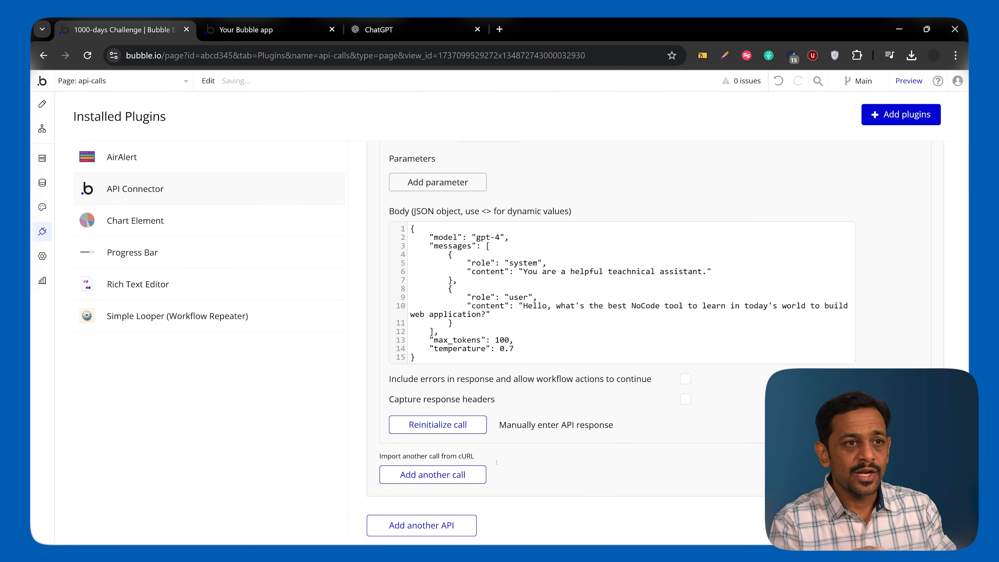
# Correct "teachnical" to "technical" in the system message's content.
pyautogui.click(624, 268)
pyautogui.press('BackSpace')
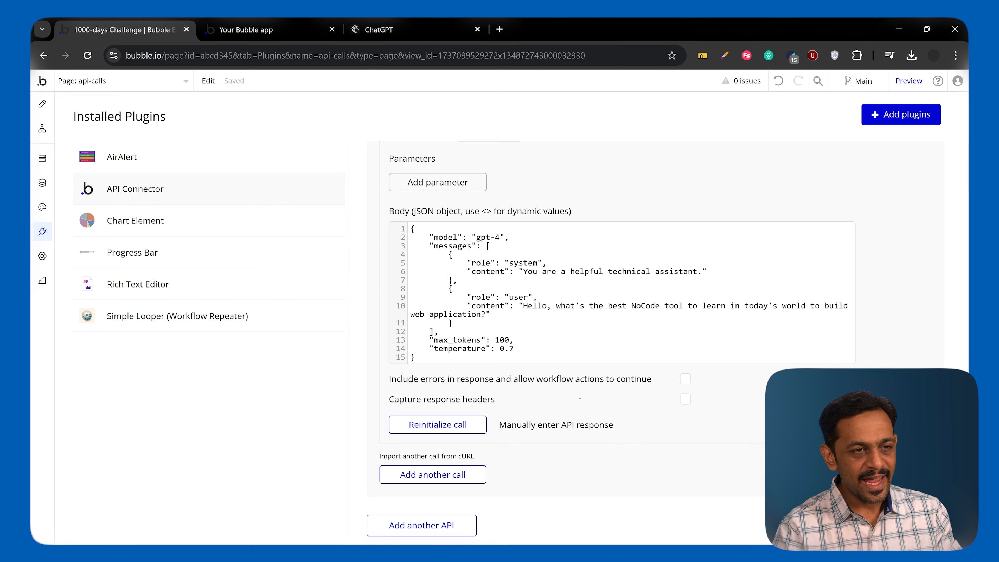
# Replace the user message's content in the JSON body with the dynamic value <user_question>.
pyautogui.click(524, 306)
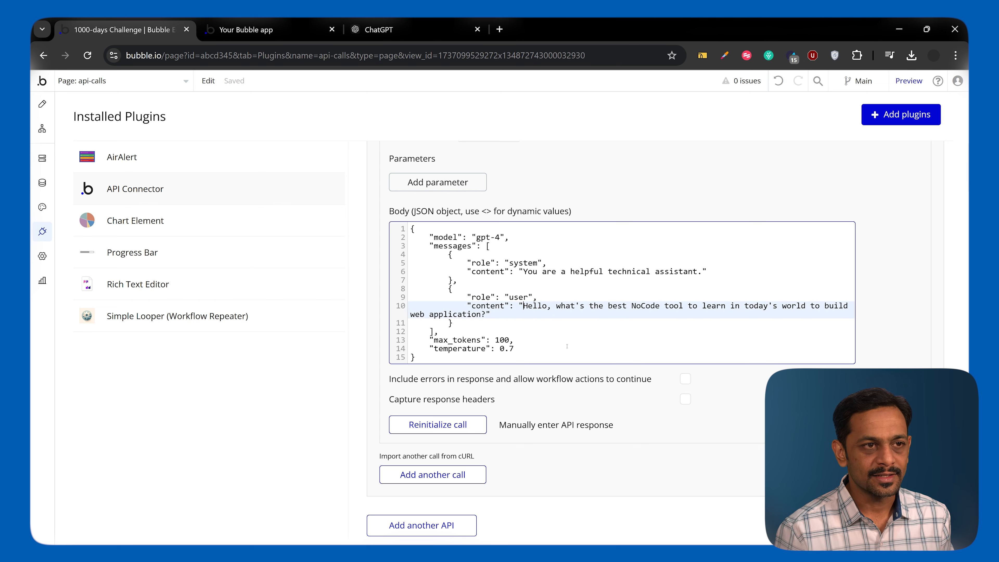
pyautogui.hotkey('shift', 'End')
pyautogui.hotkey('shift', 'Left')
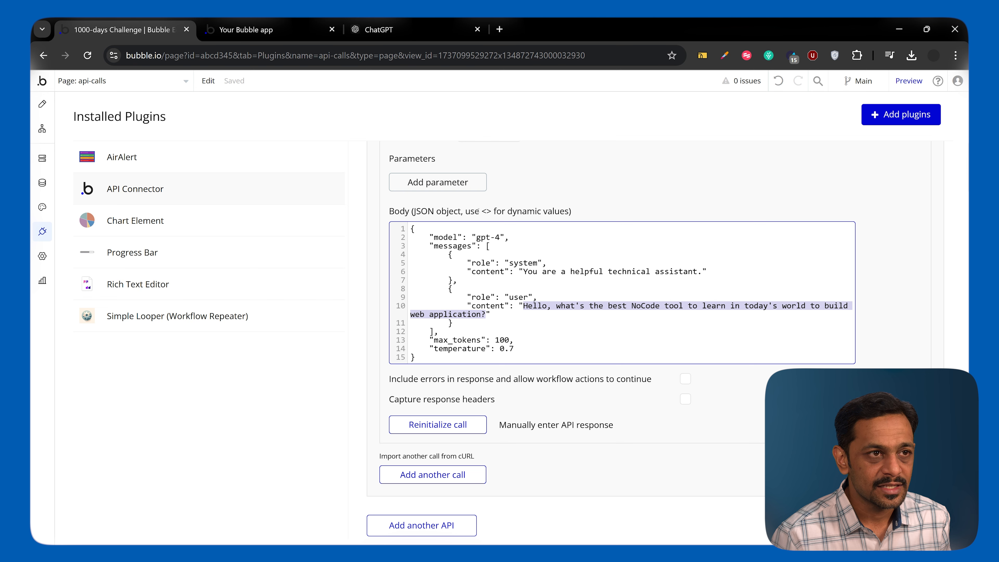
pyautogui.doubleClick(486, 211)
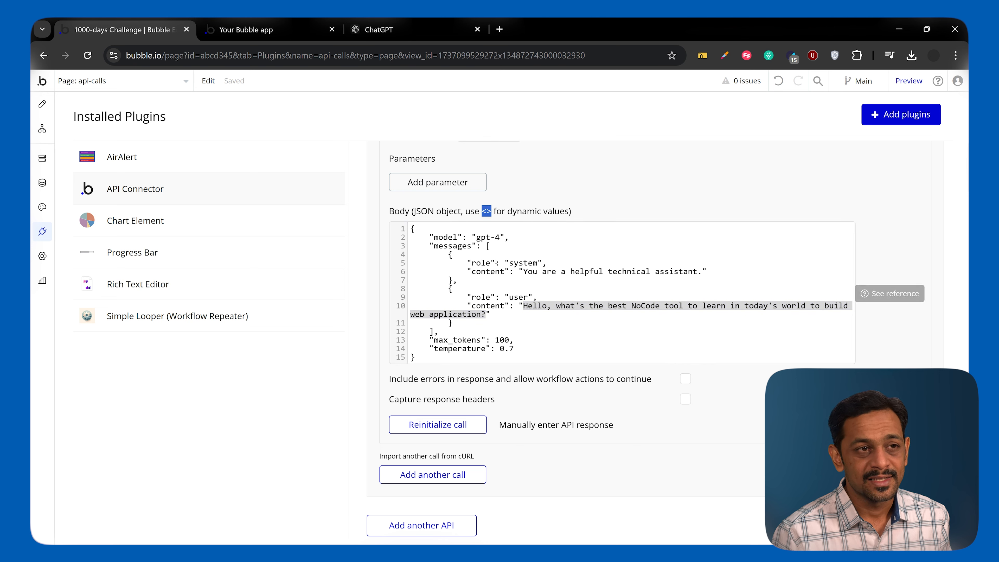
pyautogui.click(524, 306)
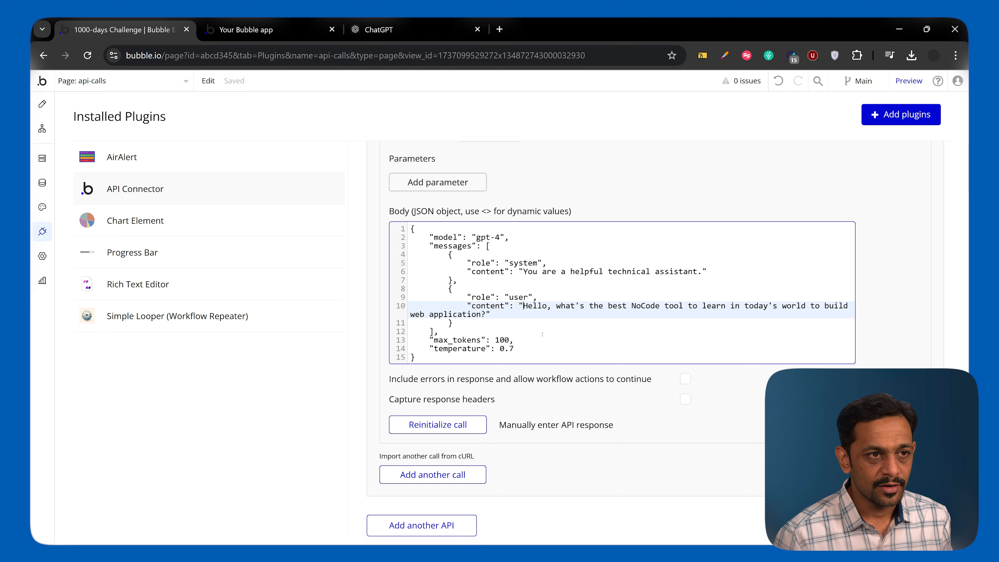
pyautogui.hotkey('shift', 'End')
pyautogui.hotkey('shift', 'Left')
pyautogui.hotkey('shift', 'Left')
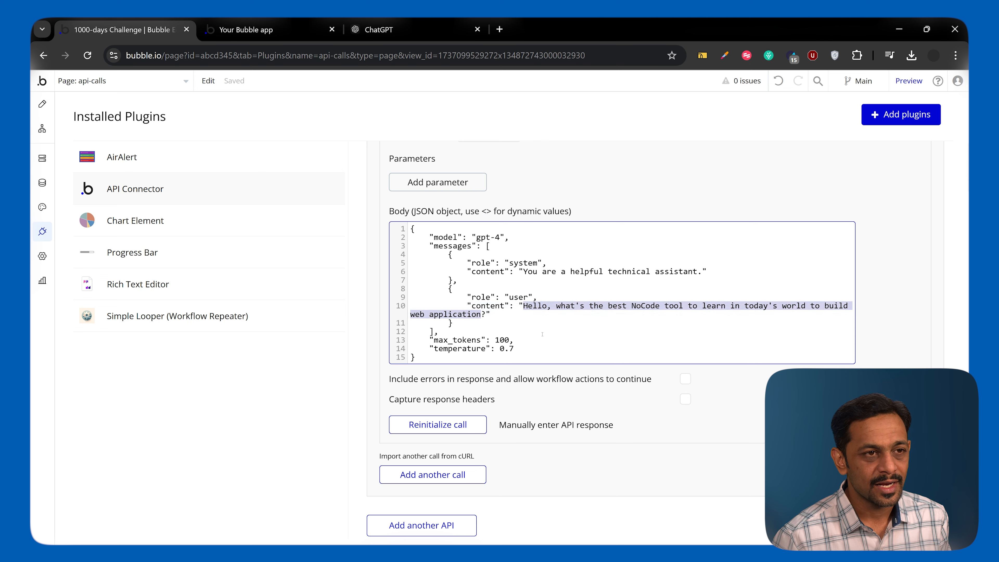
pyautogui.write('<>user_questio')
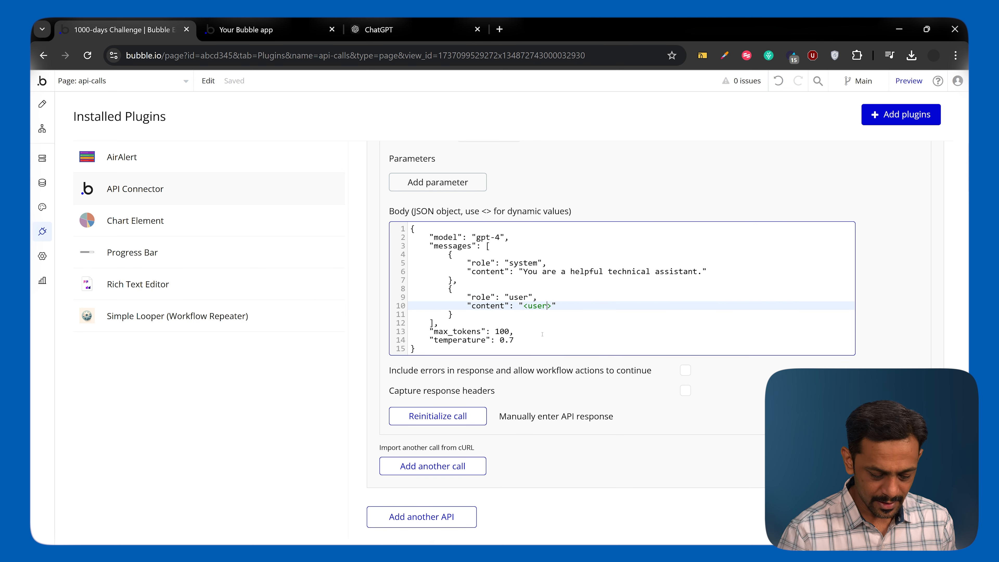
pyautogui.write('n')
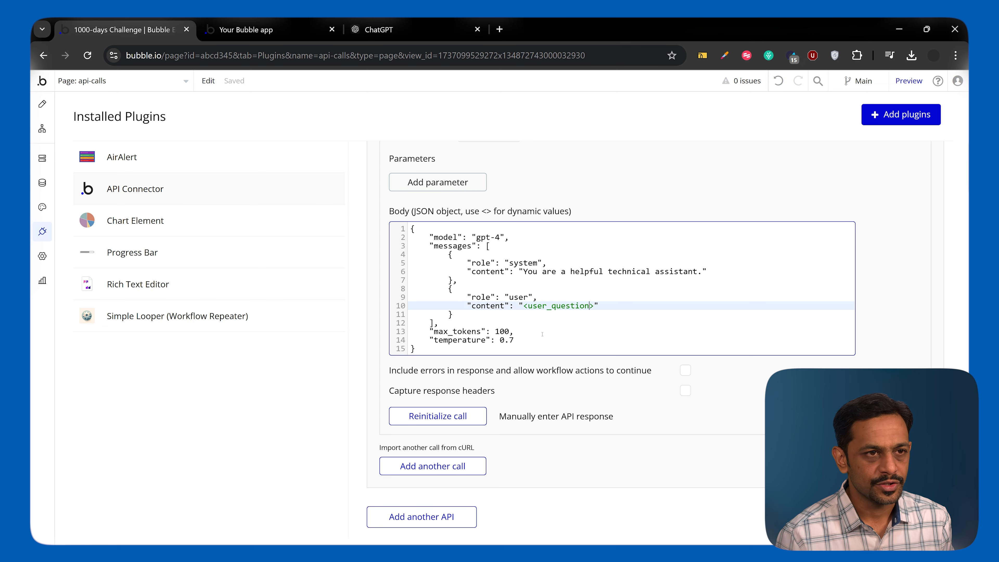
pyautogui.click(655, 369)
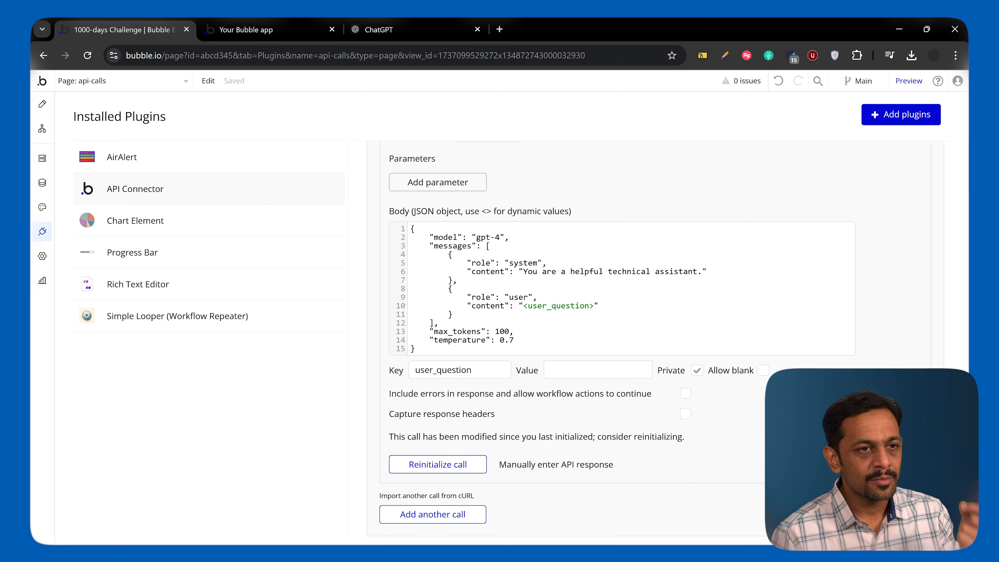
# Make the user_question parameter non-private and set its value to "How powerful is Bubble.io".
pyautogui.click(697, 370)
pyautogui.click(606, 372)
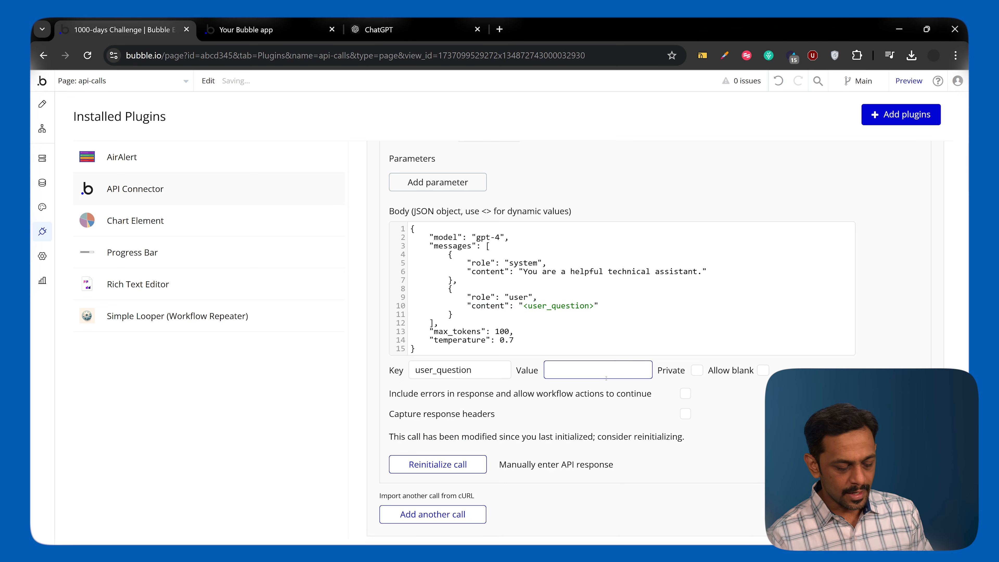
pyautogui.write('How p')
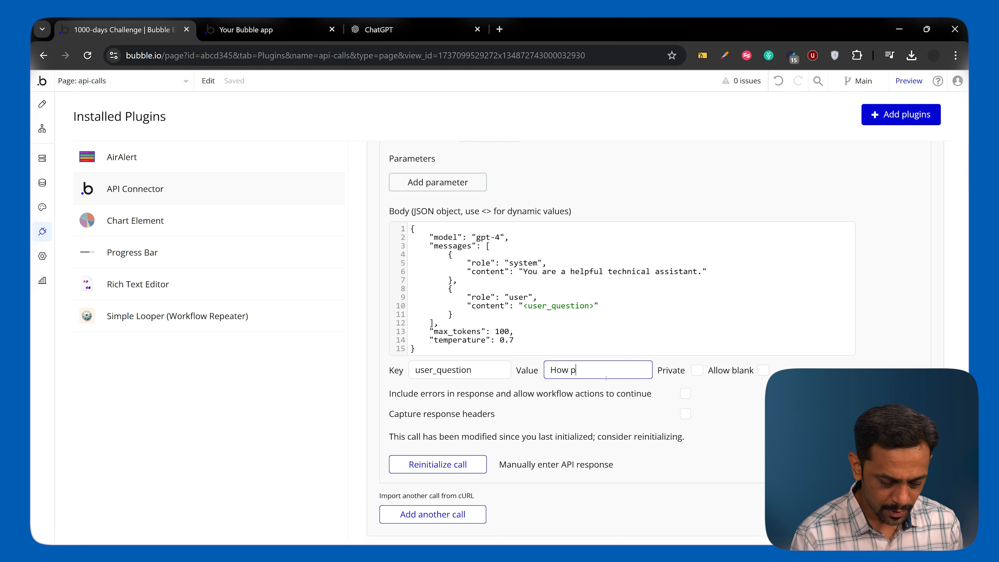
pyautogui.write('owerful is Bubble.io')
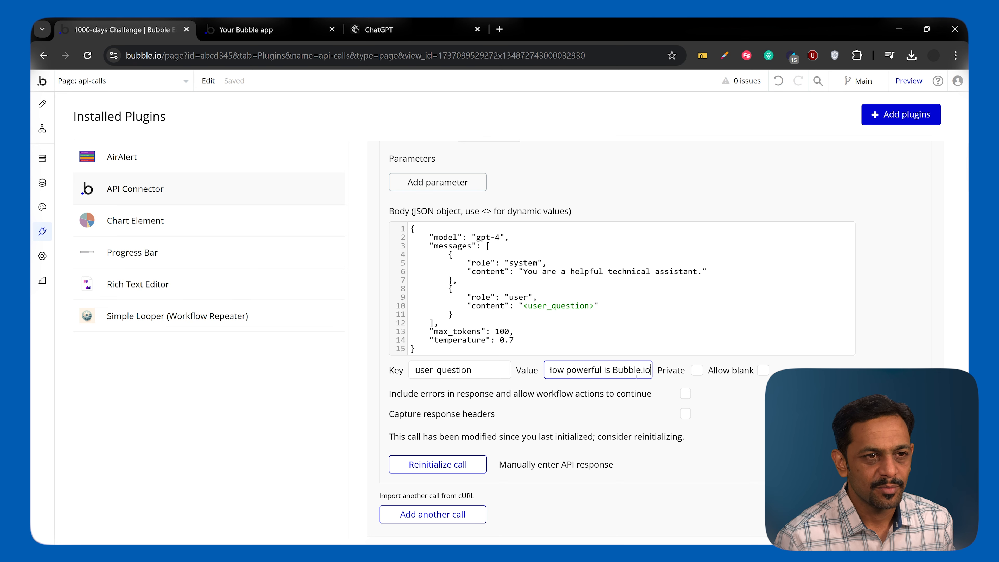
pyautogui.press('Tab')
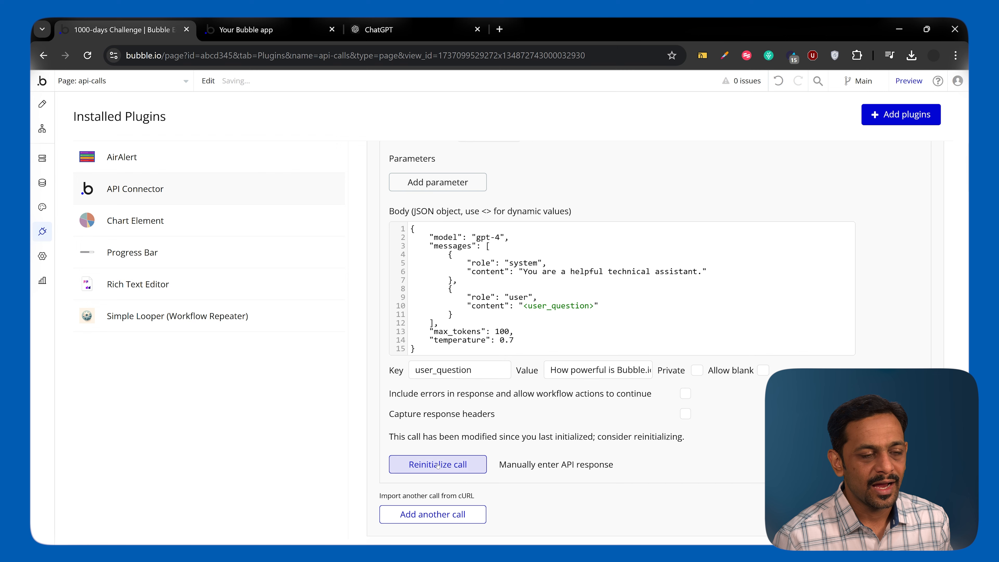
# Reinitialize the call with the user_question value, read the answer in the raw data, and save the returned values.
pyautogui.click(438, 465)
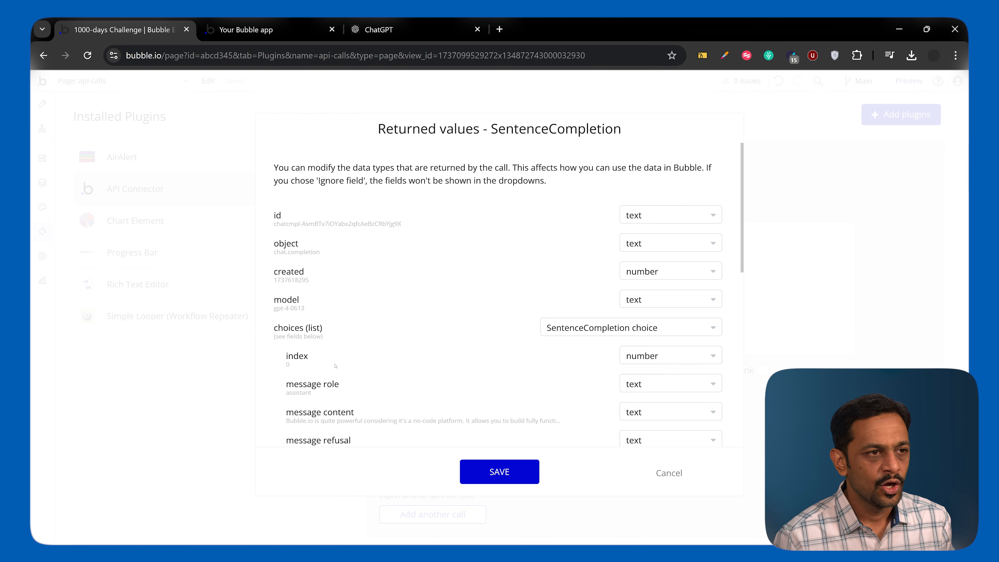
pyautogui.scroll(-15, 336, 365)
pyautogui.click(299, 426)
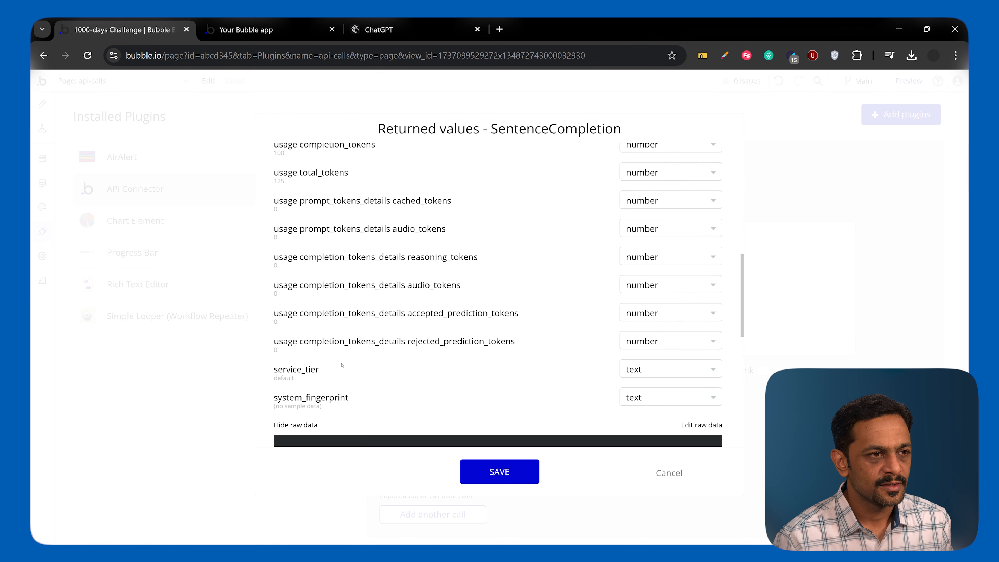
pyautogui.scroll(-7, 406, 331)
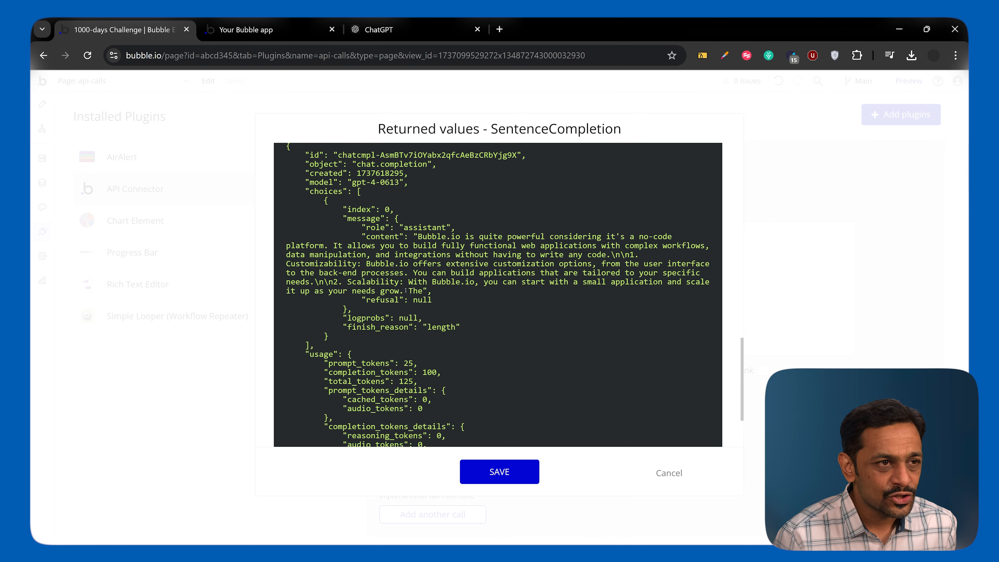
pyautogui.click(486, 474)
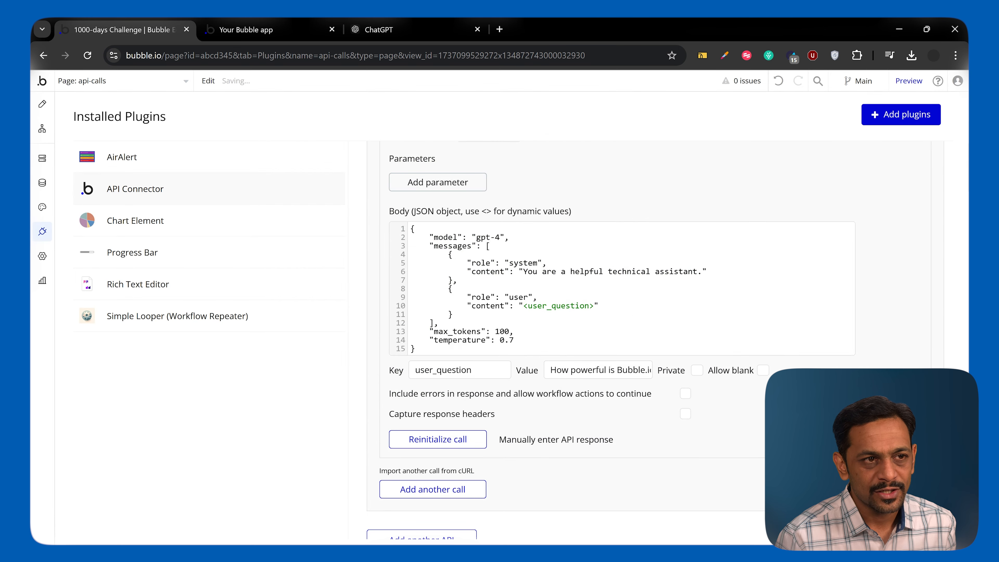
# Set max_tokens to 300 in the JSON body.
pyautogui.click(511, 332)
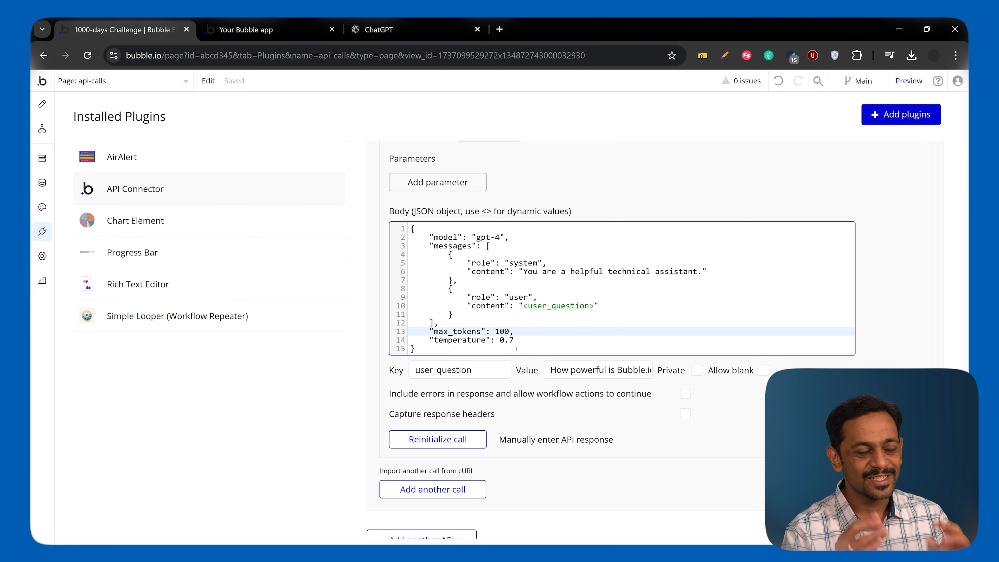
pyautogui.press('BackSpace')
pyautogui.press('BackSpace')
pyautogui.press('BackSpace')
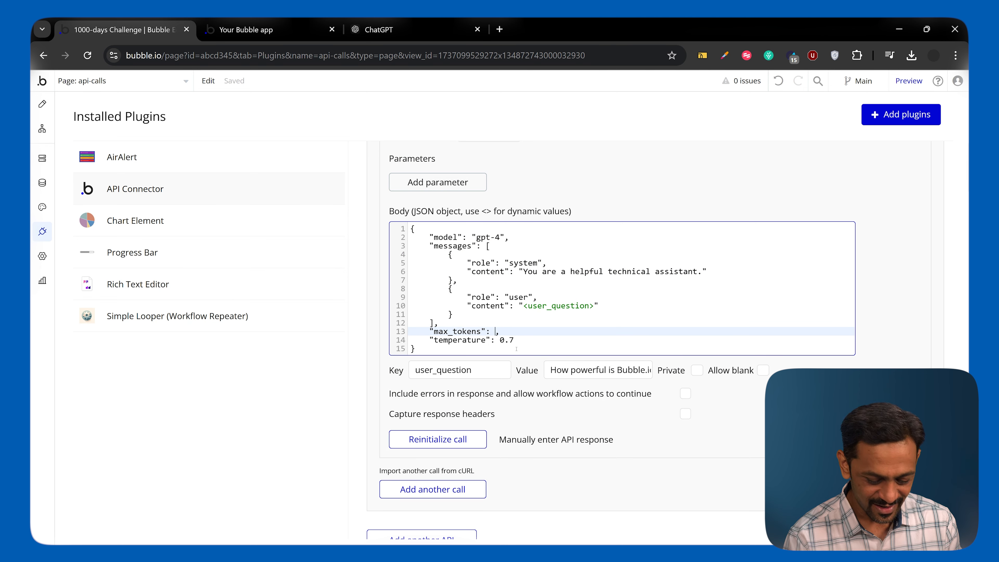
pyautogui.write('300')
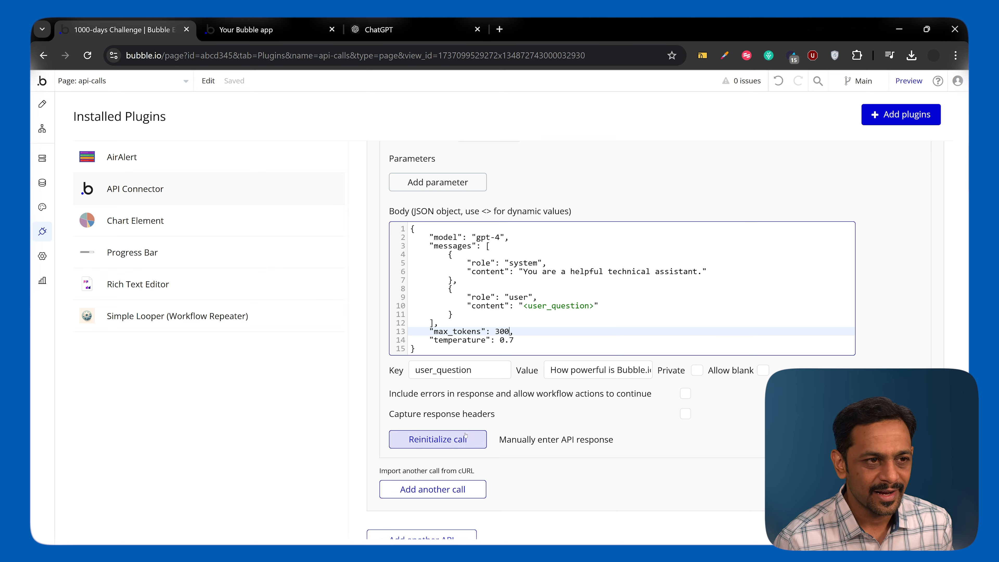
# Reinitialize the call with the new token limit, read the full raw response, and save the returned values.
pyautogui.click(438, 439)
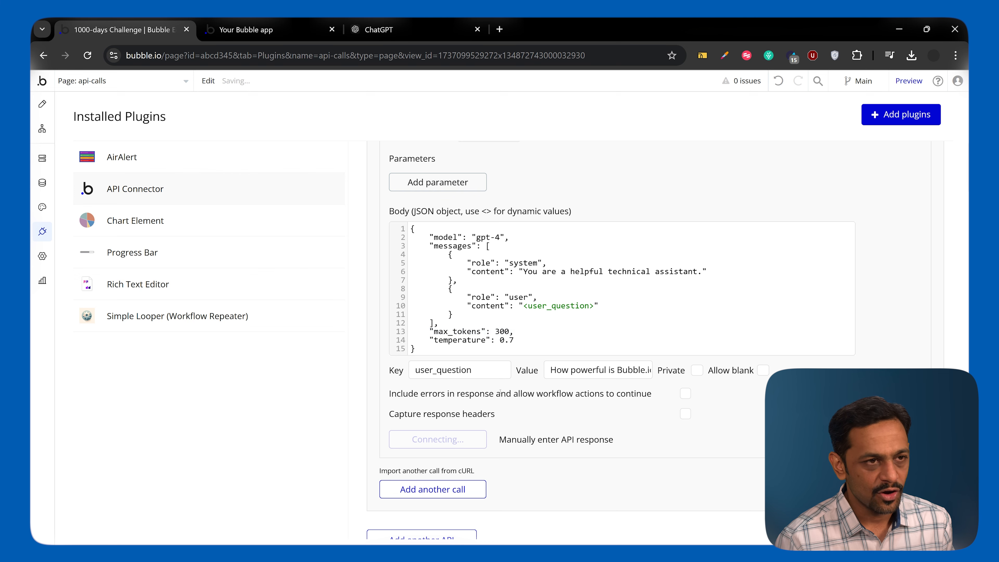
pyautogui.scroll(-10, 387, 371)
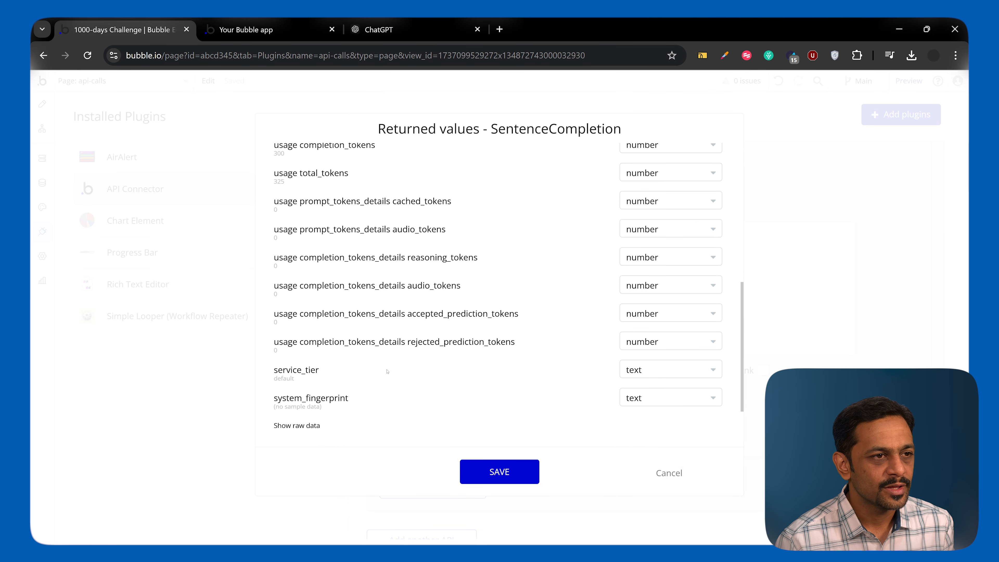
pyautogui.click(296, 424)
pyautogui.scroll(-8, 372, 351)
pyautogui.scroll(-3, 373, 352)
pyautogui.scroll(4, 434, 222)
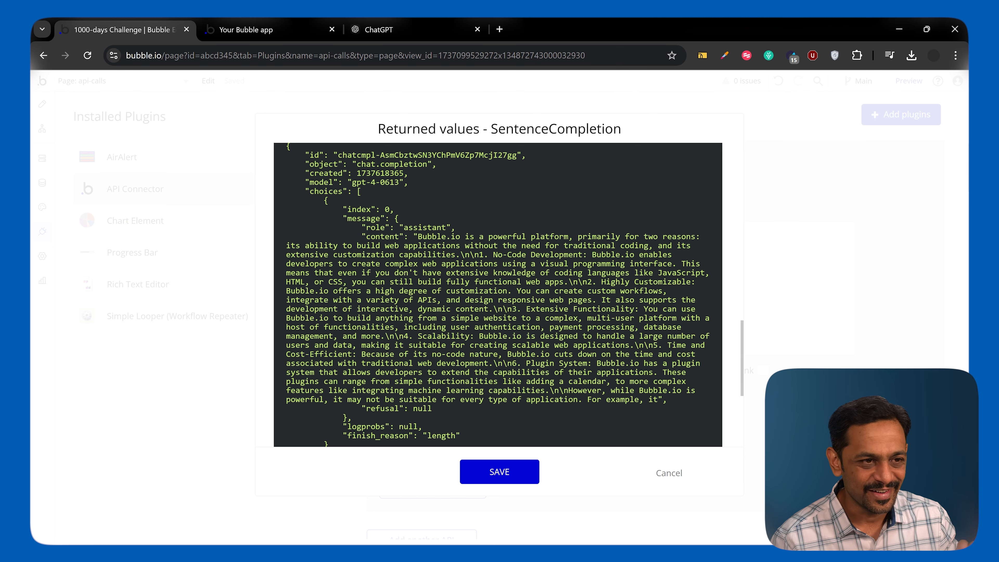
pyautogui.click(471, 475)
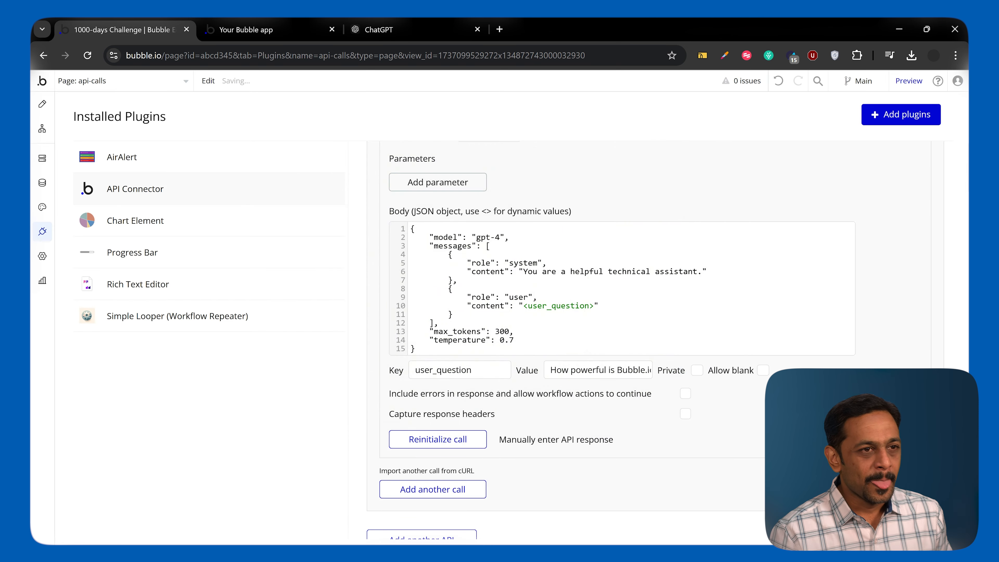
# Review the user_question value and the SentenceCompletion call's body, headers and usage settings.
pyautogui.scroll(2, 487, 374)
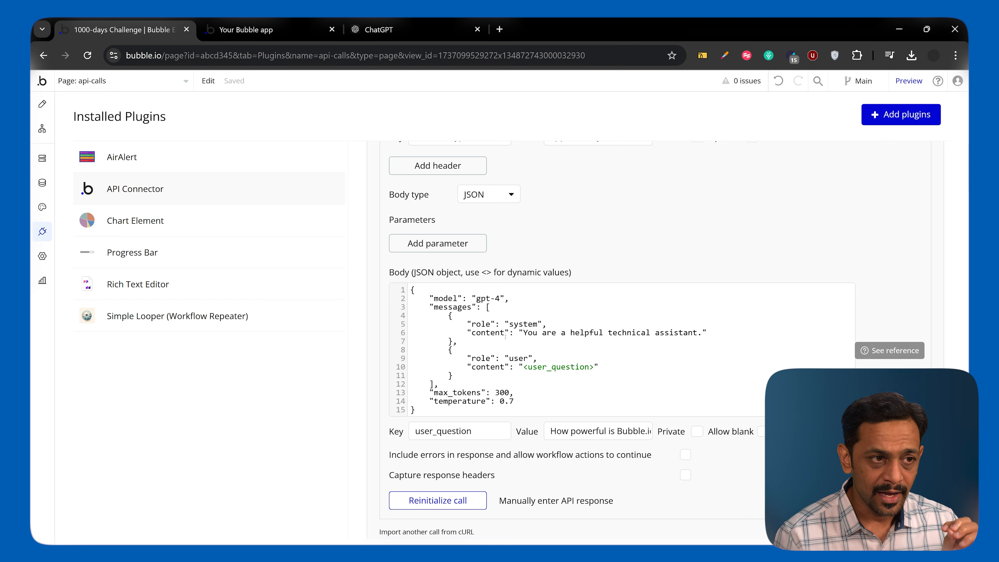
pyautogui.click(573, 435)
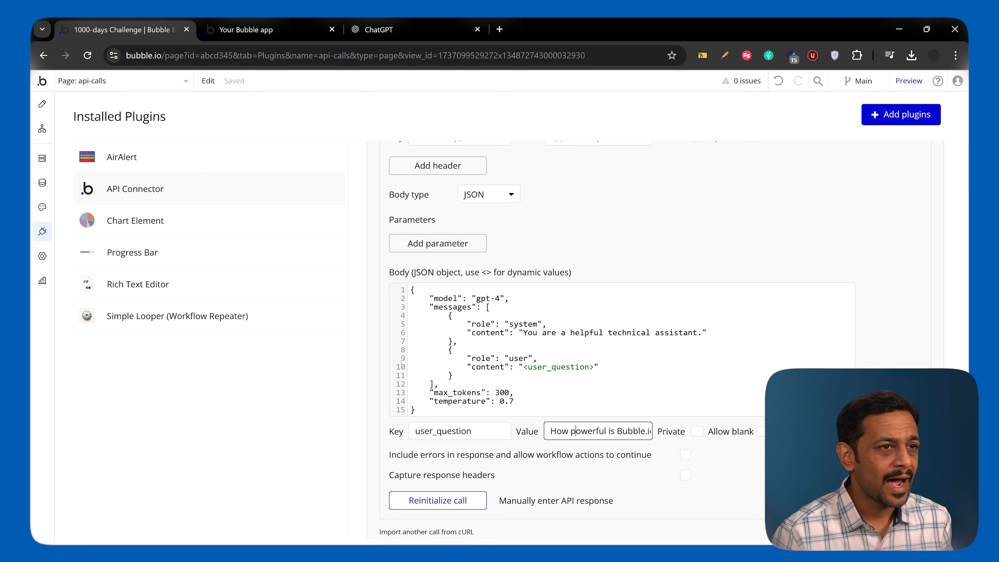
pyautogui.scroll(5, 561, 319)
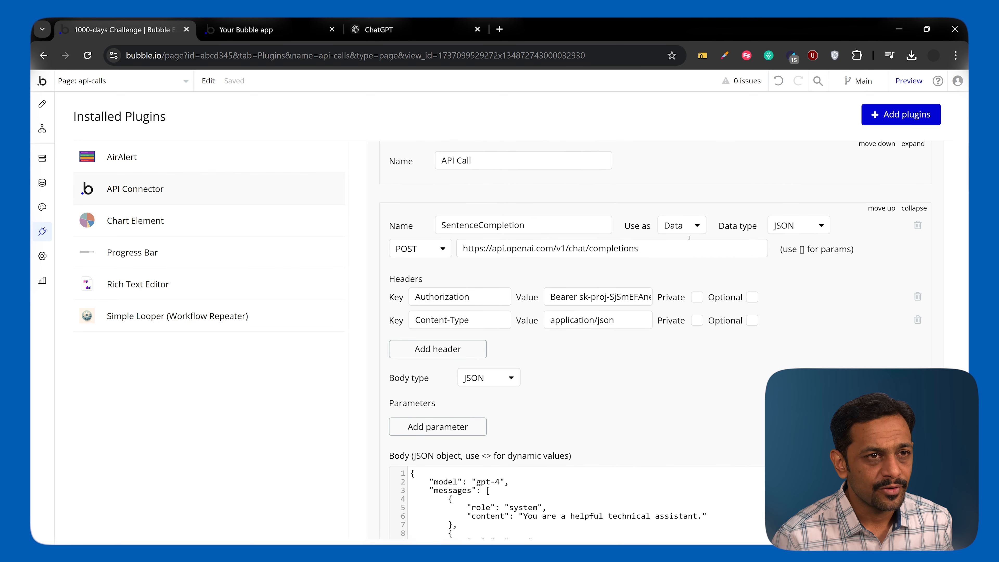
# Change the SentenceCompletion call's usage setting to Action.
pyautogui.click(680, 227)
pyautogui.click(679, 262)
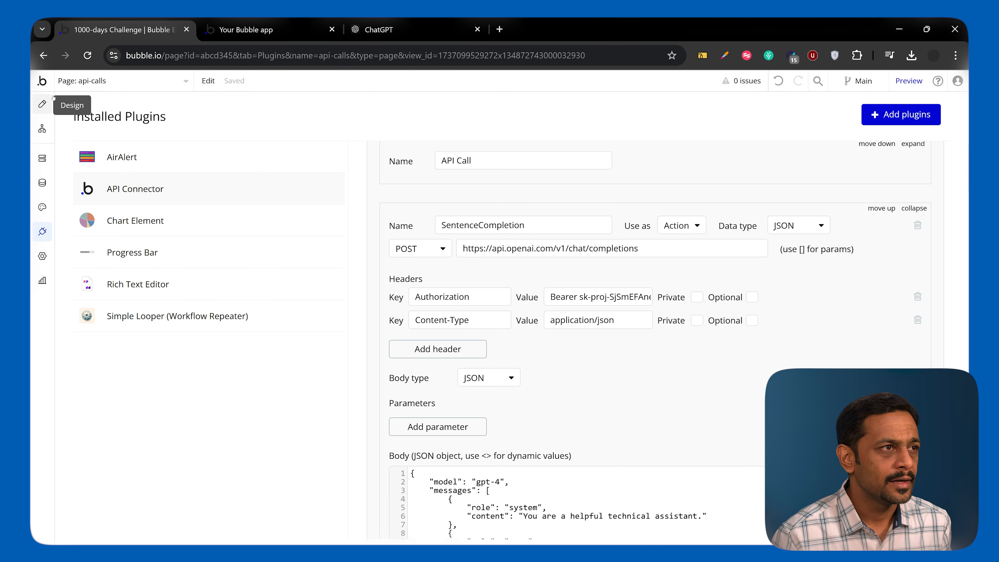
# Create a new blank page named open_ai.
pyautogui.click(82, 81)
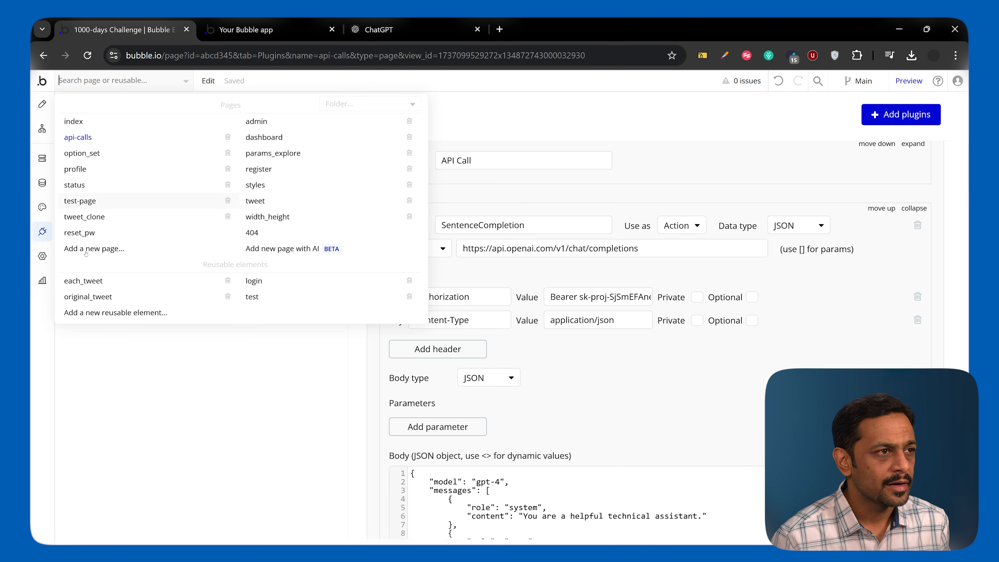
pyautogui.click(240, 252)
pyautogui.write('open AI')
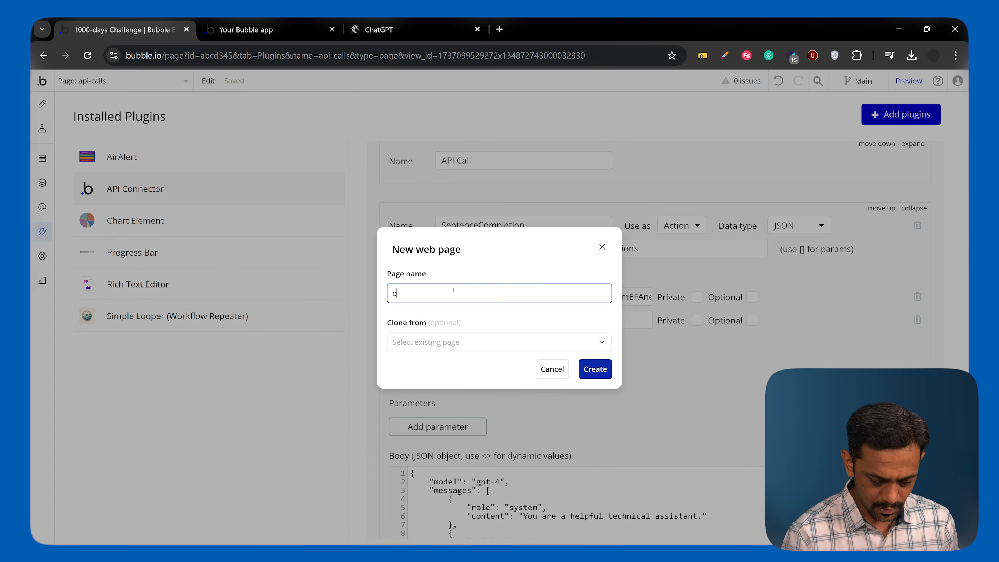
pyautogui.press('Tab')
pyautogui.press('Tab')
pyautogui.click(594, 370)
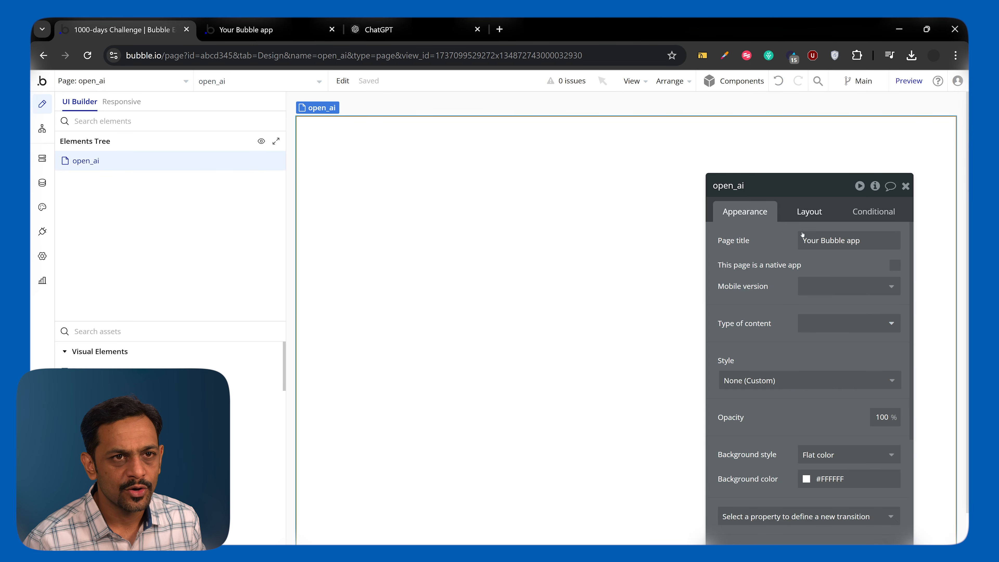
# Set the open_ai page's container layout to Column.
pyautogui.click(809, 211)
pyautogui.click(808, 240)
pyautogui.click(822, 280)
# Add a group to the open_ai page and rename it Group Main.
pyautogui.click(213, 336)
pyautogui.write('grou')
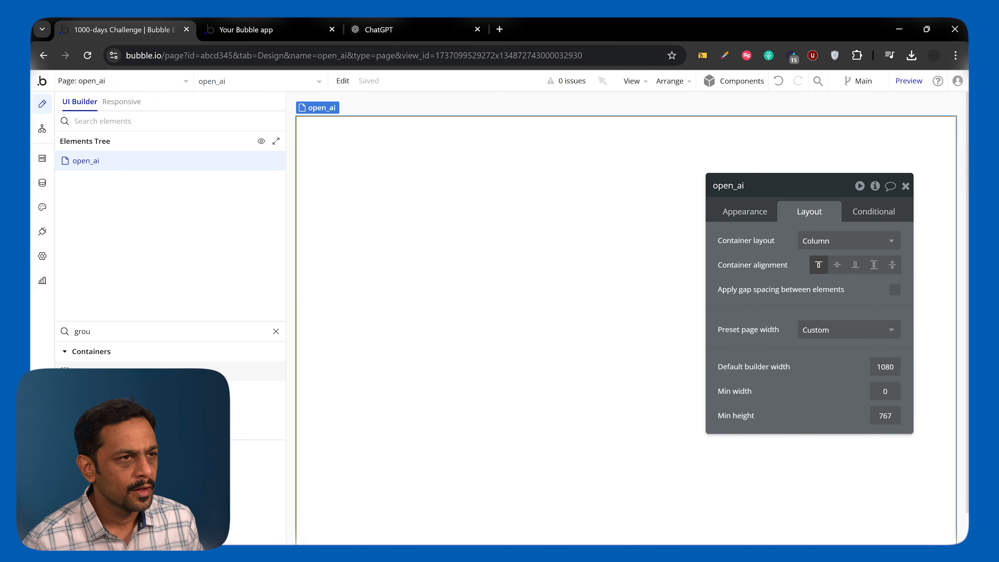
pyautogui.click(137, 366)
pyautogui.click(543, 257)
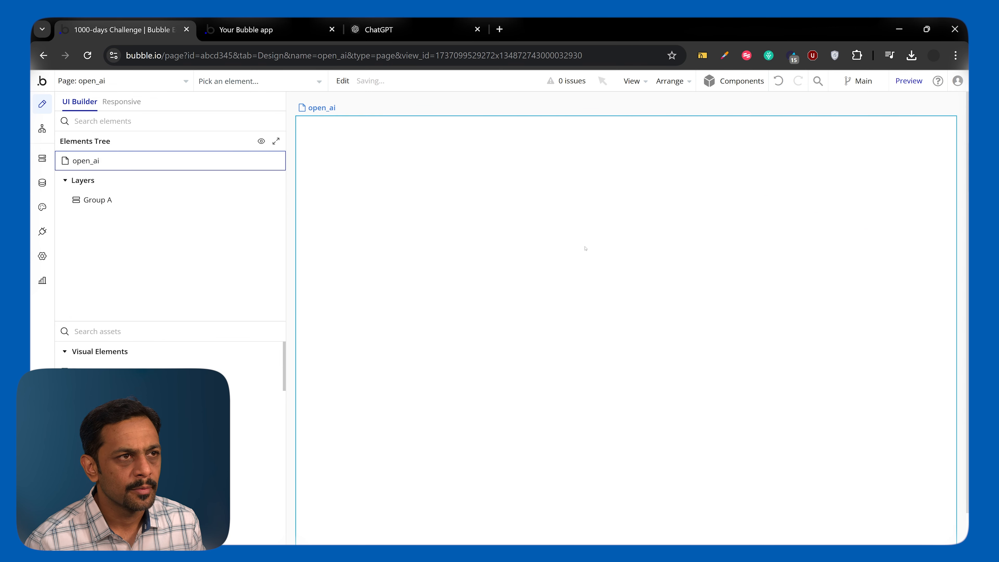
pyautogui.click(755, 181)
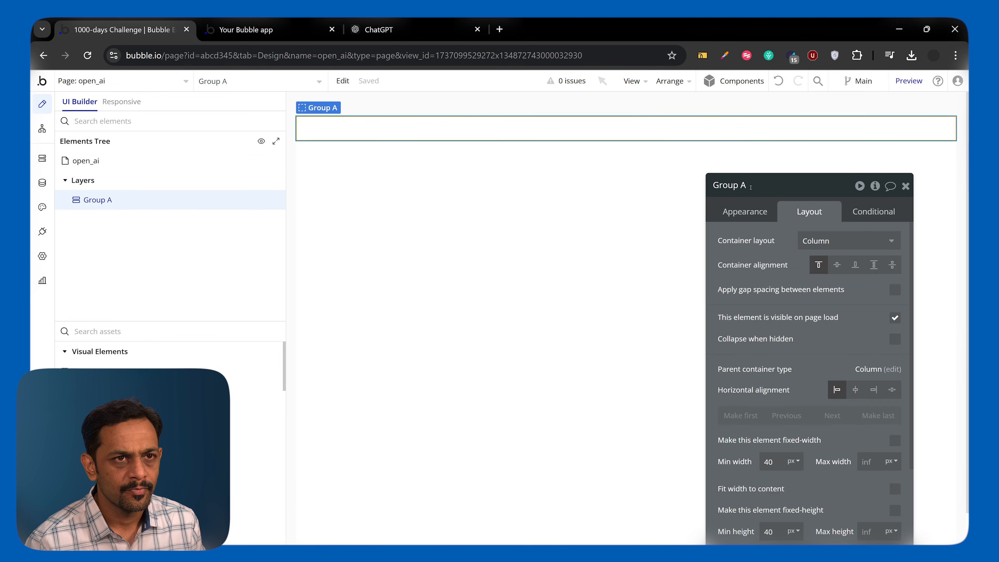
pyautogui.press('BackSpace')
pyautogui.write('Main')
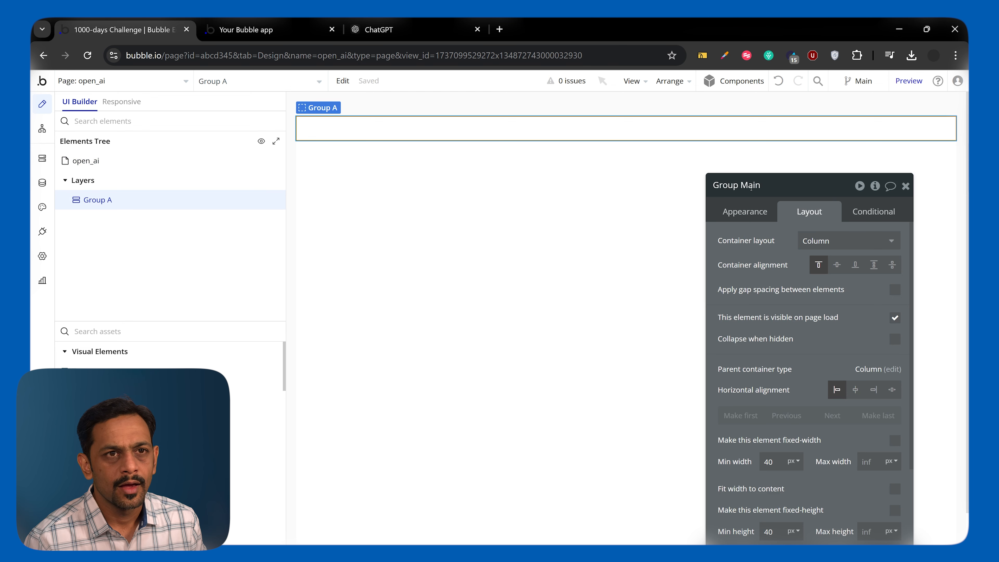
pyautogui.press('Return')
# Set Group Main's padding to 20 px on the top, bottom, left and right.
pyautogui.scroll(-5, 704, 301)
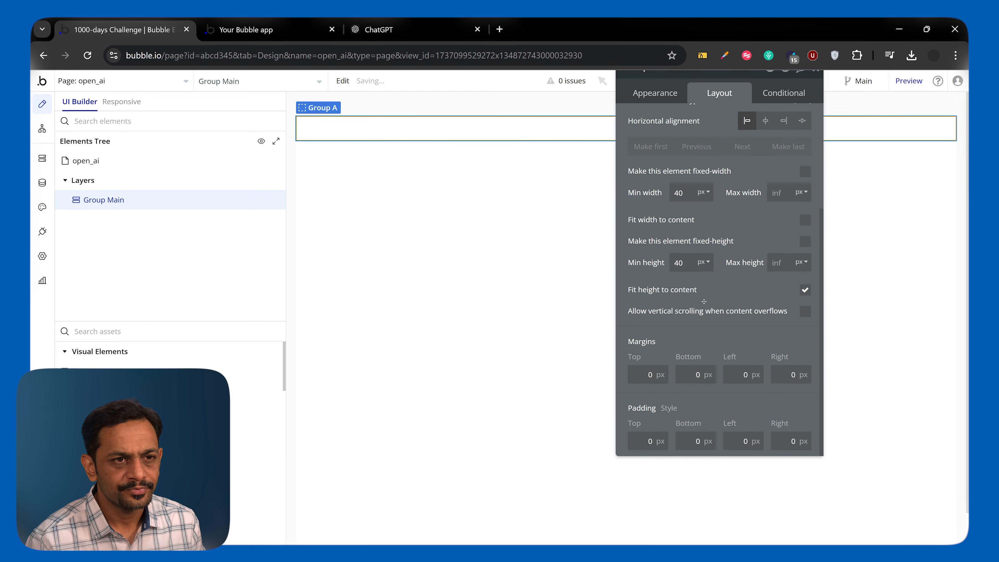
pyautogui.click(696, 441)
pyautogui.write('2')
pyautogui.click(743, 441)
pyautogui.write('2')
pyautogui.click(791, 442)
pyautogui.write('2')
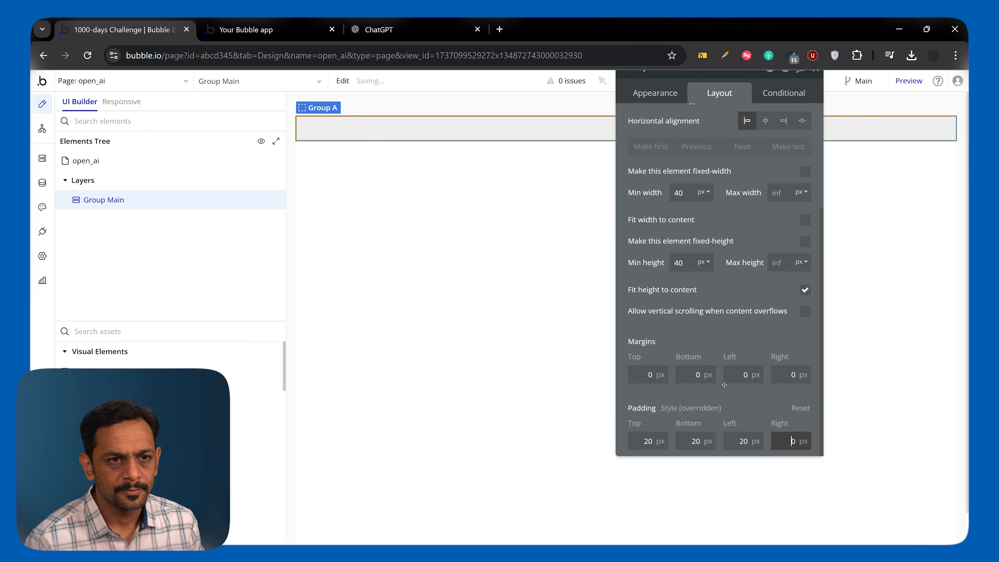
pyautogui.click(688, 350)
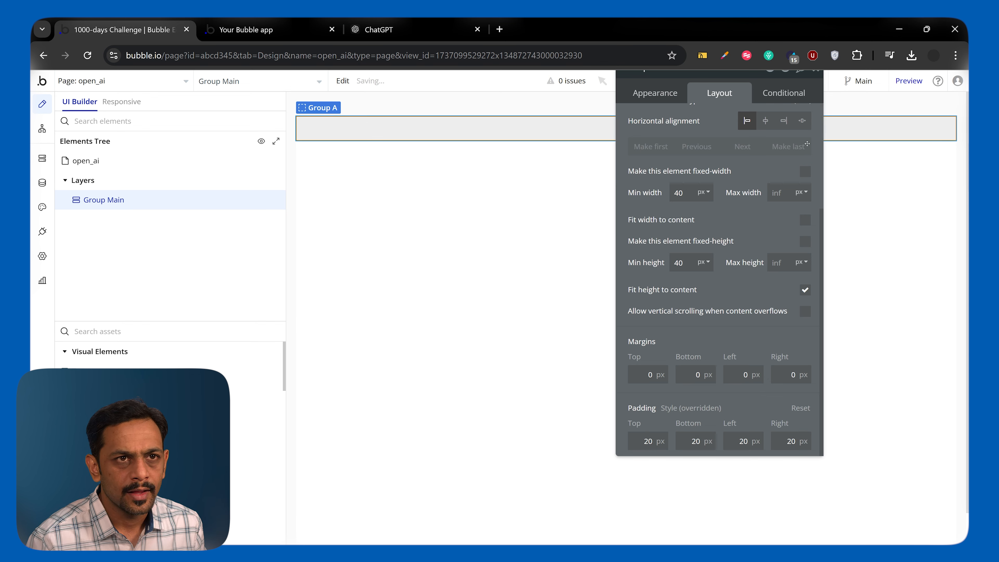
pyautogui.click(816, 145)
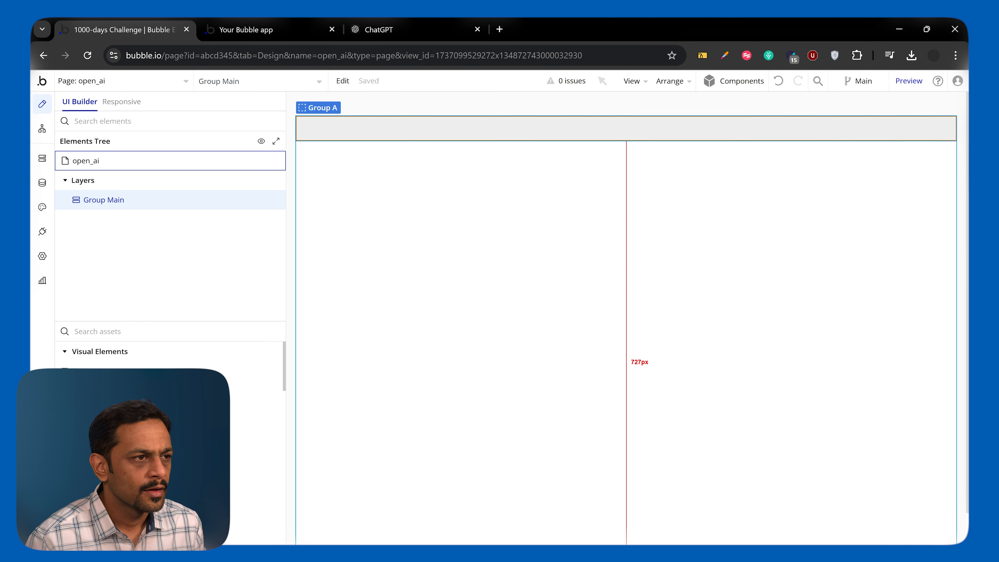
# Add a text element inside Group Main that reads "Open AI API Call Demo".
pyautogui.moveTo(118, 371); pyautogui.dragTo(320, 130)
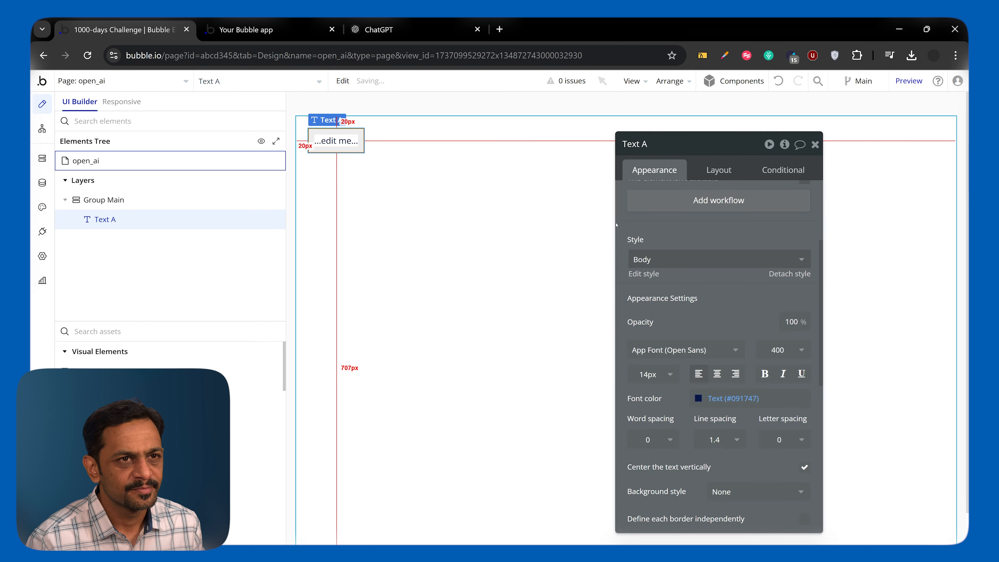
pyautogui.click(669, 209)
pyautogui.write('Open AI A')
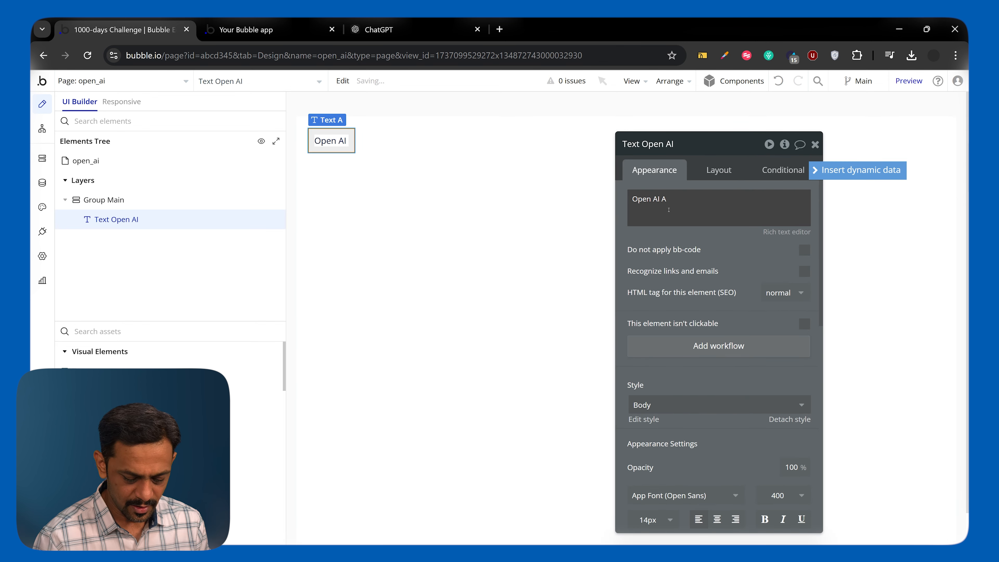
pyautogui.write('PI Call Dem')
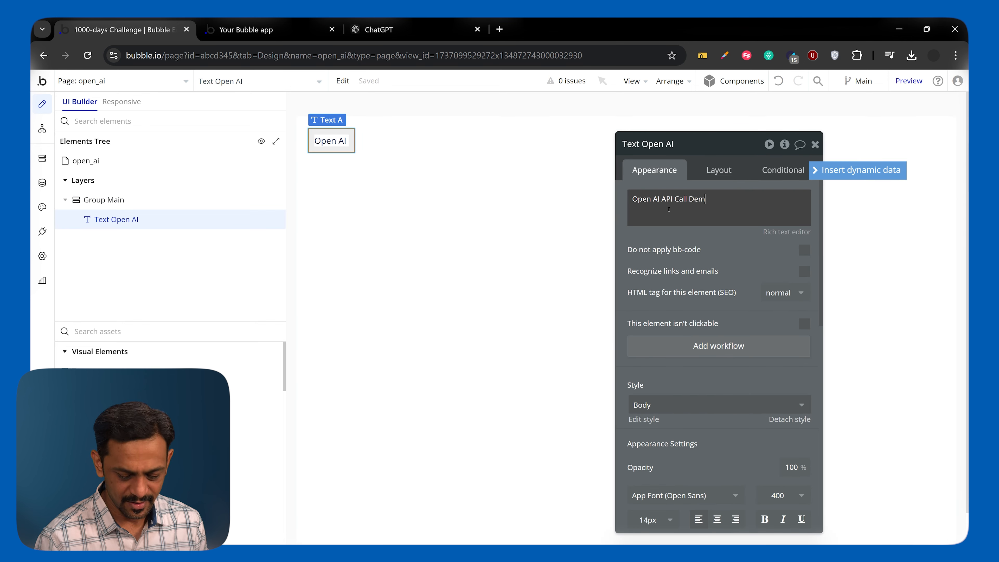
pyautogui.write('o')
# Place an input element in Group Main below the "Open AI API Call Demo" text.
pyautogui.click(157, 331)
pyautogui.write('in')
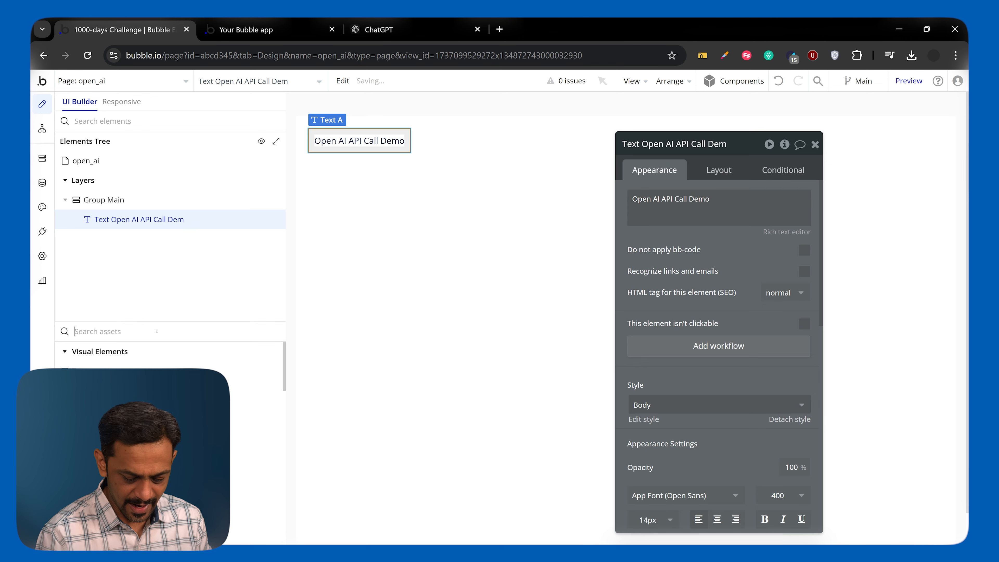
pyautogui.write('put')
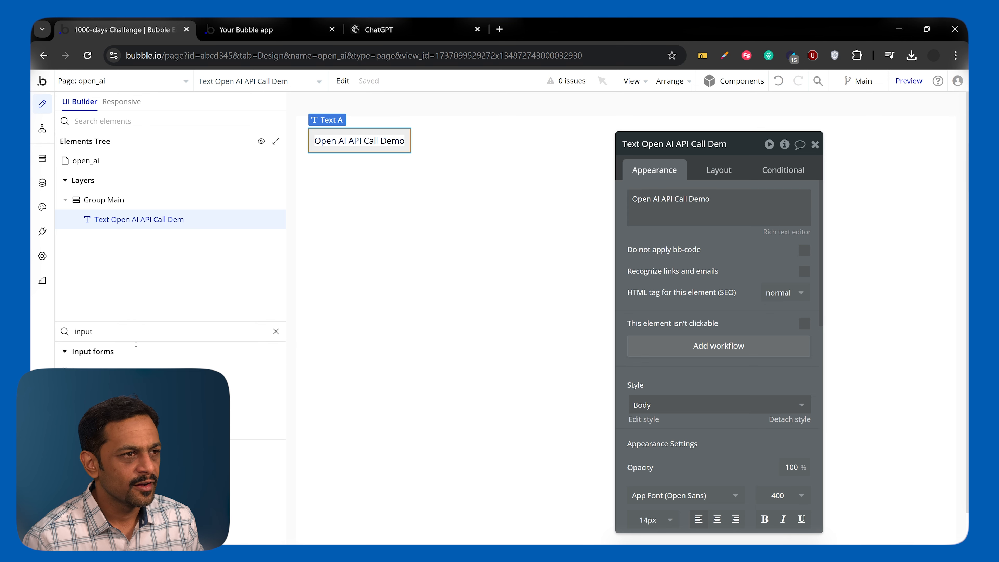
pyautogui.click(136, 371)
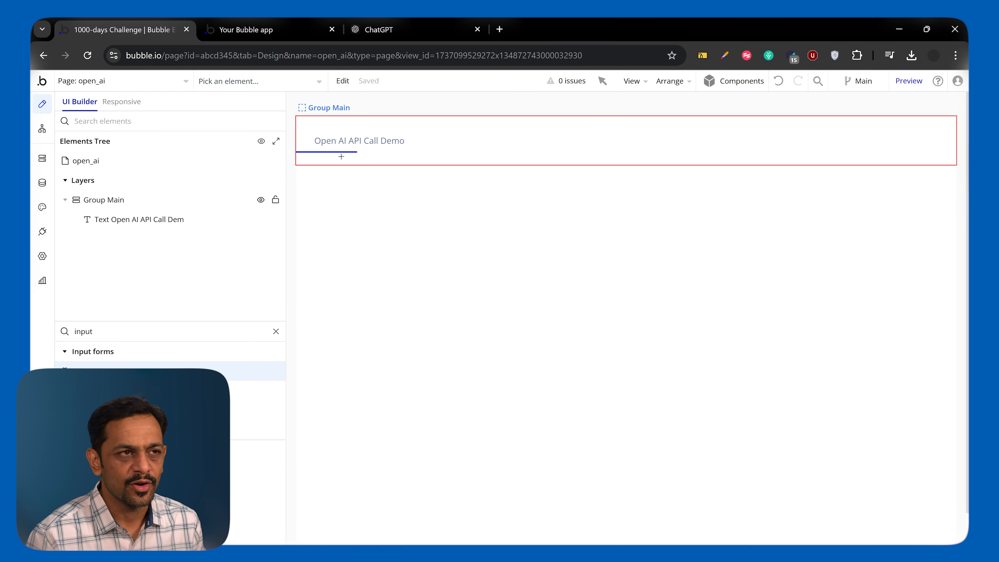
pyautogui.click(341, 156)
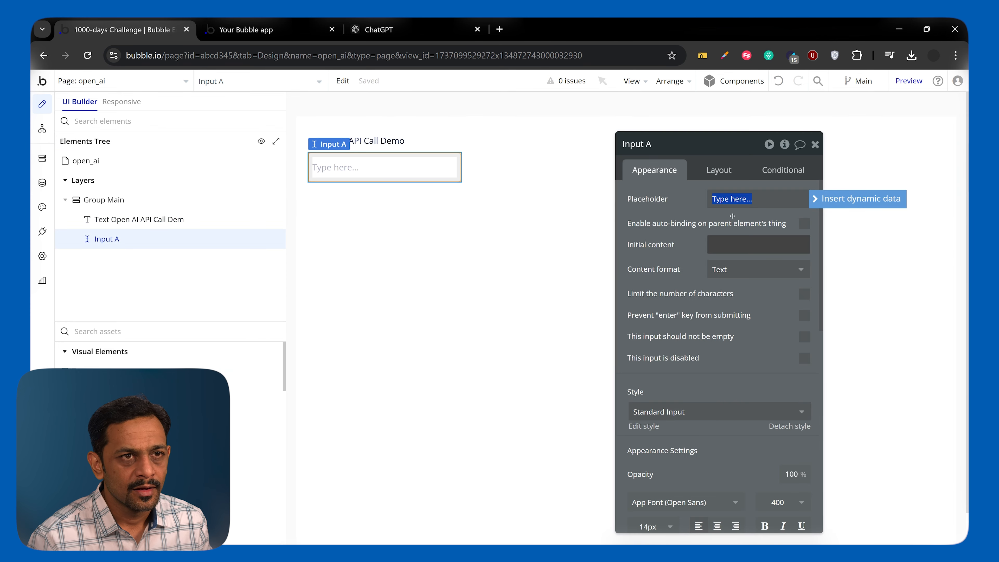
# Set the input's placeholder to "Type your question for AI (Technical)".
pyautogui.write('Type')
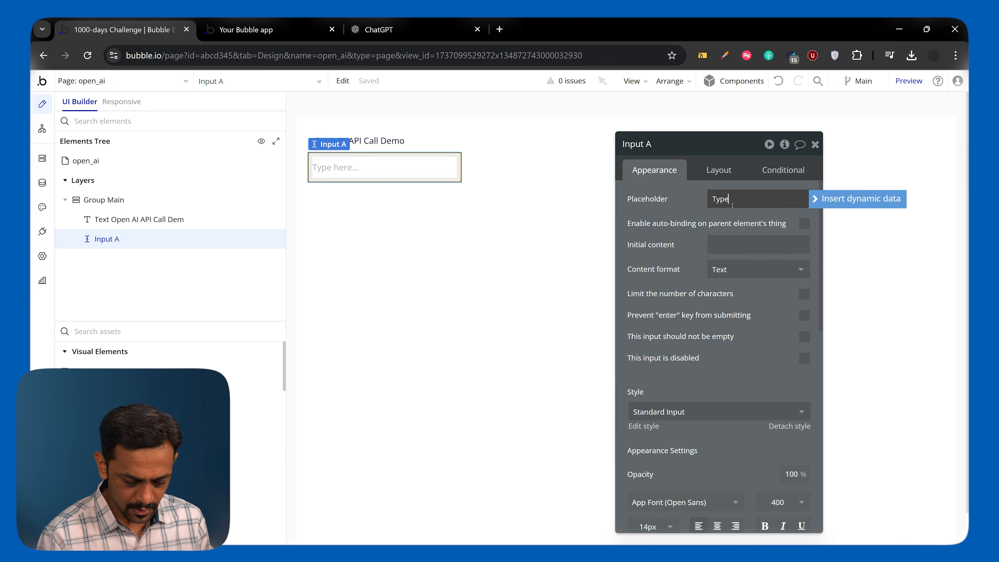
pyautogui.write(' your quest')
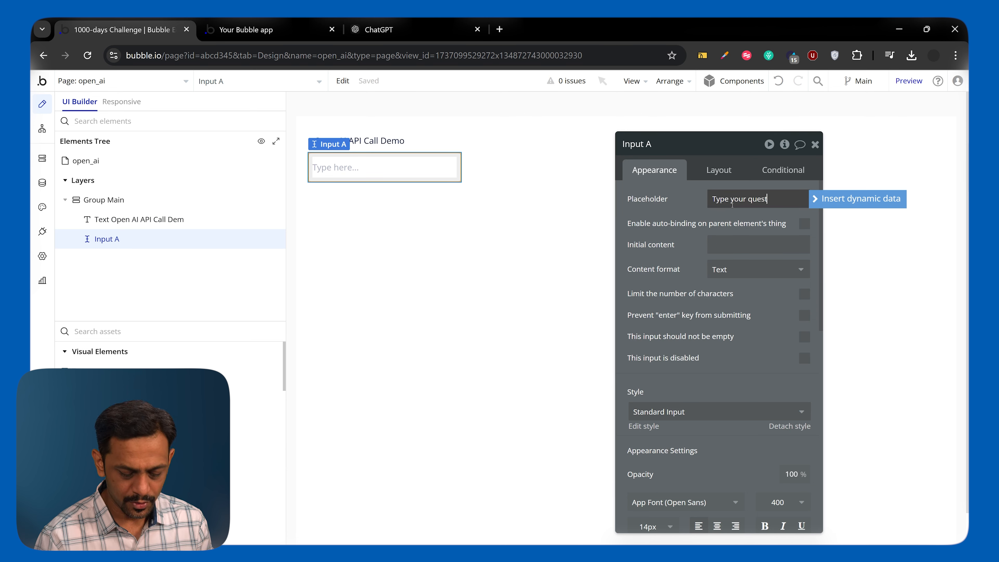
pyautogui.write('ion for AI (Technical)')
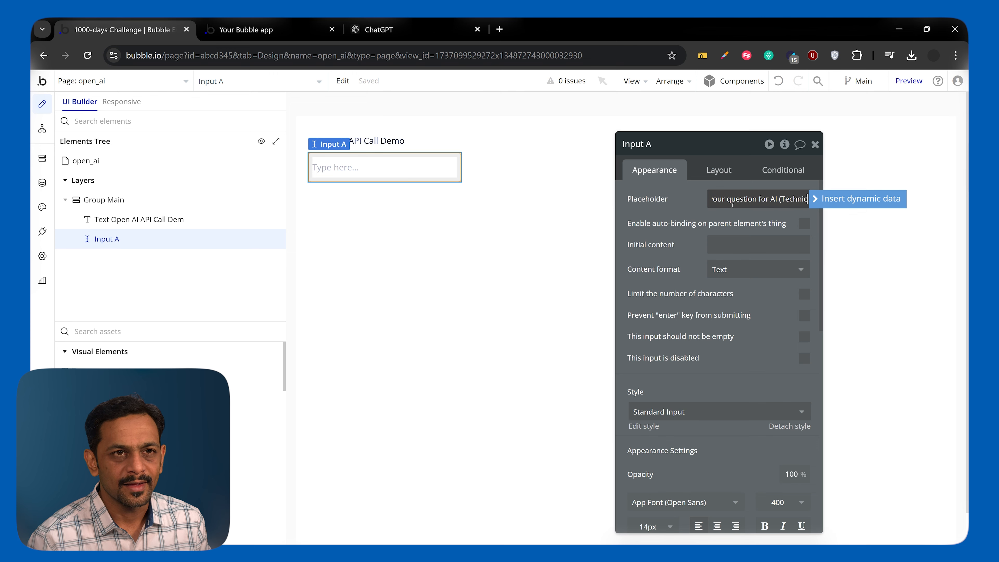
pyautogui.click(694, 209)
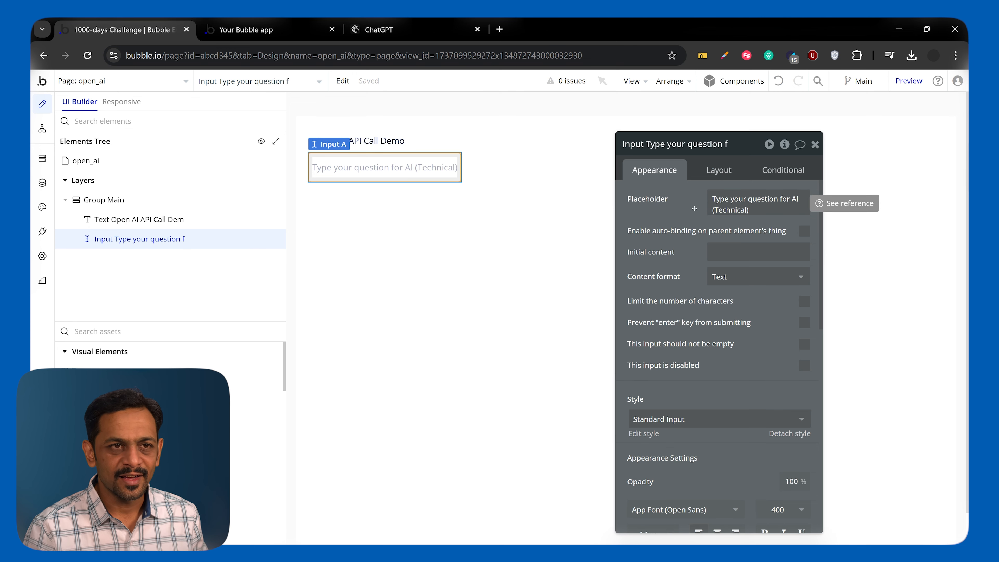
pyautogui.click(815, 144)
# Turn off the question input's fixed width and set its height to 45 px.
pyautogui.doubleClick(429, 168)
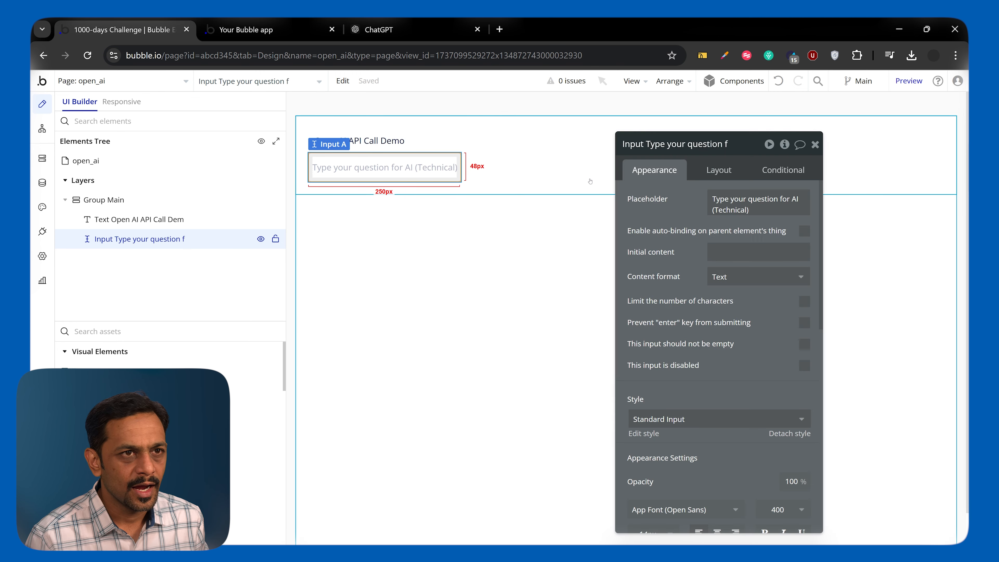
pyautogui.click(708, 172)
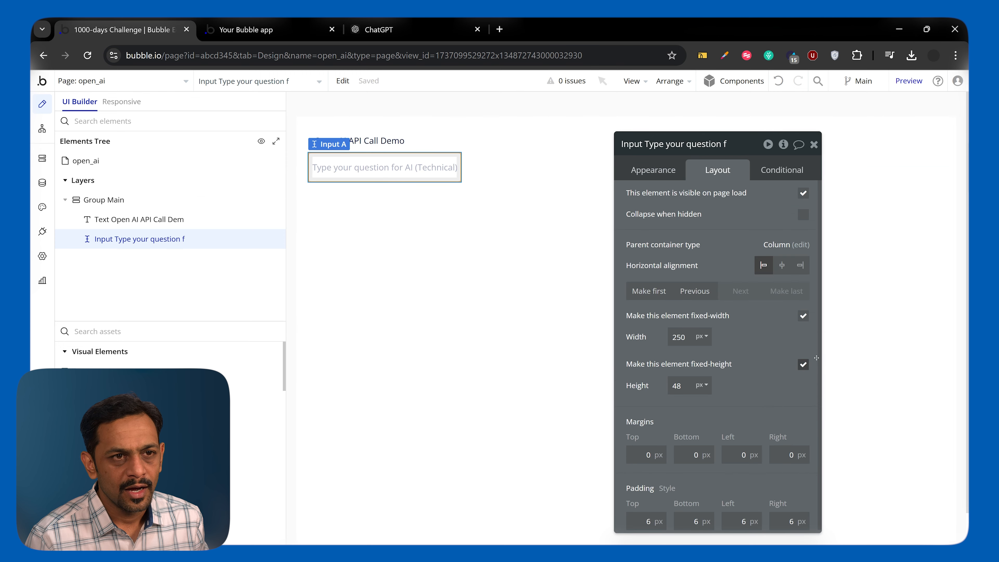
pyautogui.click(803, 316)
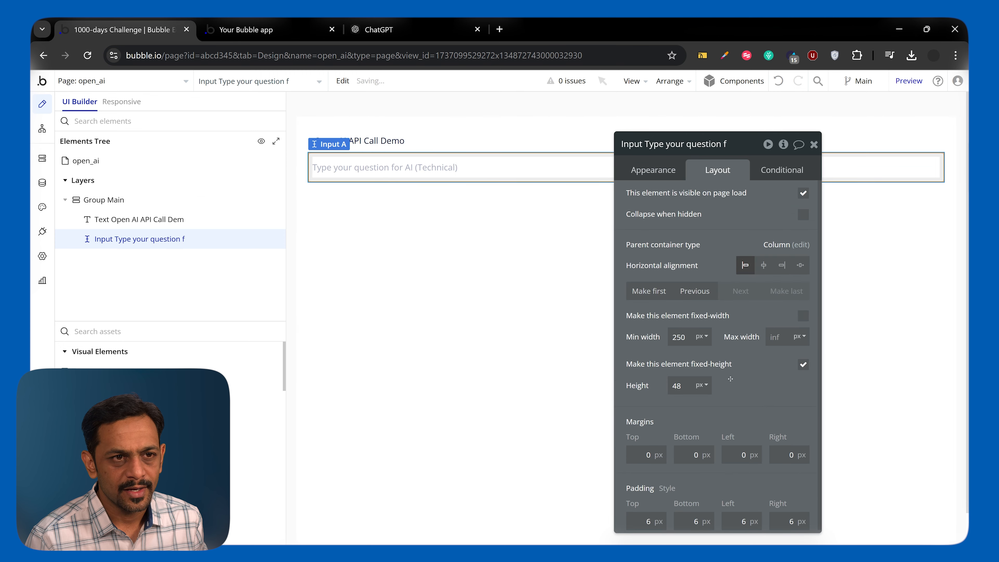
pyautogui.press('BackSpace')
pyautogui.write('5')
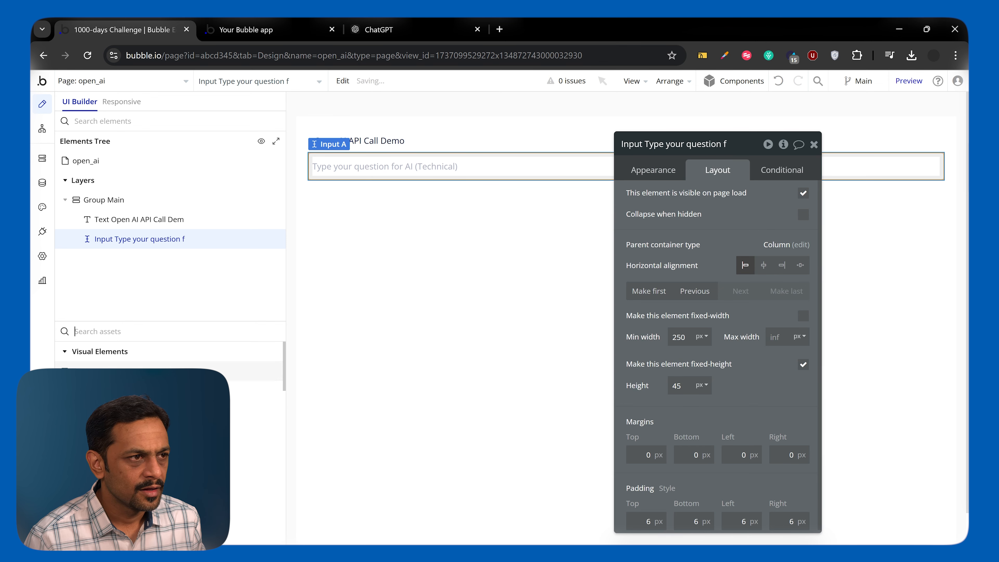
# Add a button below the question input in Group Main and label it "Get AI's Response".
pyautogui.click(130, 390)
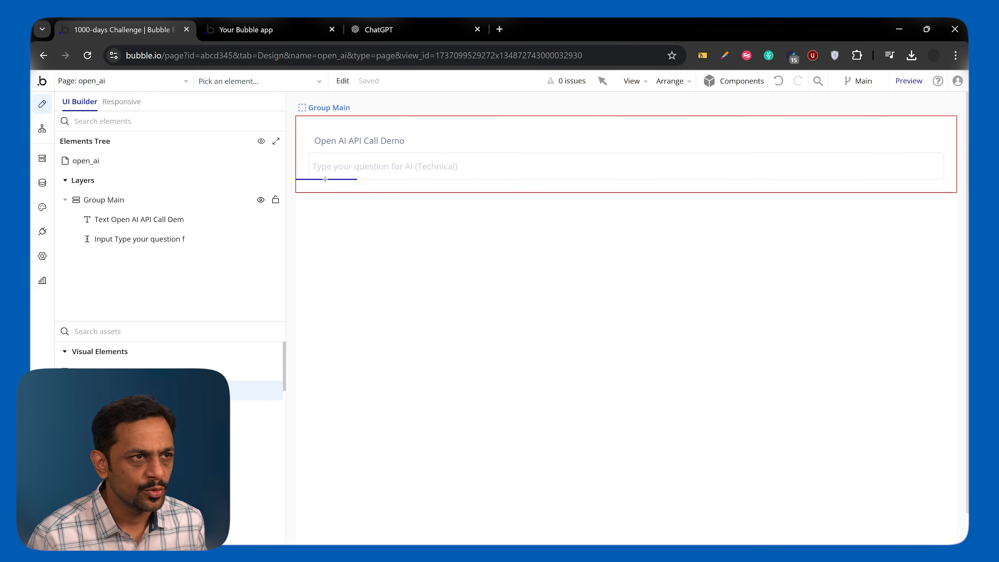
pyautogui.click(326, 181)
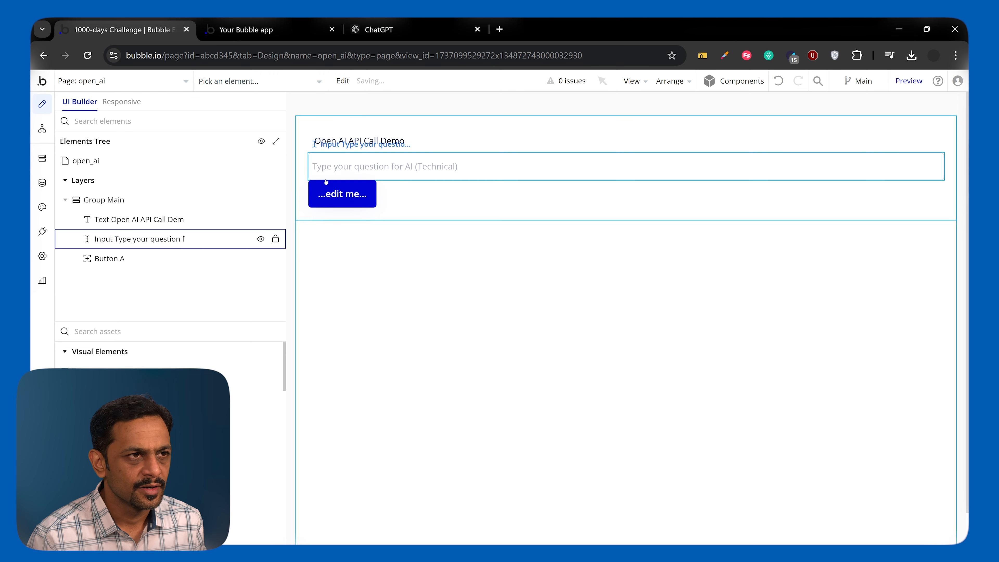
pyautogui.doubleClick(375, 194)
pyautogui.tripleClick(731, 223)
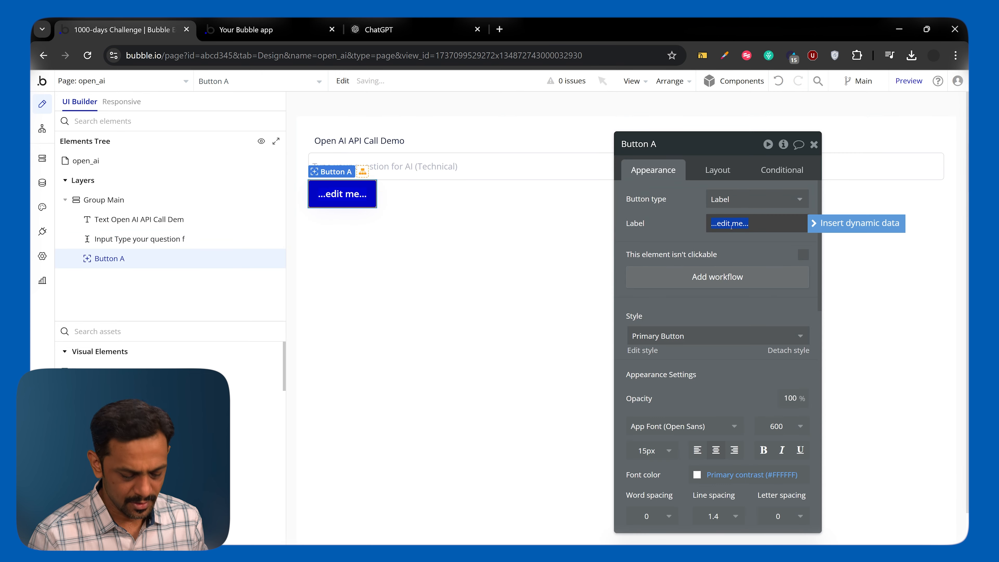
pyautogui.write('Get A')
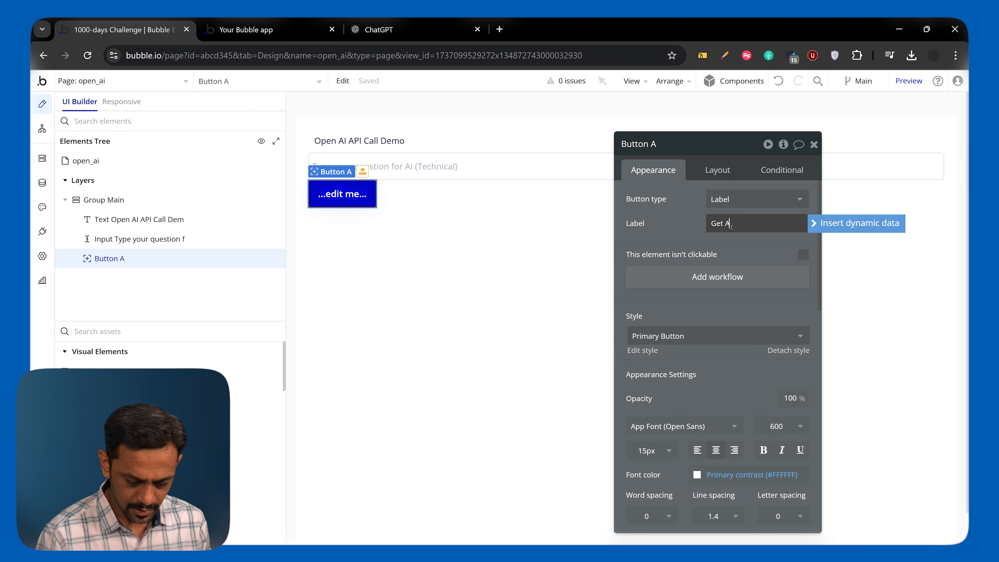
pyautogui.write("I's Response")
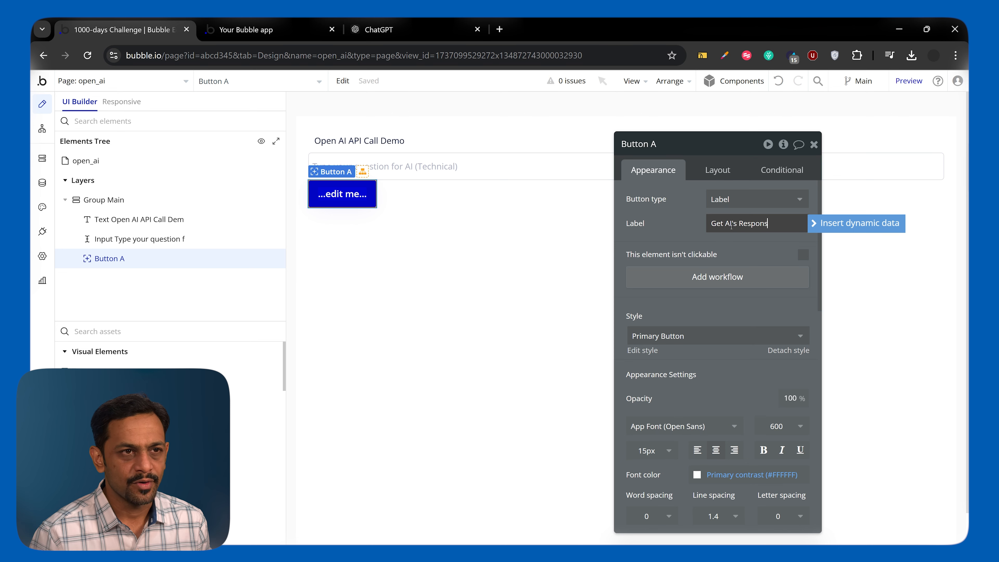
pyautogui.click(680, 223)
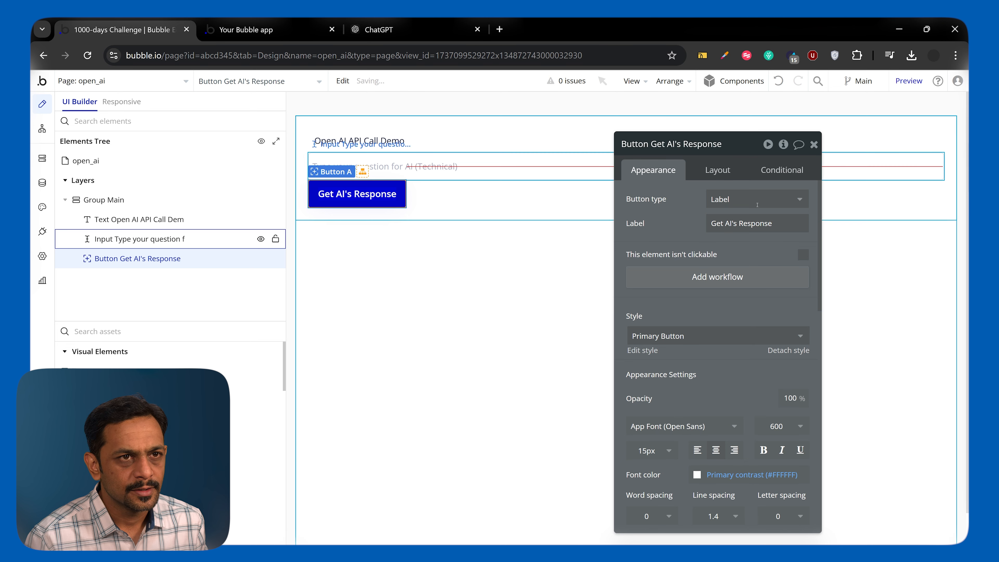
# Enable gap spacing between Group Main's elements with a row gap of 15 px.
pyautogui.hotkey('ctrl', 'j')
pyautogui.click(719, 171)
pyautogui.click(803, 248)
pyautogui.click(787, 269)
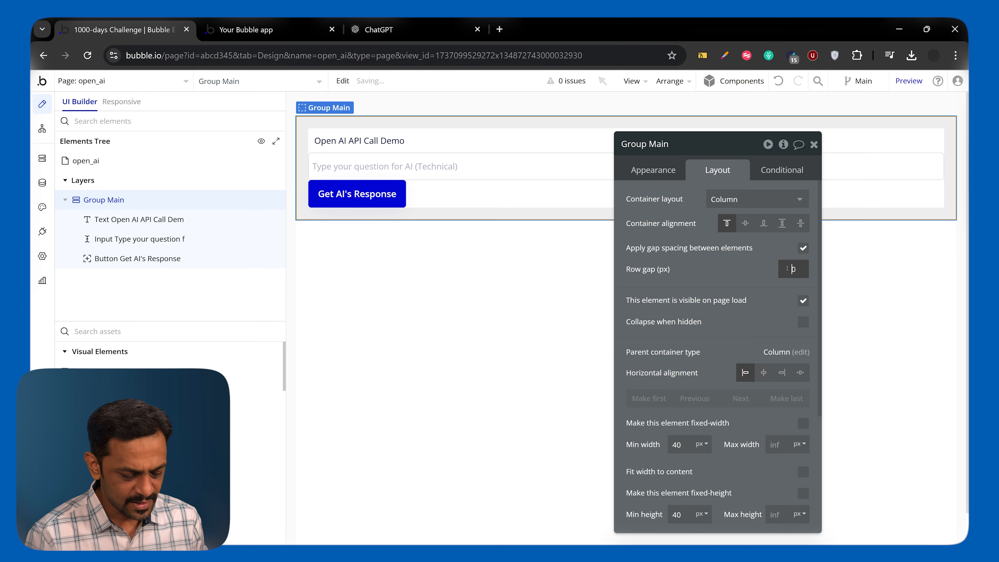
pyautogui.write('15')
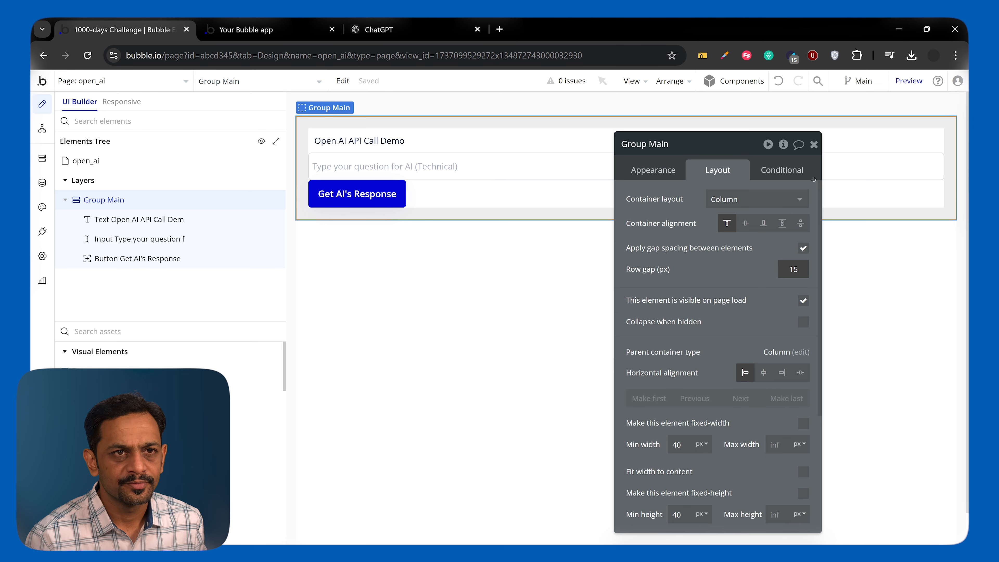
# Add a group below the Get AI's Response button inside Group Main and name it Group Response.
pyautogui.click(819, 143)
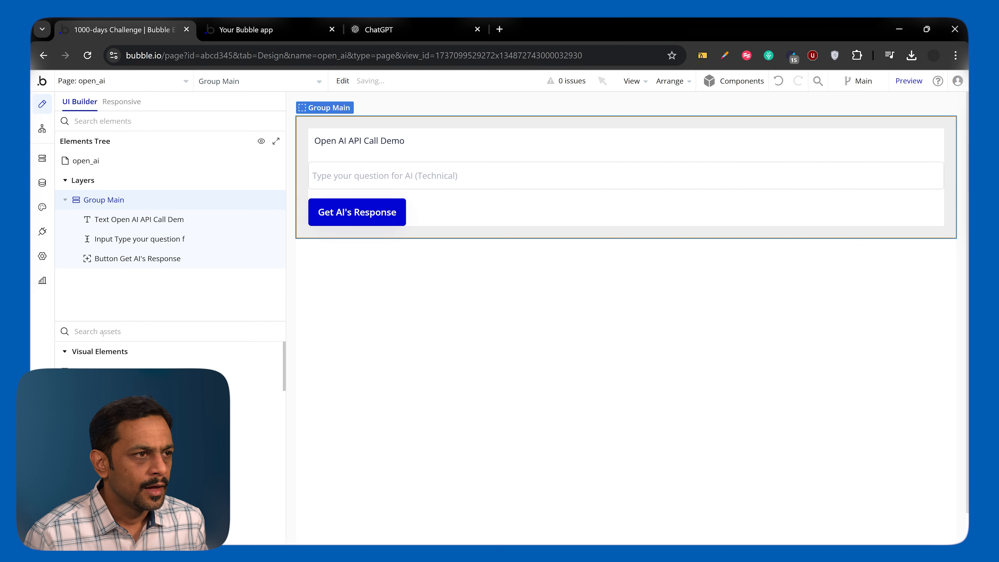
pyautogui.click(103, 332)
pyautogui.write('grou')
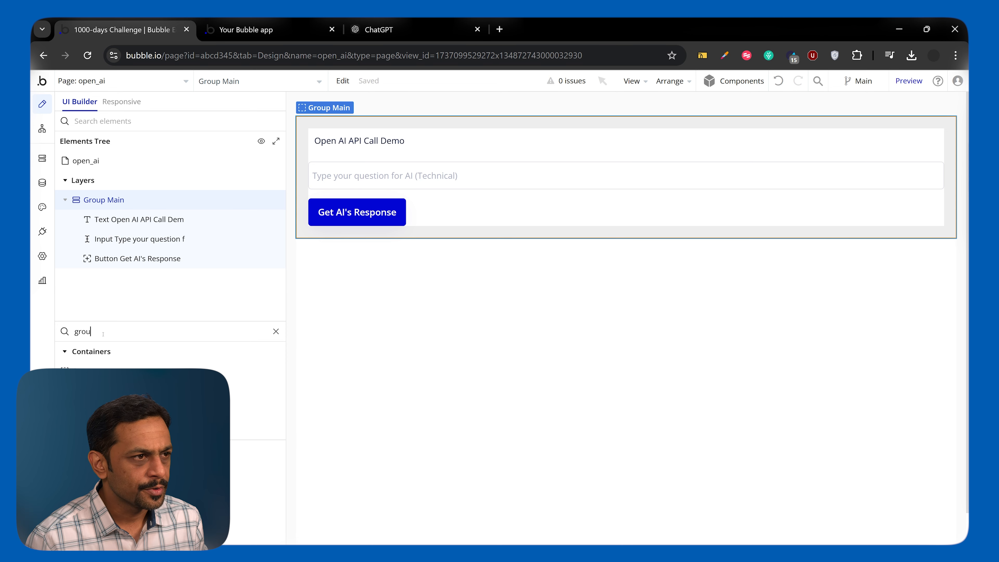
pyautogui.moveTo(99, 371); pyautogui.dragTo(334, 251)
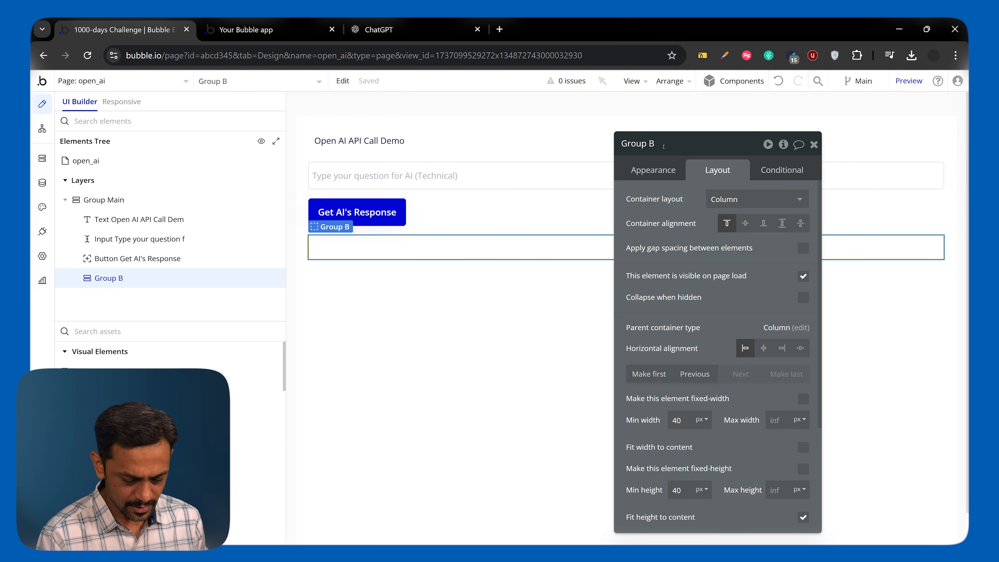
pyautogui.write('Response')
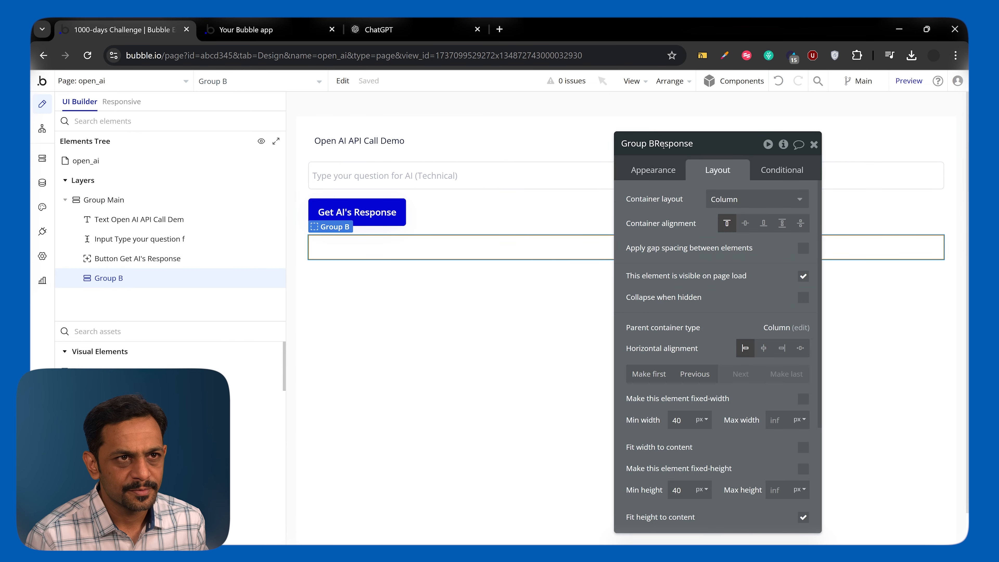
pyautogui.press('Return')
# Set Group Response's type of content to the SentenceCompletion plugin type.
pyautogui.click(653, 170)
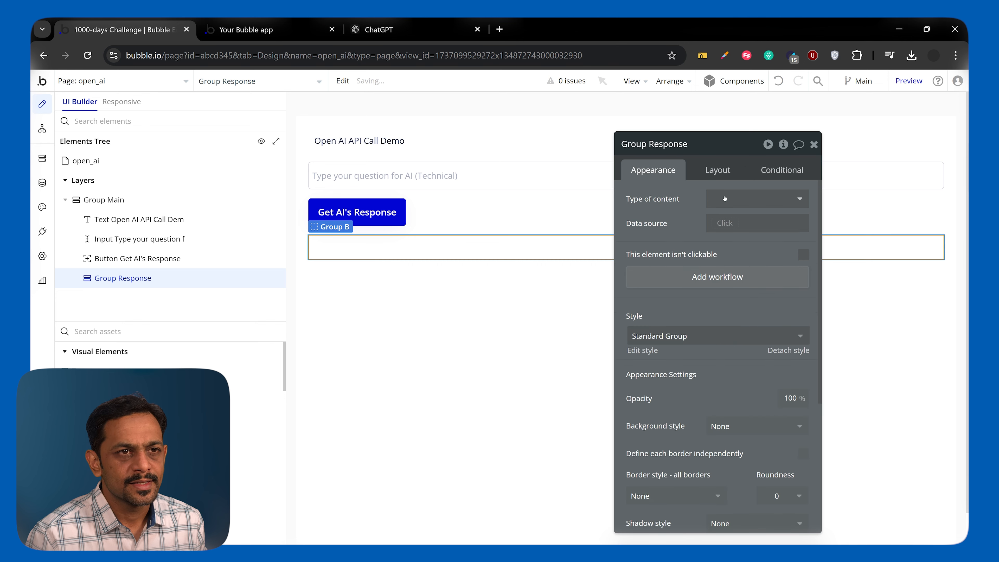
pyautogui.click(735, 205)
pyautogui.write('op')
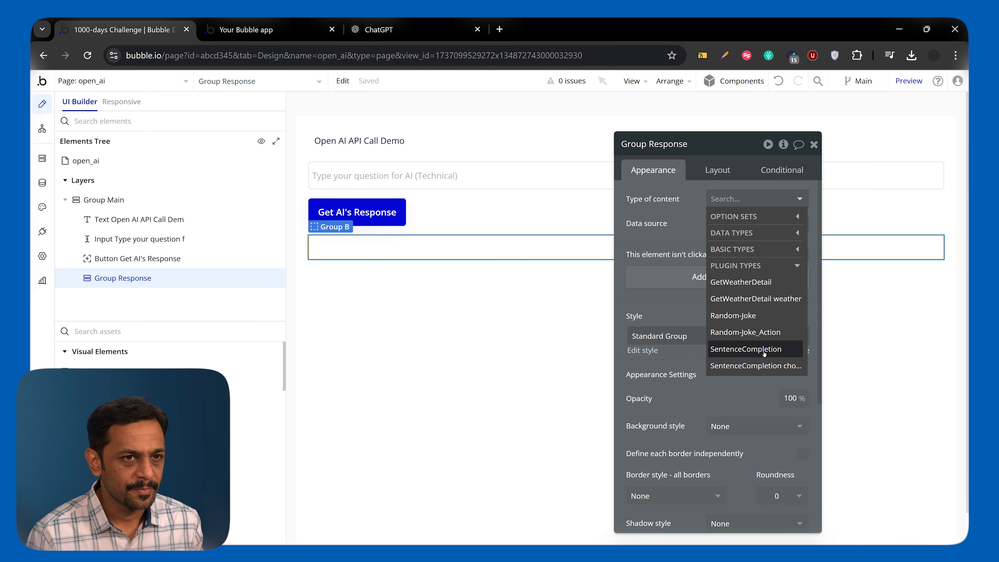
pyautogui.click(764, 352)
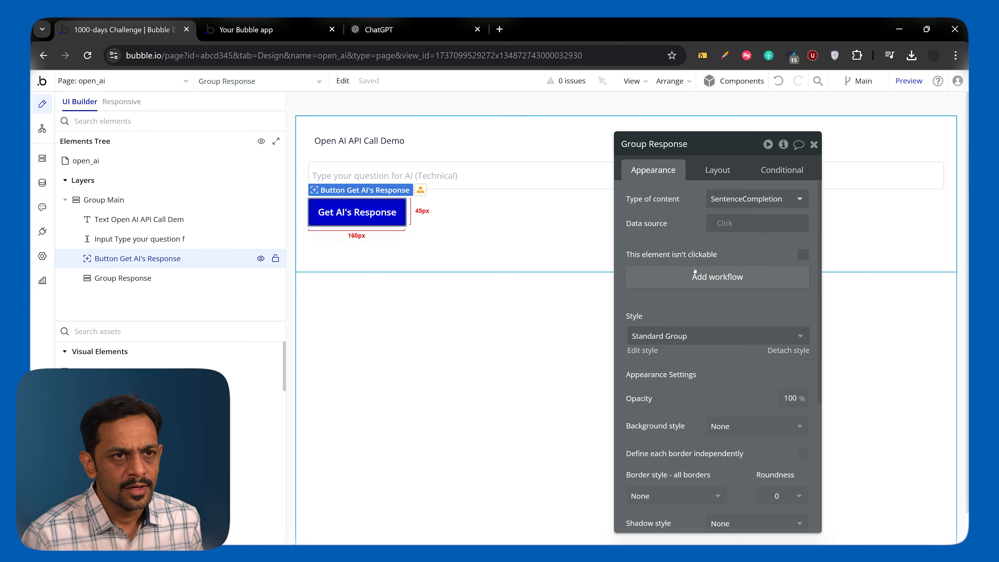
# Create a click workflow for the Get AI's Response button with the Open AI - SentenceCompletion action as its first step.
pyautogui.click(717, 277)
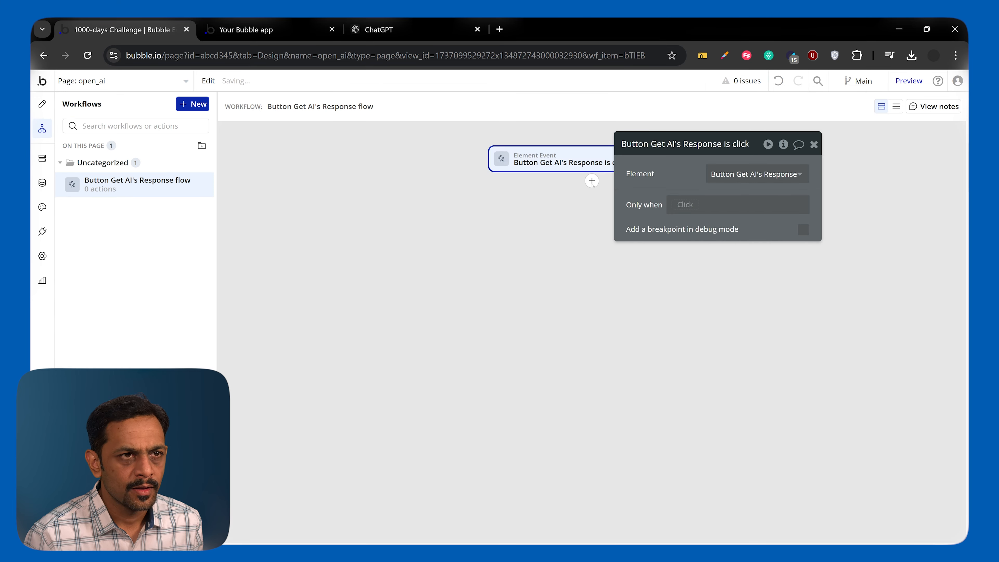
pyautogui.click(591, 181)
pyautogui.write('sente')
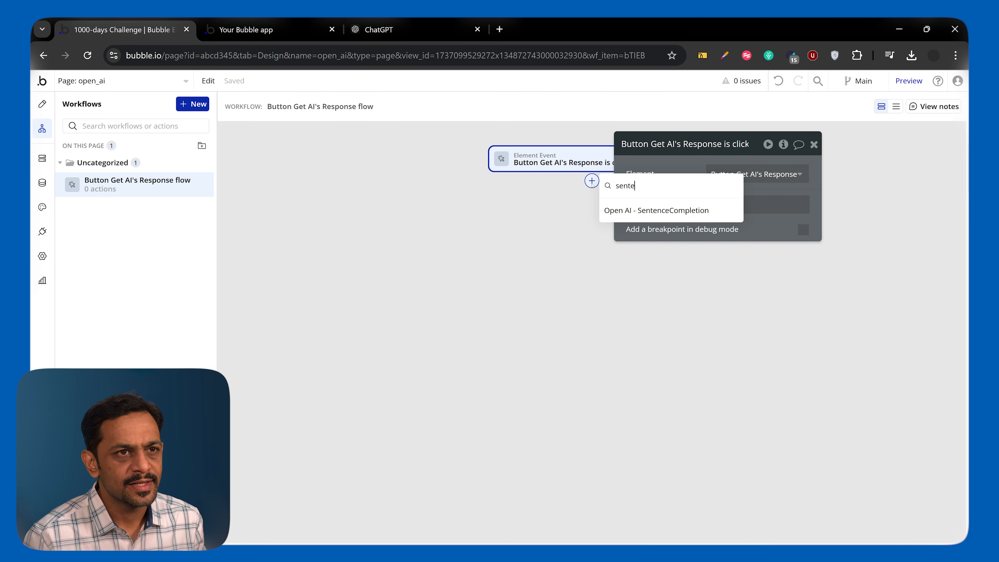
pyautogui.click(659, 210)
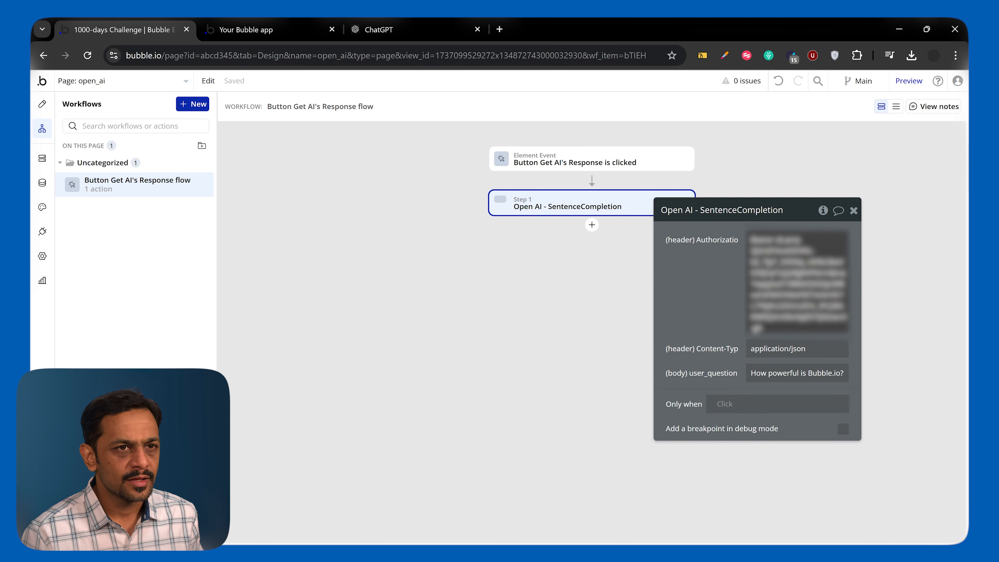
# Mark the Authorization and Content-Type headers of the SentenceCompletion call as private in the API Connector.
pyautogui.click(42, 231)
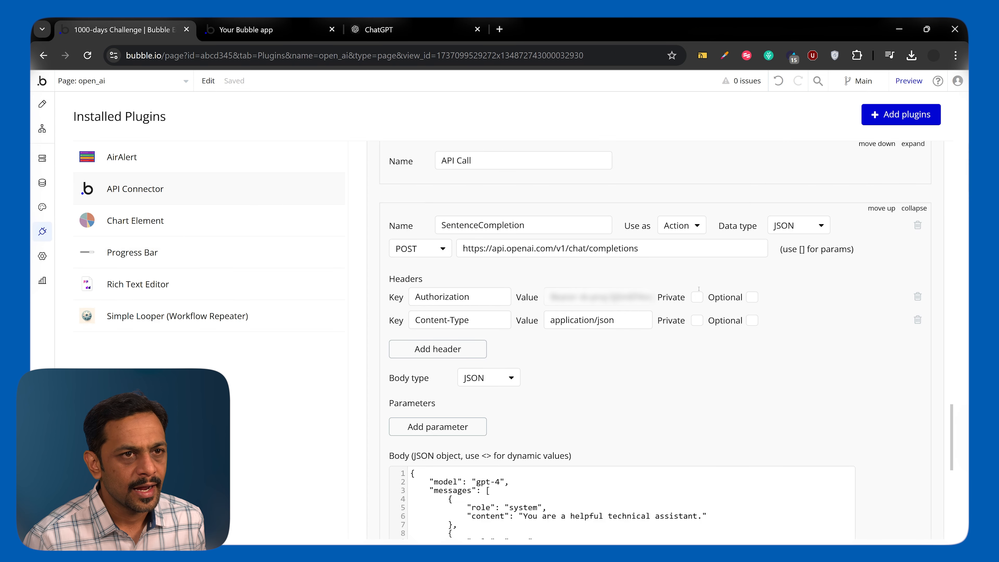
pyautogui.click(696, 298)
pyautogui.click(697, 321)
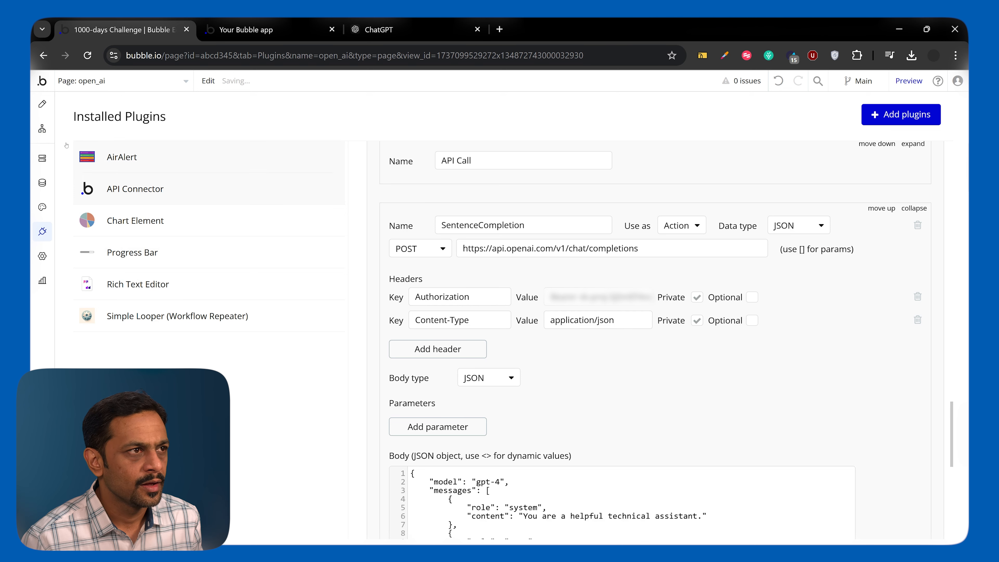
# In the workflow's SentenceCompletion action, replace the user_question text with the question input's value.
pyautogui.click(42, 128)
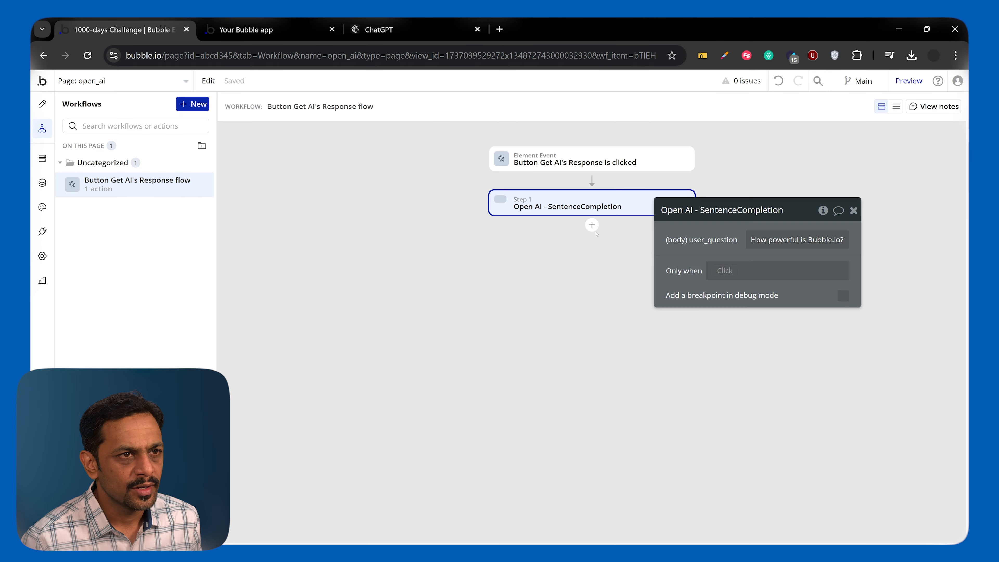
pyautogui.tripleClick(787, 241)
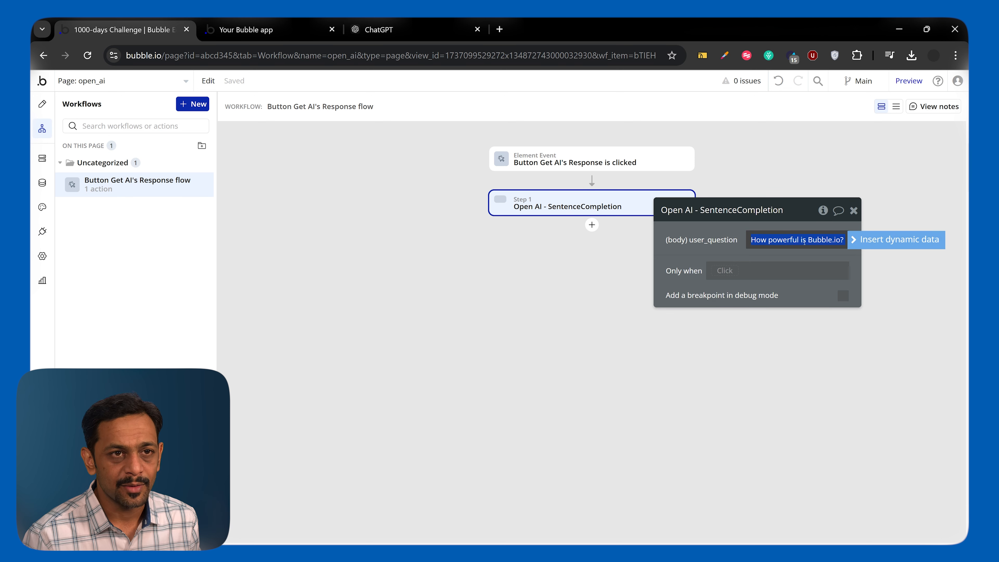
pyautogui.click(864, 241)
pyautogui.write('inpu')
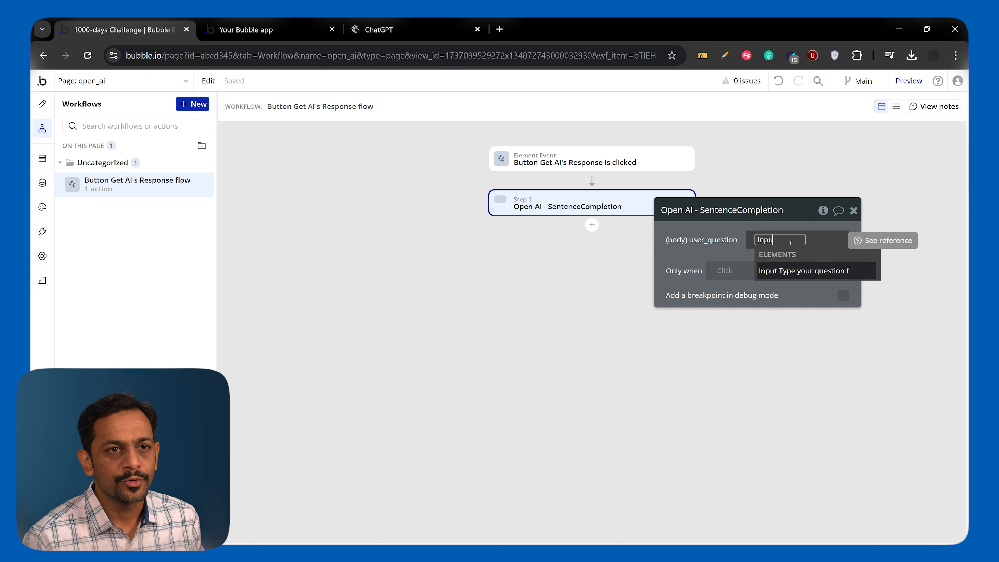
pyautogui.click(805, 271)
pyautogui.click(782, 282)
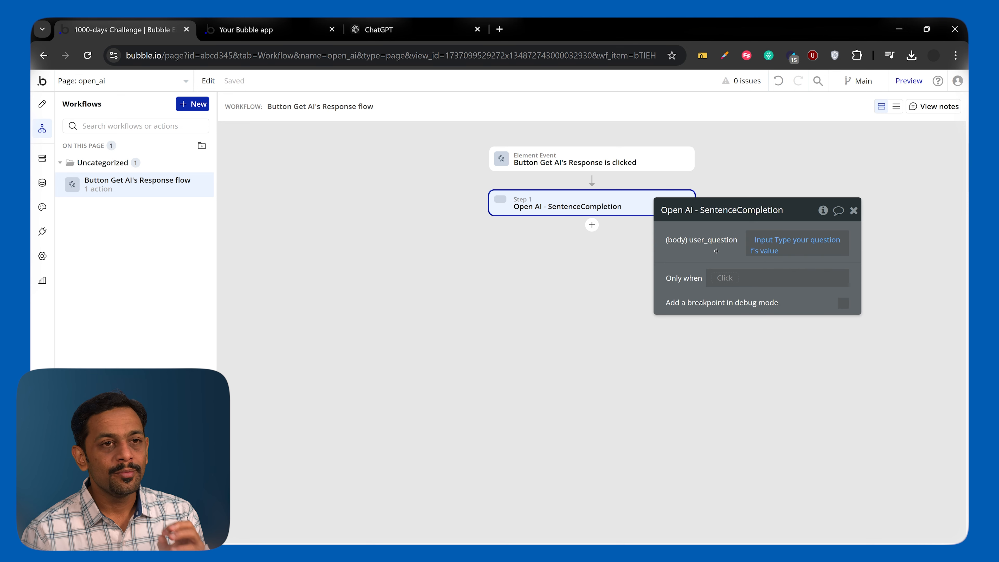
# Add a Display data in a group/popup action that shows the result of step 1 in Group Response.
pyautogui.click(591, 224)
pyautogui.moveTo(643, 374)
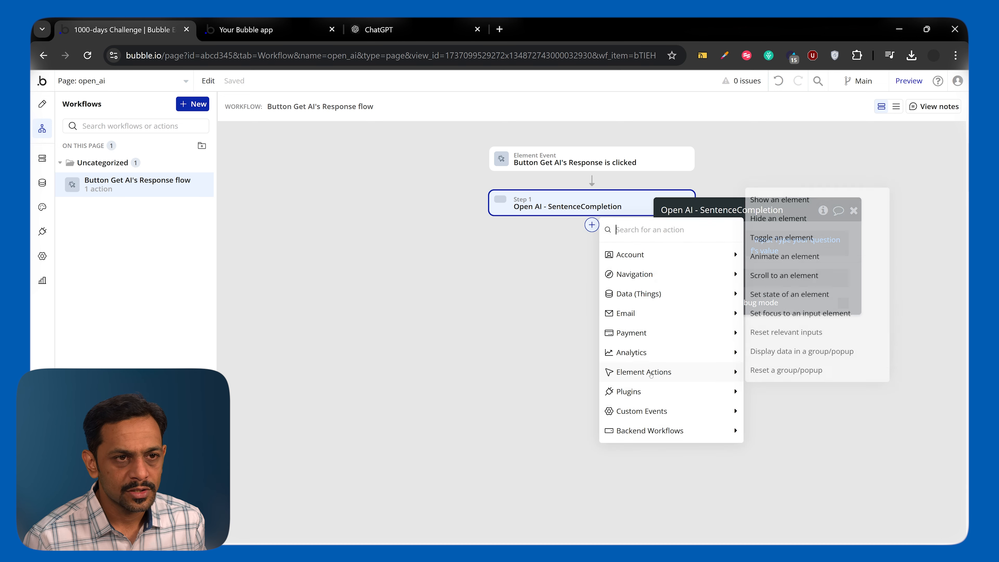
pyautogui.click(778, 353)
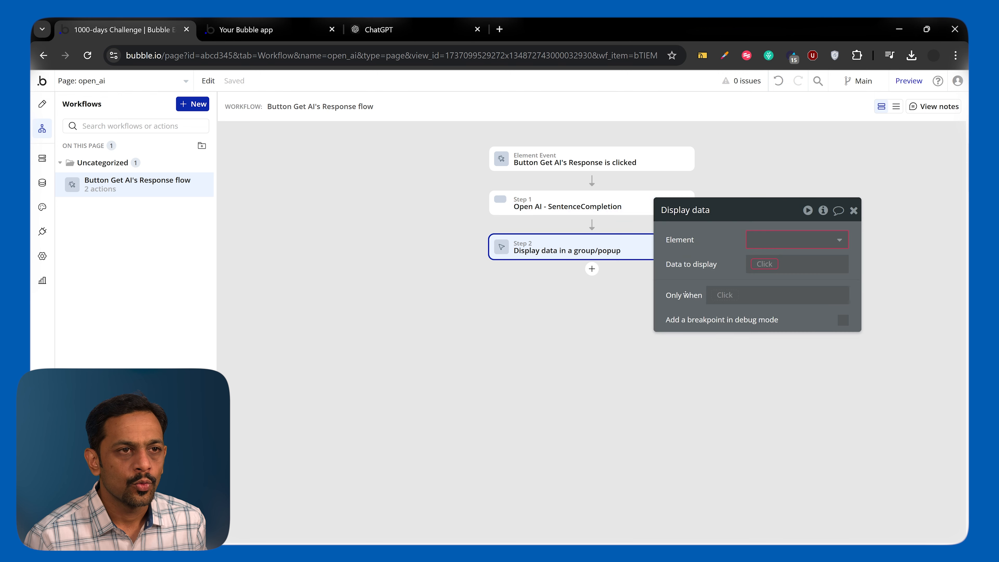
pyautogui.click(775, 246)
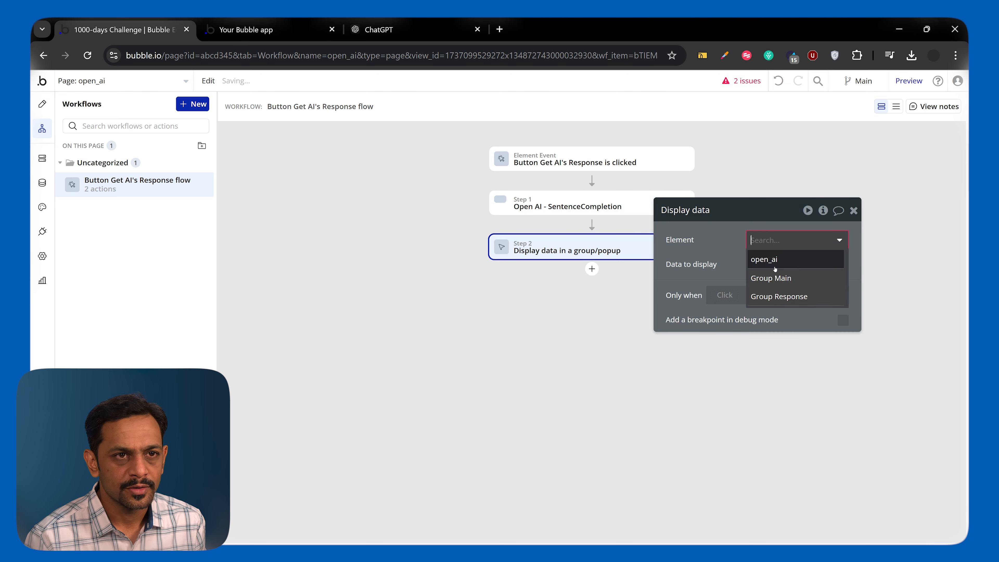
pyautogui.click(767, 294)
pyautogui.click(762, 268)
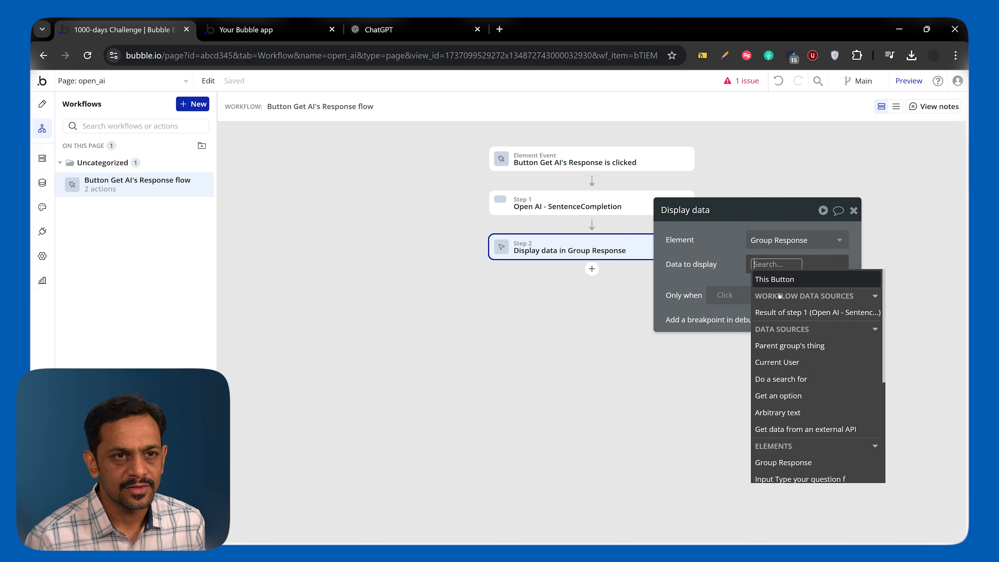
pyautogui.click(783, 314)
pyautogui.click(731, 270)
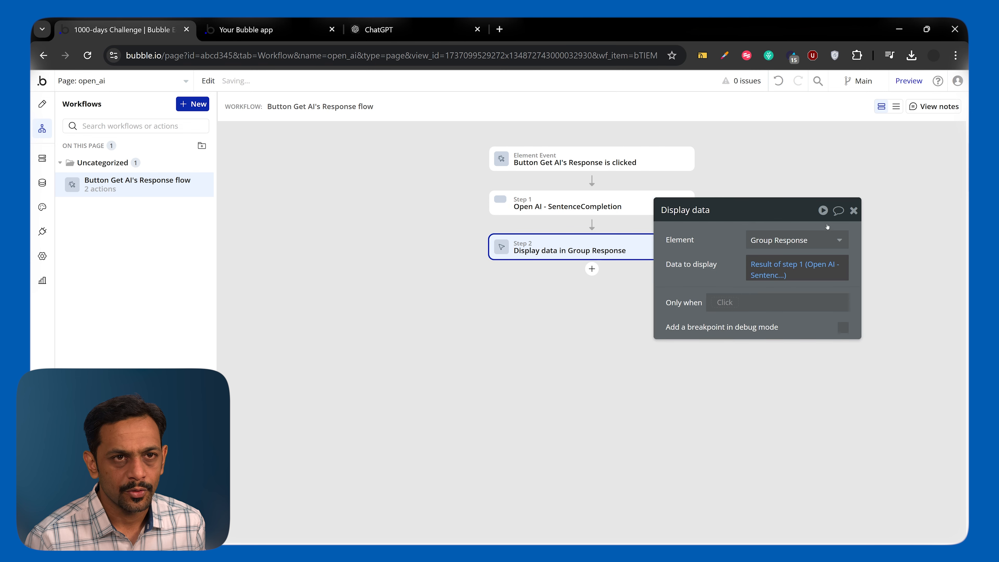
pyautogui.click(854, 210)
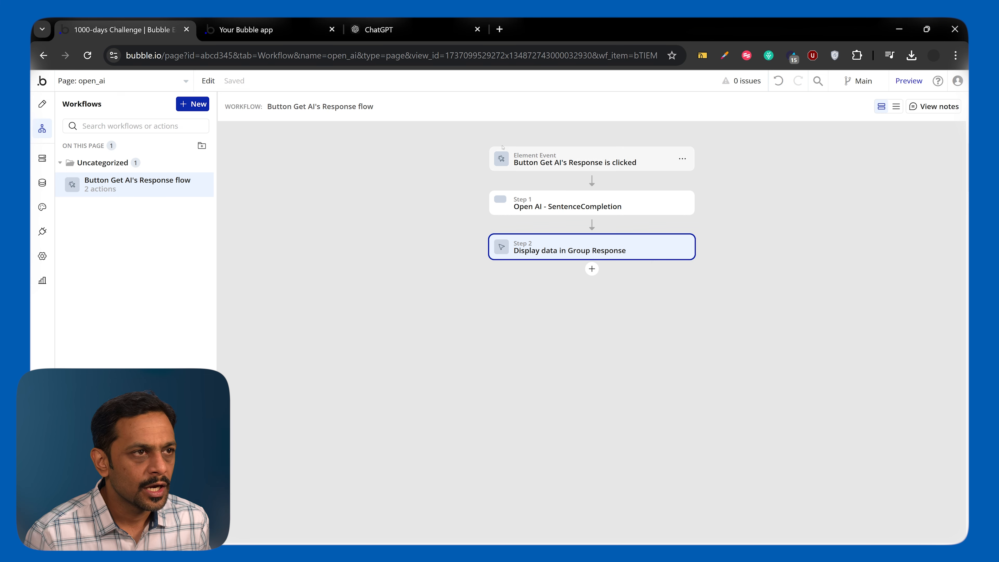
# Place a text element inside Group Response on the open_ai page.
pyautogui.click(43, 106)
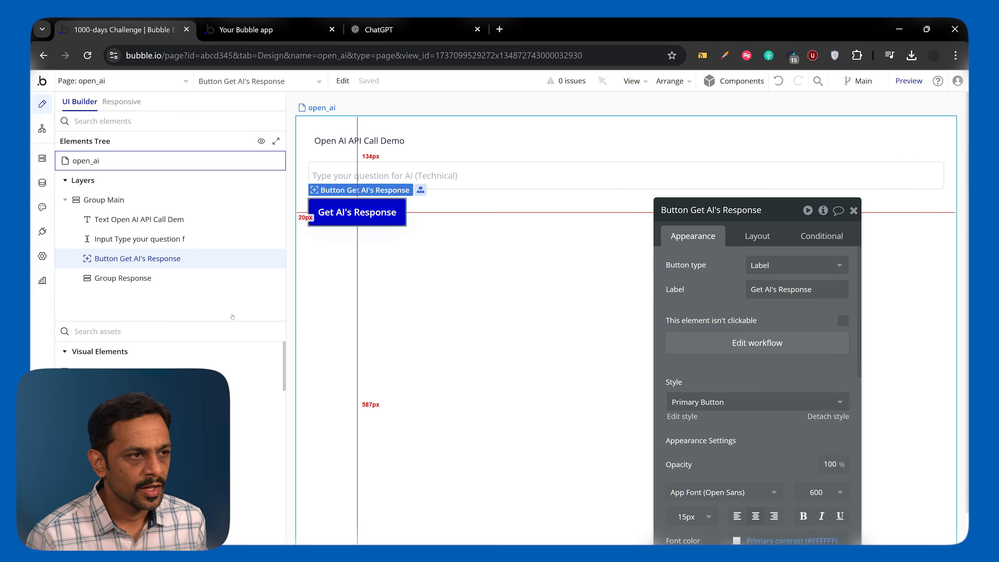
pyautogui.click(315, 284)
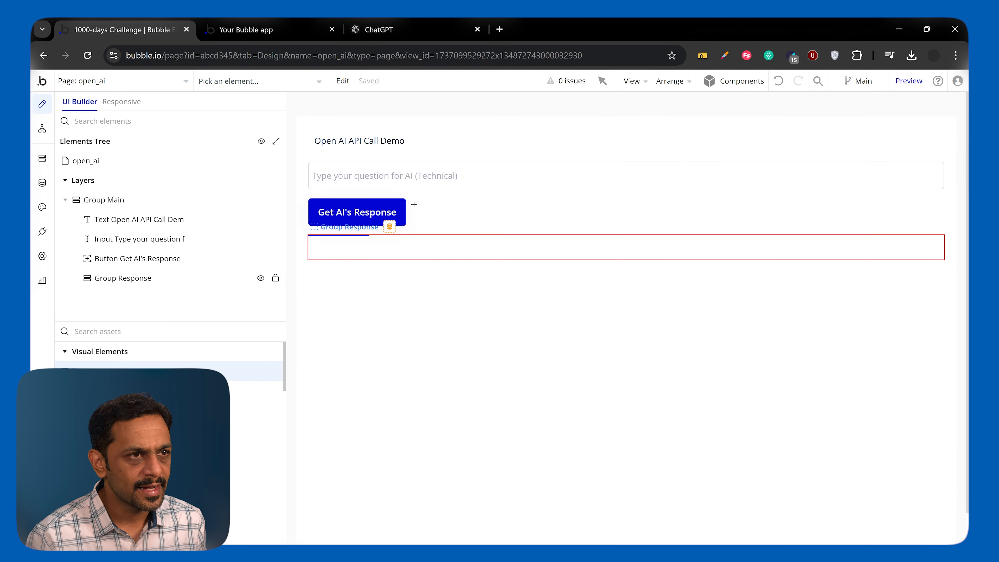
pyautogui.click(415, 244)
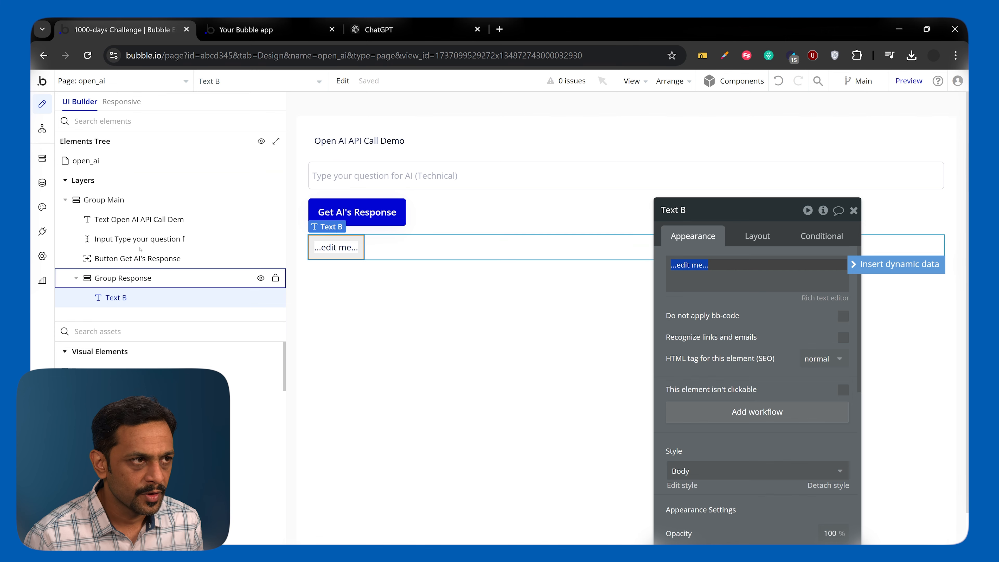
# Examine the SentenceCompletion call's stored API response in the API Connector, tracing the choices, message and content fields.
pyautogui.click(42, 231)
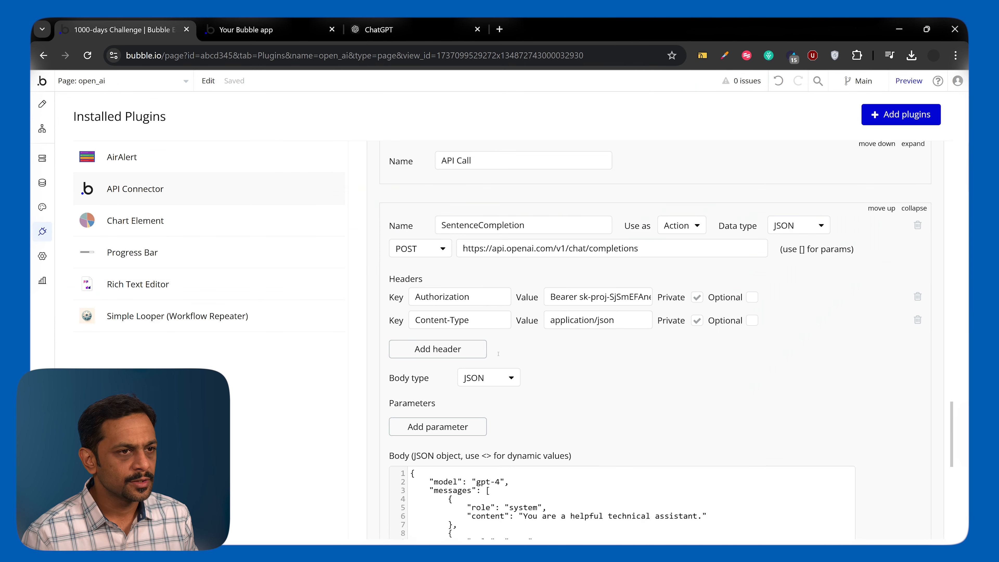
pyautogui.scroll(-6, 547, 386)
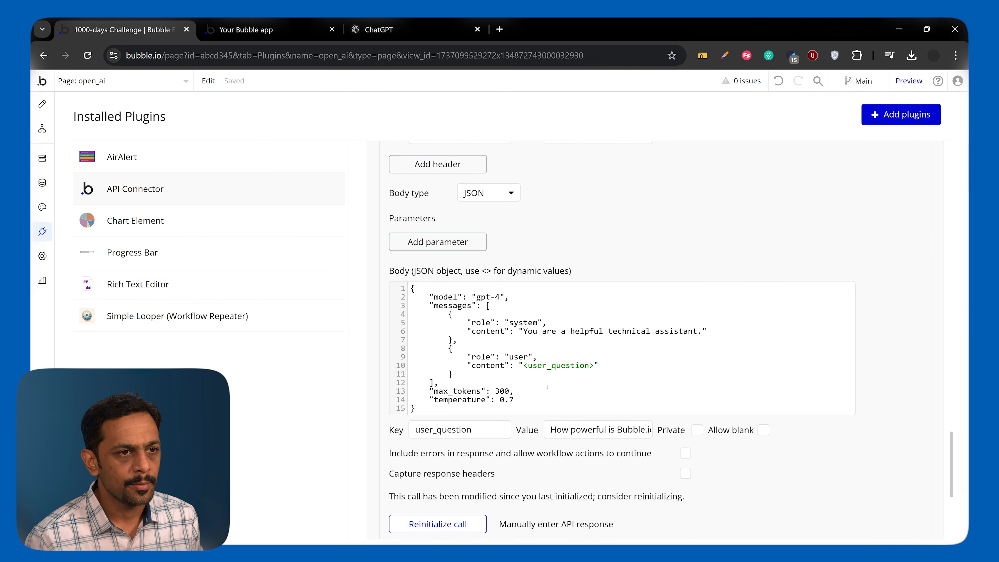
pyautogui.scroll(-1, 535, 416)
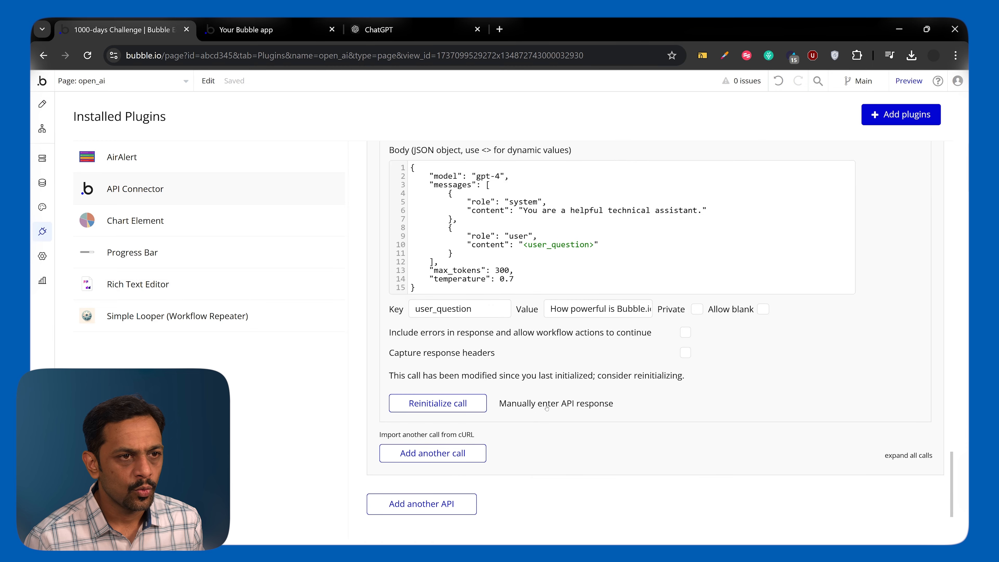
pyautogui.click(556, 403)
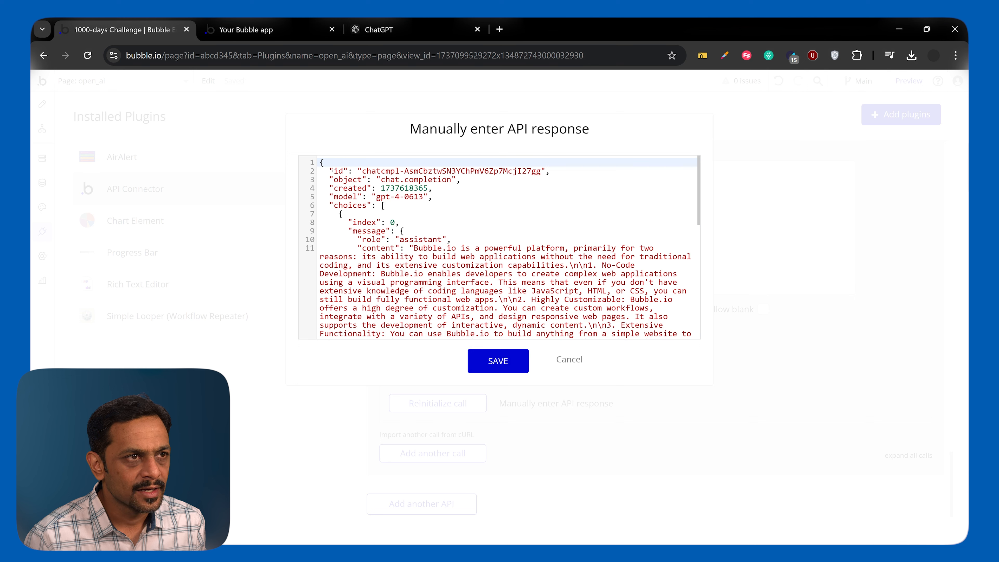
pyautogui.moveTo(330, 170); pyautogui.dragTo(434, 196)
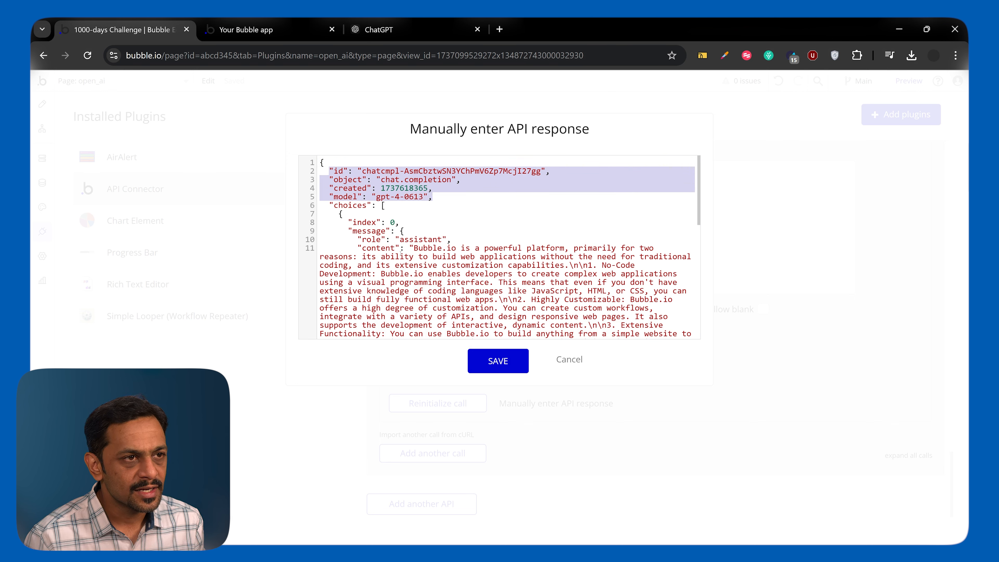
pyautogui.click(353, 205)
pyautogui.doubleClick(353, 205)
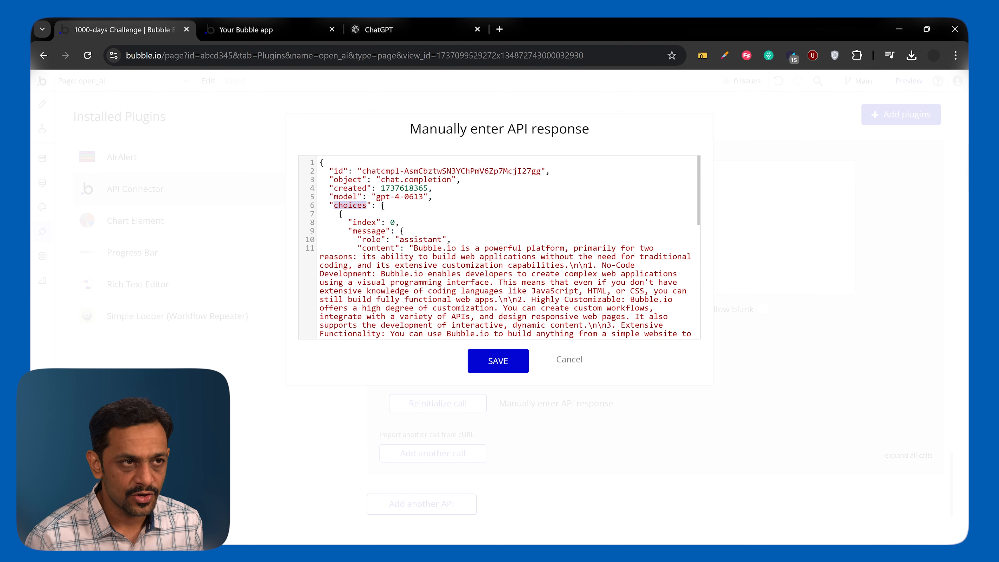
pyautogui.moveTo(382, 206); pyautogui.dragTo(391, 278)
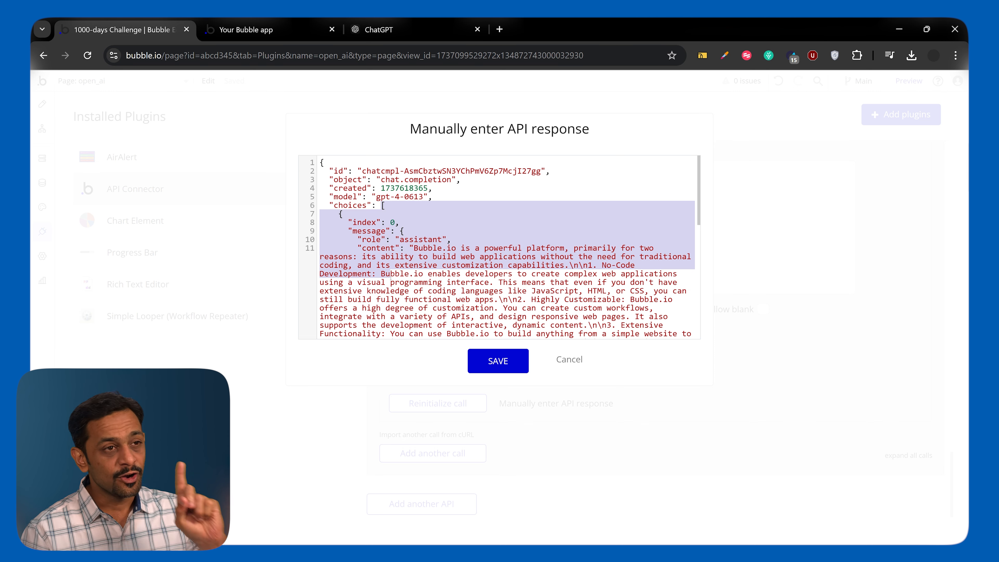
pyautogui.click(397, 265)
pyautogui.doubleClick(368, 231)
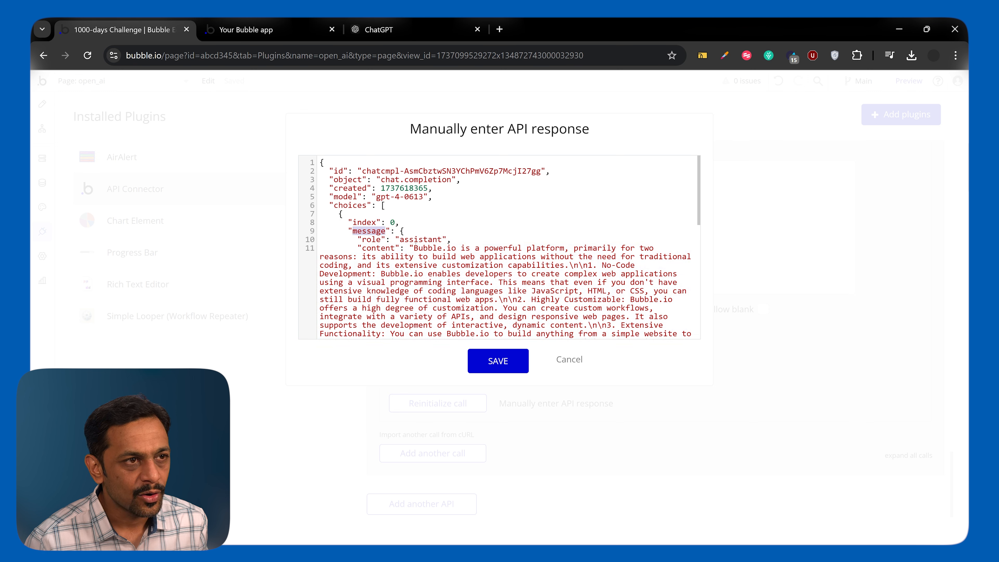
pyautogui.doubleClick(378, 248)
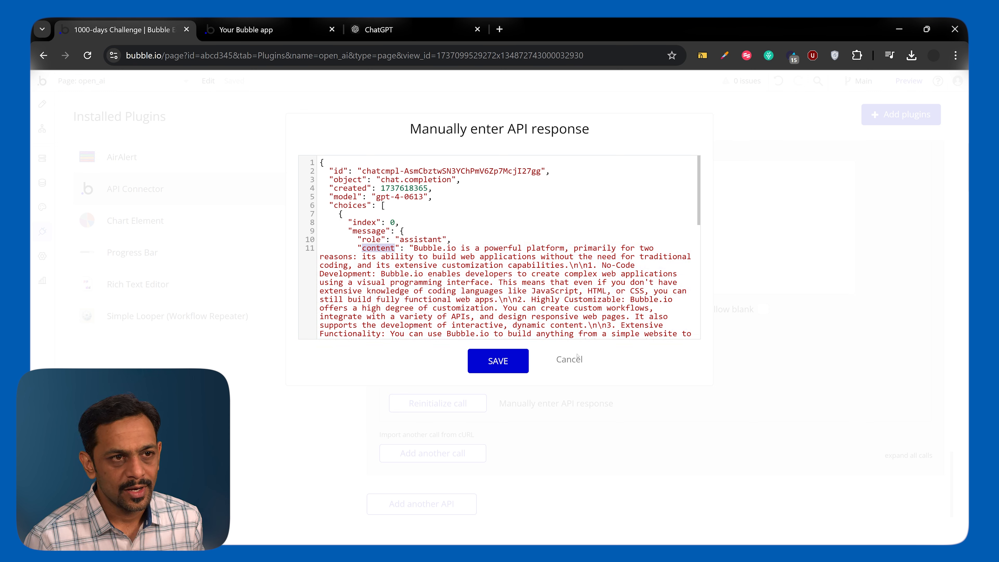
pyautogui.click(577, 357)
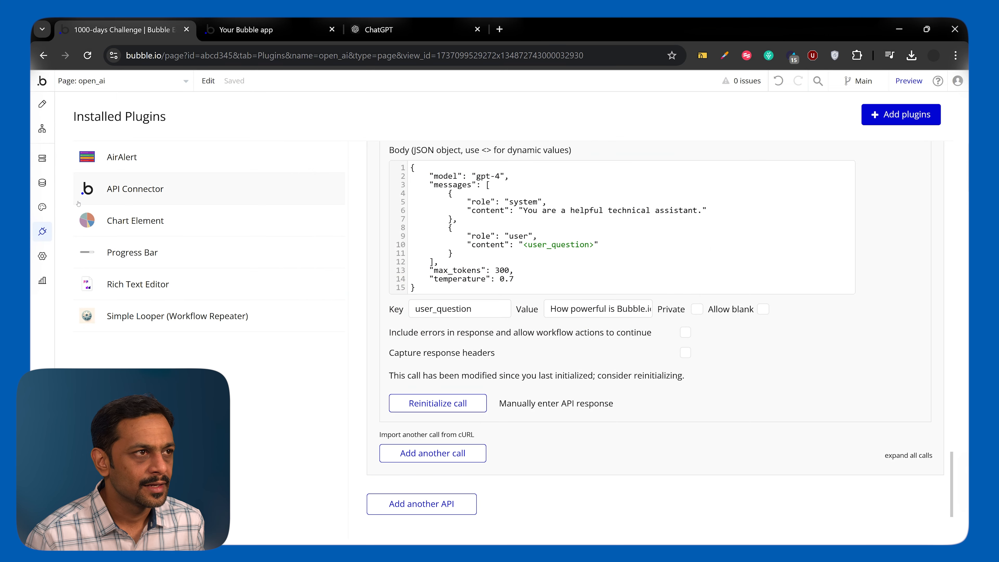
# In the open_ai page design, set the Group Response text element's content to Parent group's SentenceCompletion's choices:first item's message content.
pyautogui.click(42, 103)
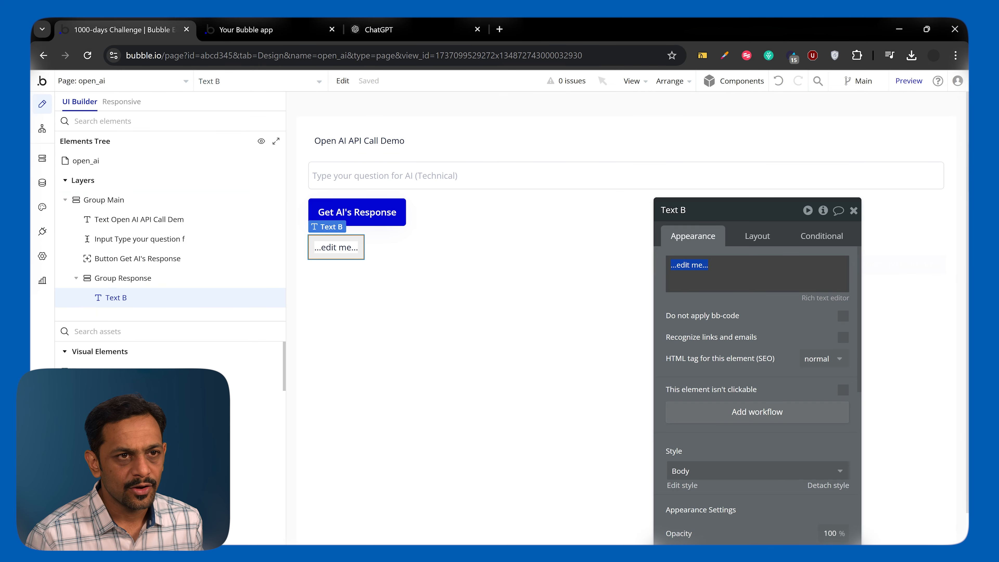
pyautogui.click(860, 268)
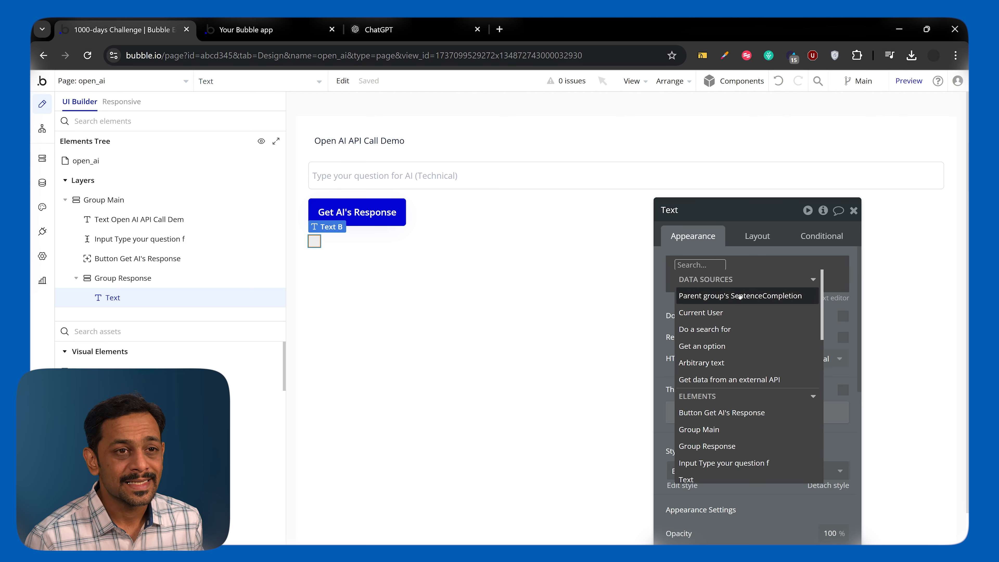
pyautogui.click(740, 296)
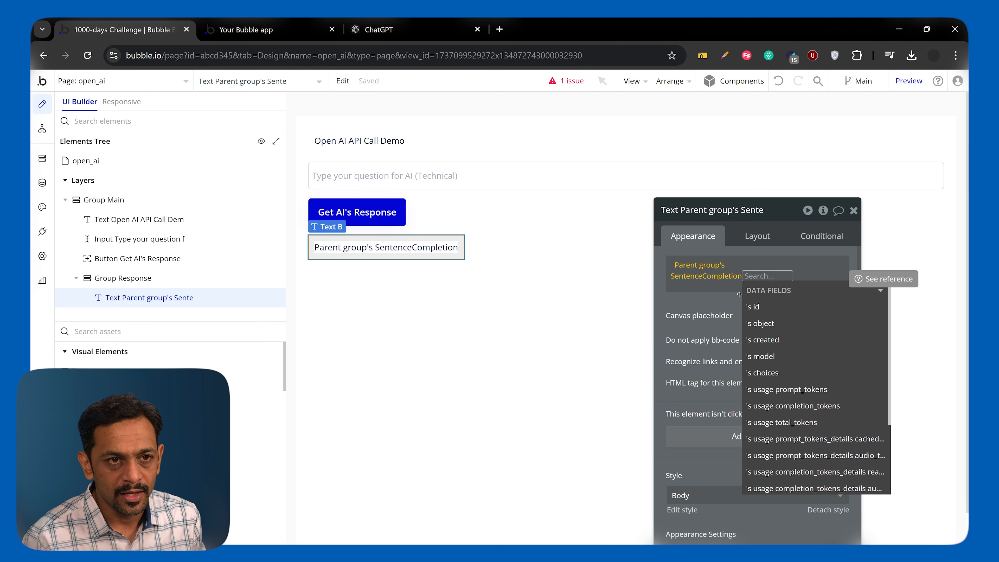
pyautogui.click(771, 373)
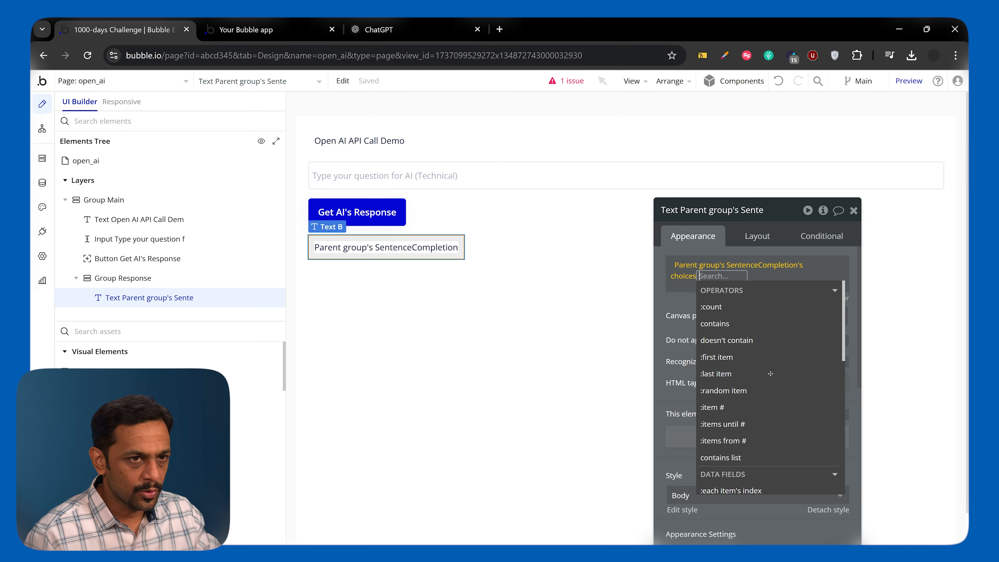
pyautogui.click(717, 357)
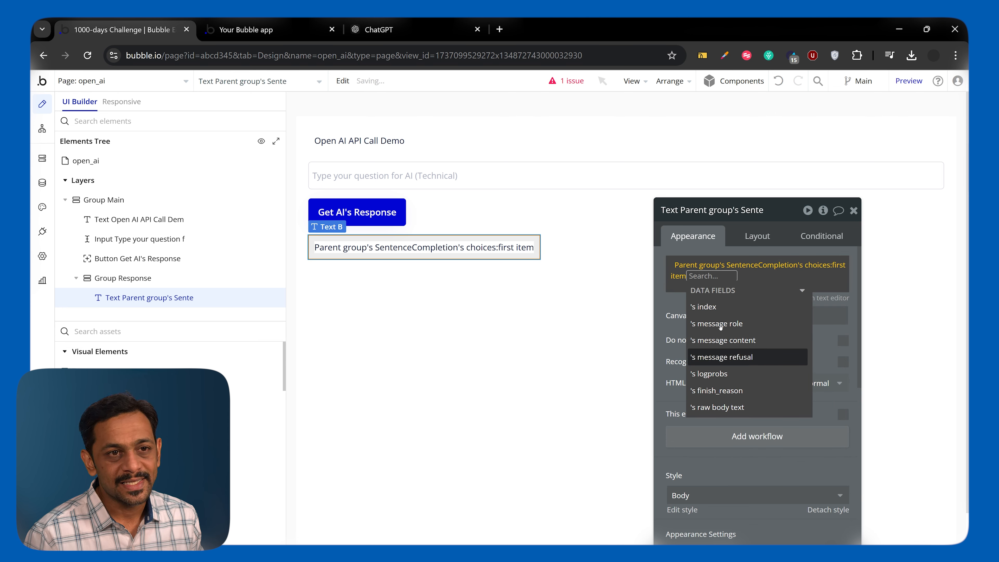
pyautogui.click(725, 340)
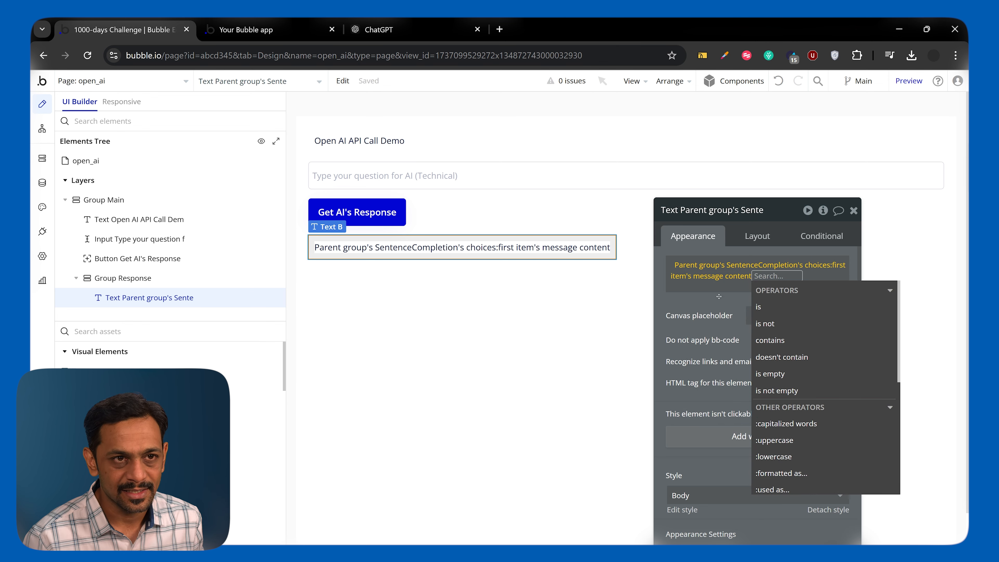
pyautogui.click(732, 275)
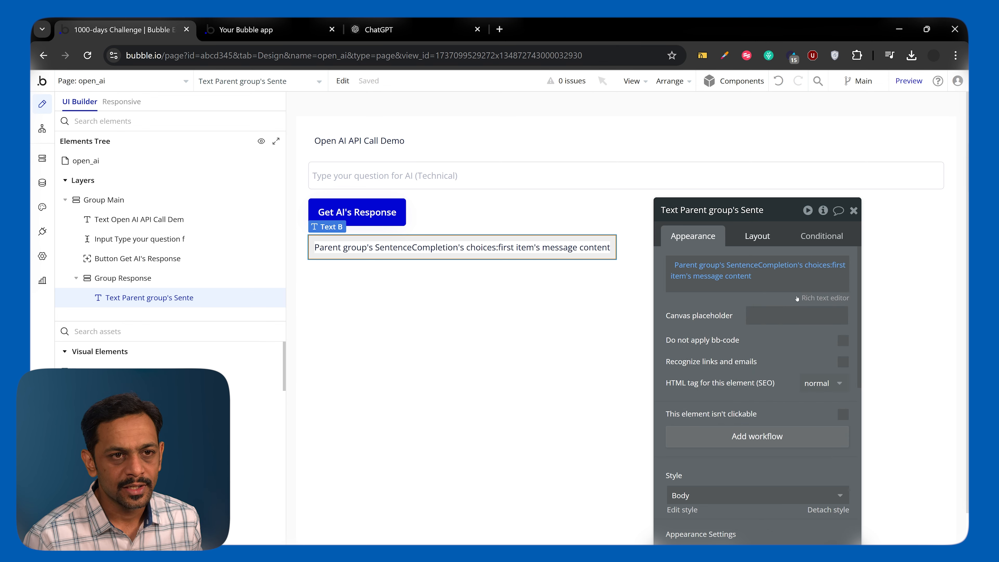
# Turn off Fit width to content in the layout of the response text element and close its properties.
pyautogui.click(758, 236)
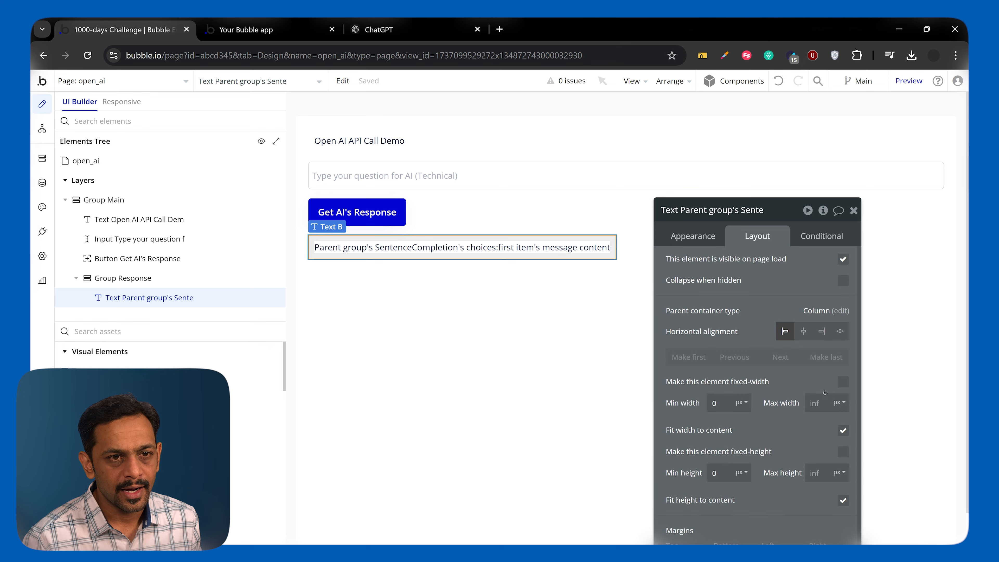
pyautogui.click(843, 430)
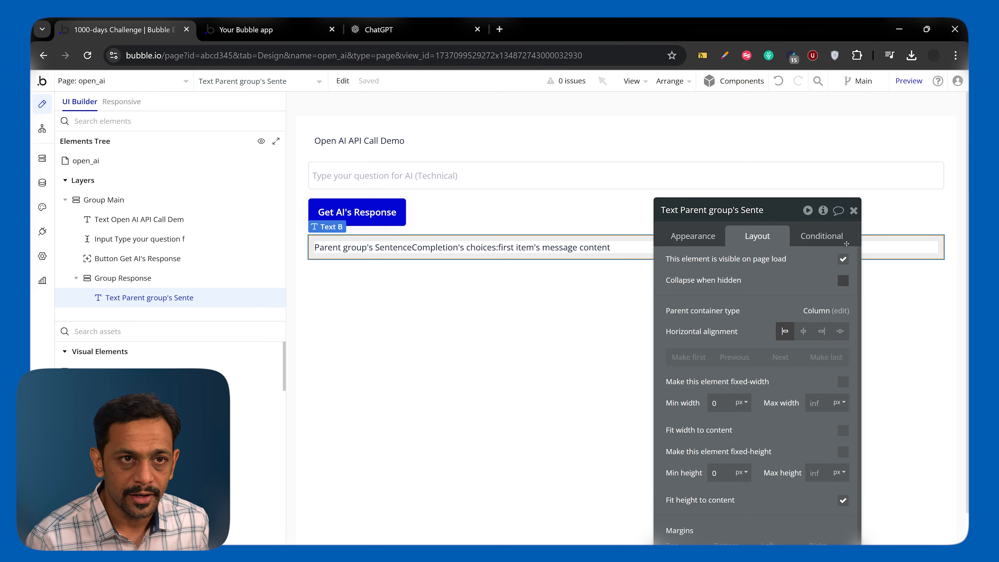
pyautogui.click(854, 210)
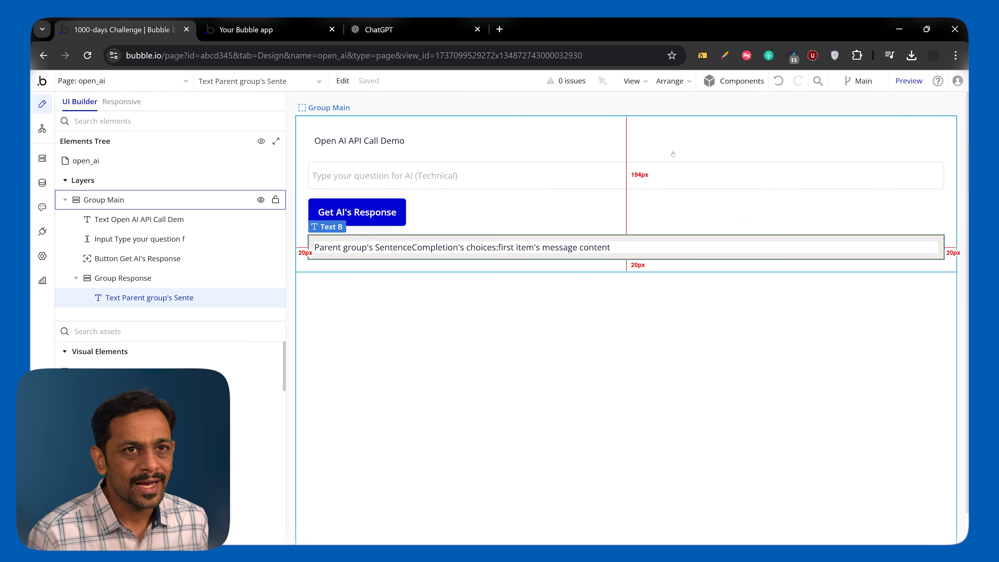
# Preview the open_ai page and get the AI's response to the question "Does Bubble.io provide plugins to enhance functionality for developers?".
pyautogui.click(899, 80)
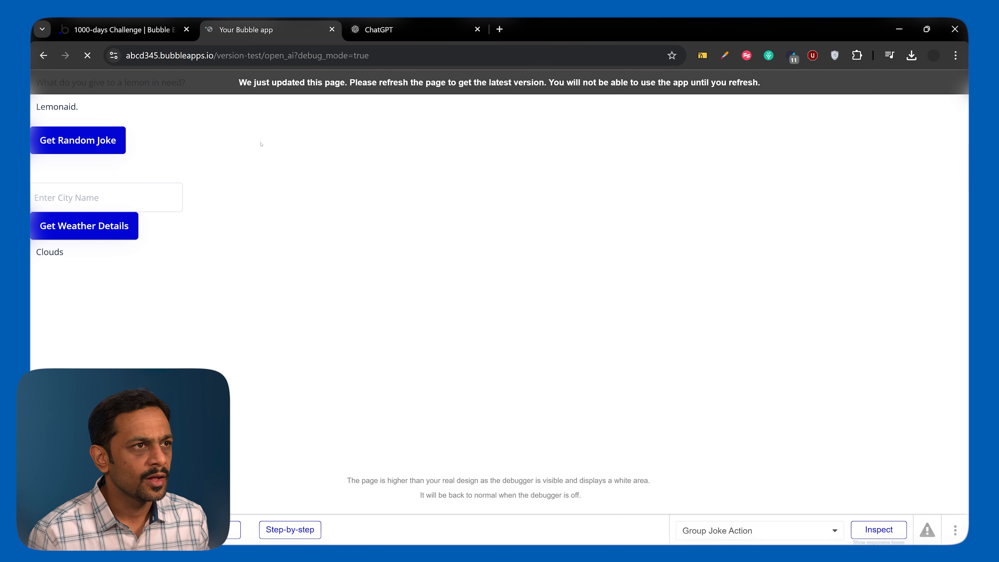
pyautogui.click(195, 133)
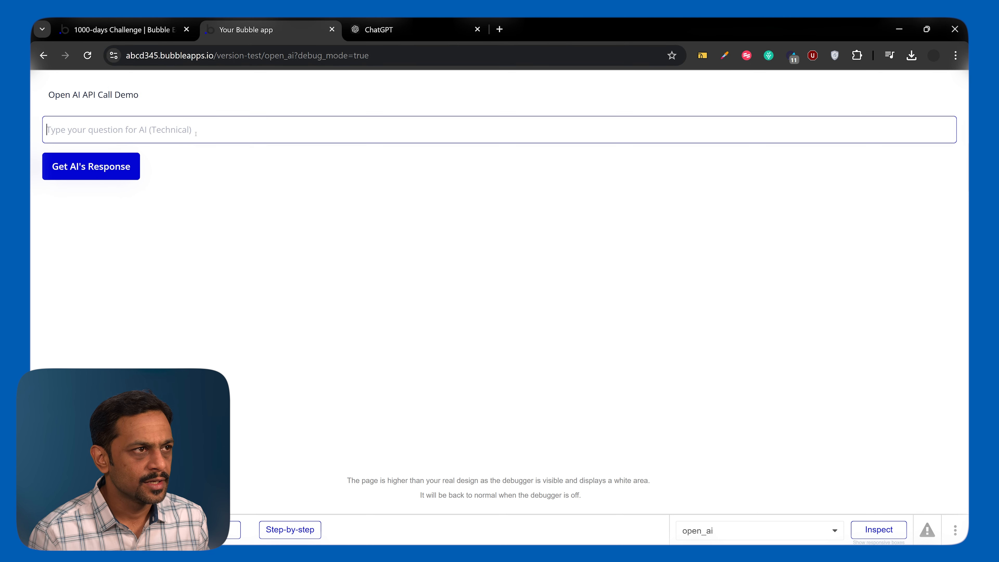
pyautogui.write('Does Bubble.io')
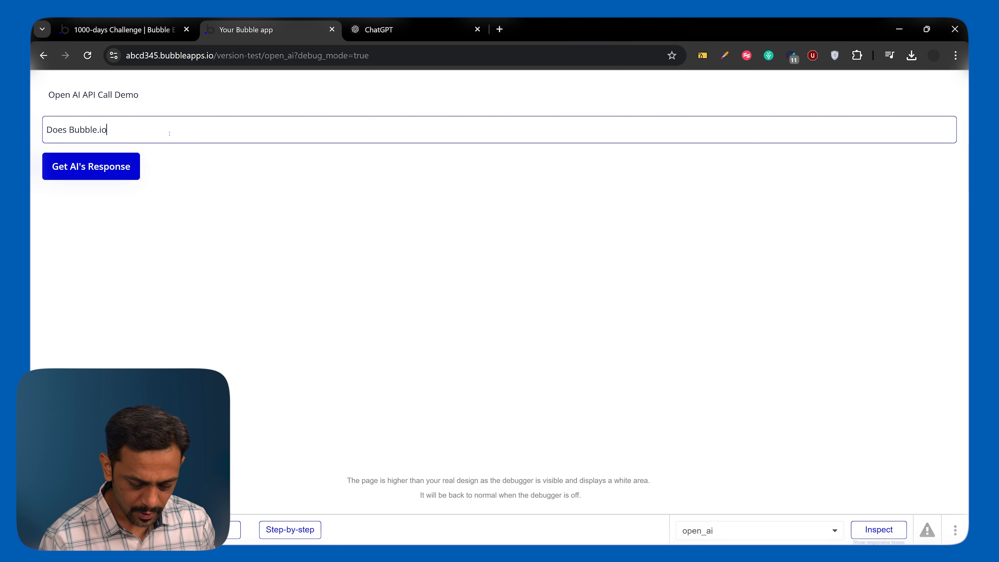
pyautogui.write(' provide plugins to enhance')
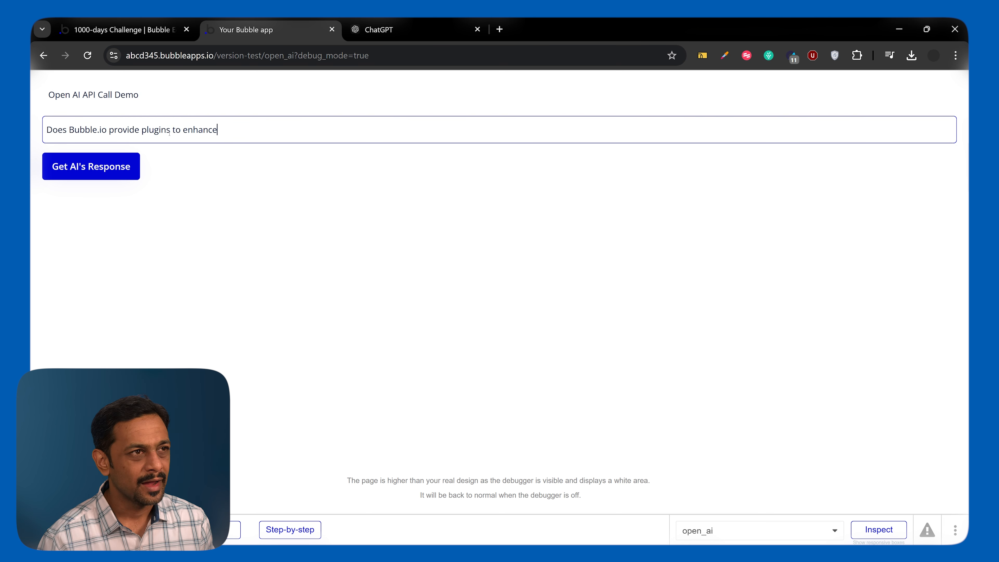
pyautogui.write(' functionality for devle')
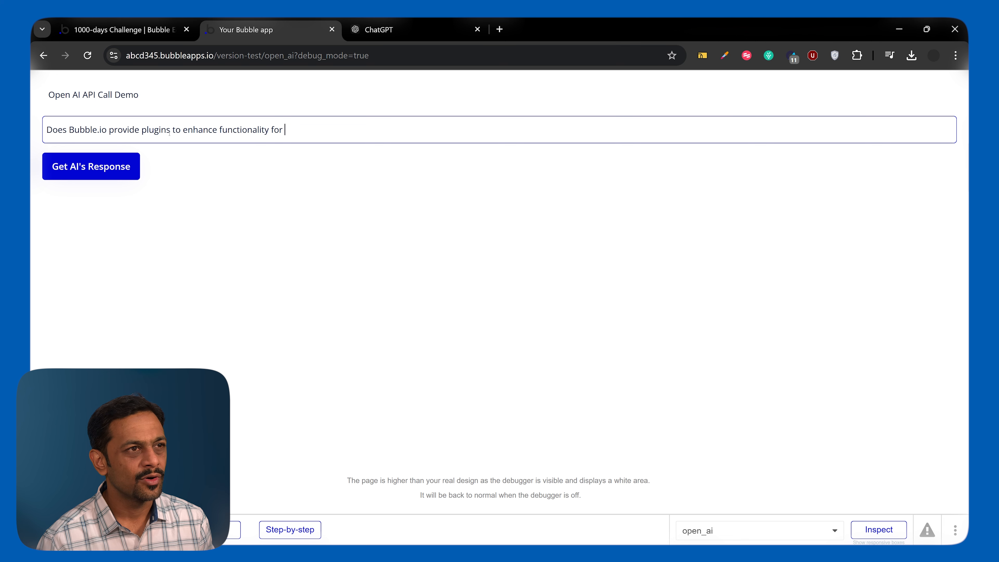
pyautogui.press('BackSpace')
pyautogui.press('BackSpace')
pyautogui.write('elopers?')
pyautogui.click(91, 166)
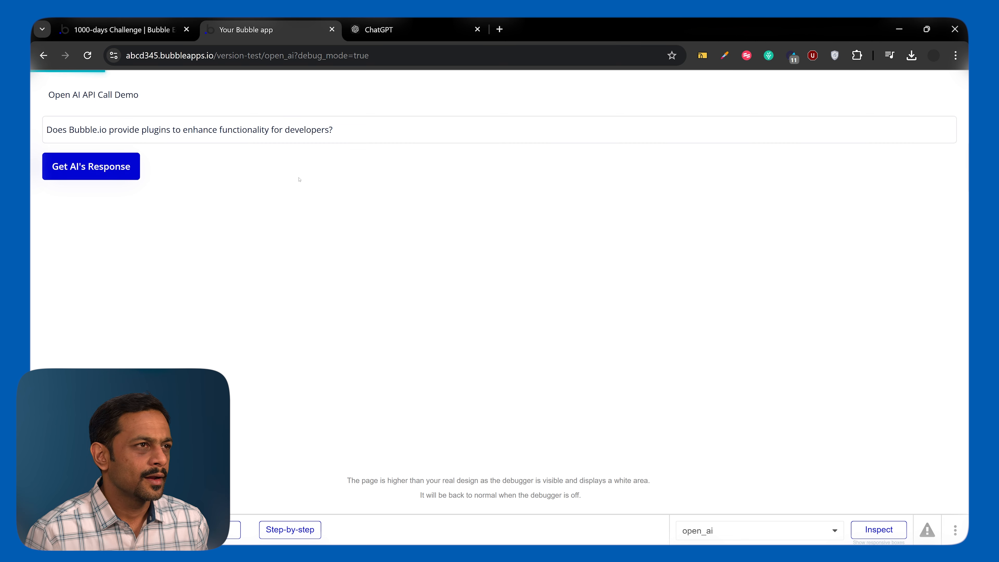